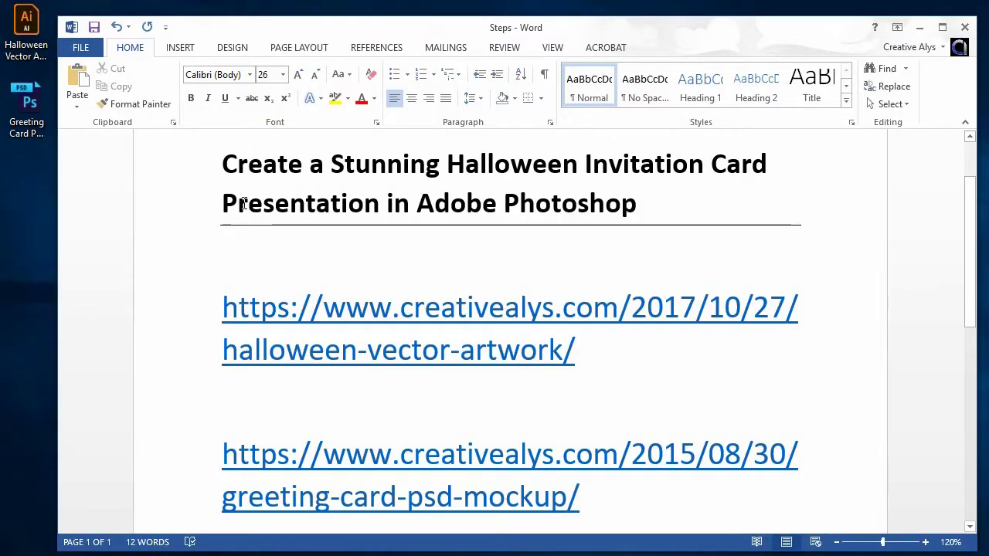
# Step: Type 'Download Halloween Vector Artwork from' on the empty line under the two-line title
pyautogui.moveTo(225, 164); pyautogui.dragTo(666, 199)
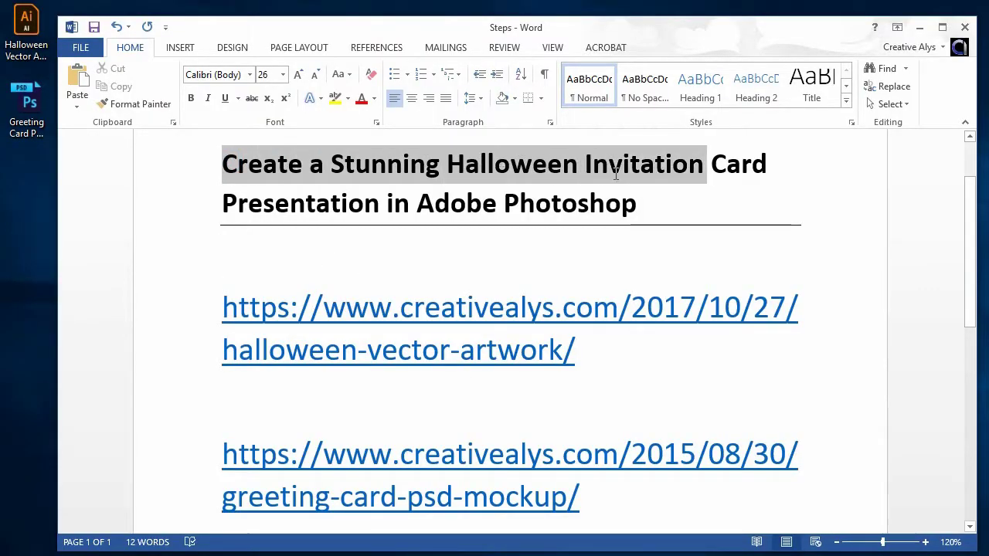
pyautogui.moveTo(666, 200); pyautogui.dragTo(636, 203)
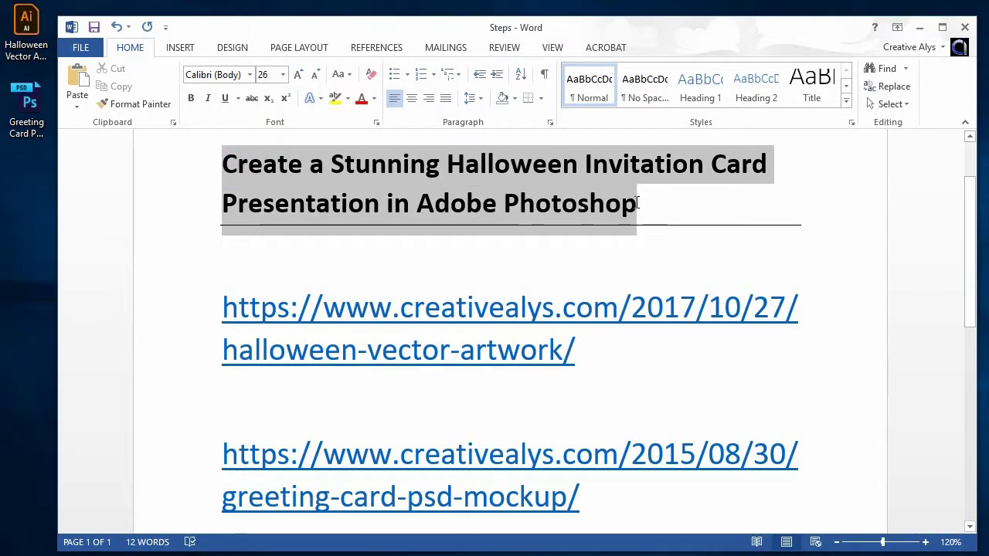
pyautogui.click(412, 263)
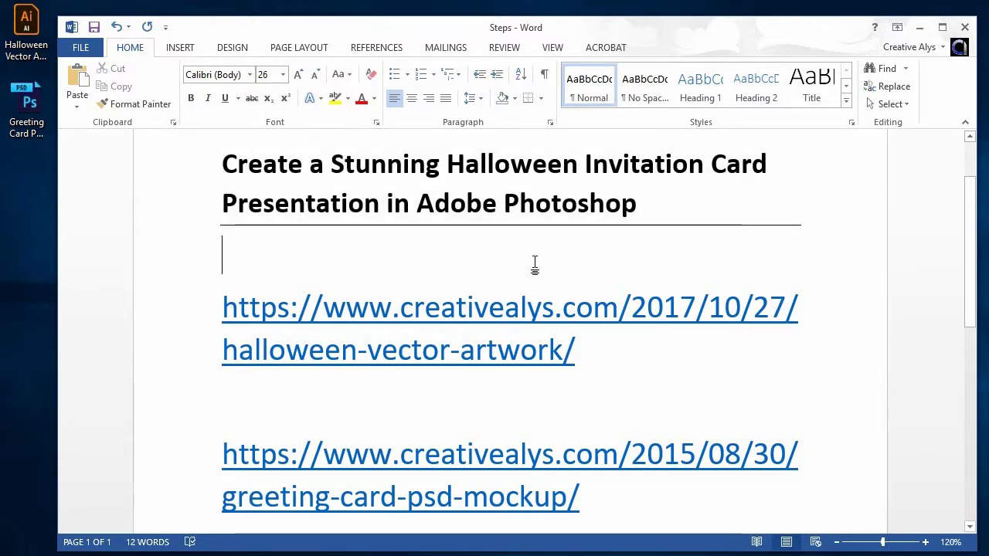
pyautogui.write('Downl')
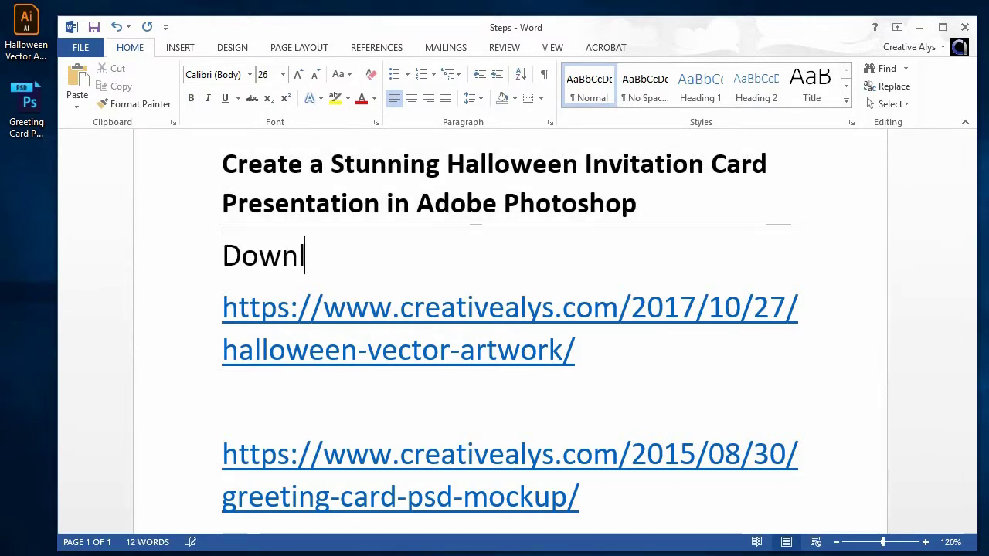
pyautogui.write('oad ')
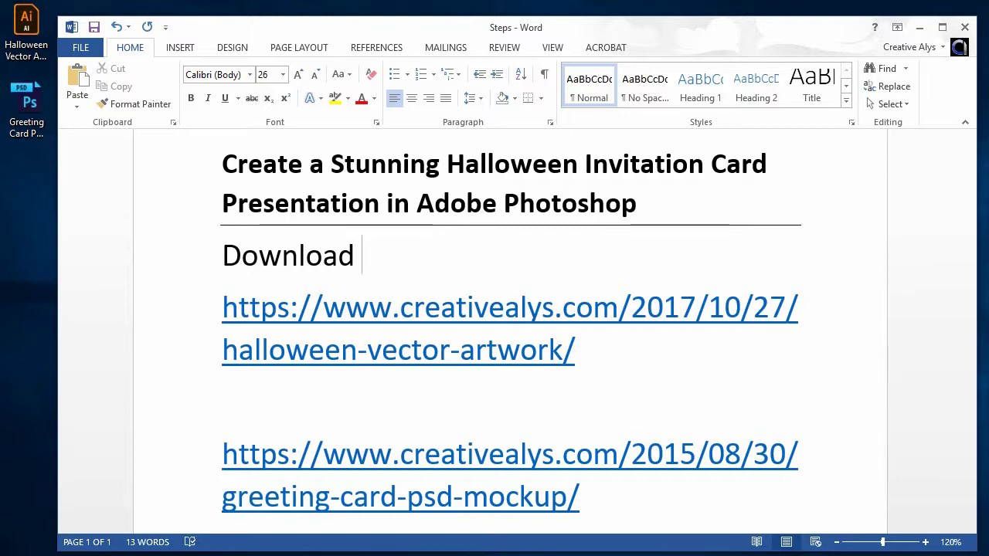
pyautogui.write('Halloween ')
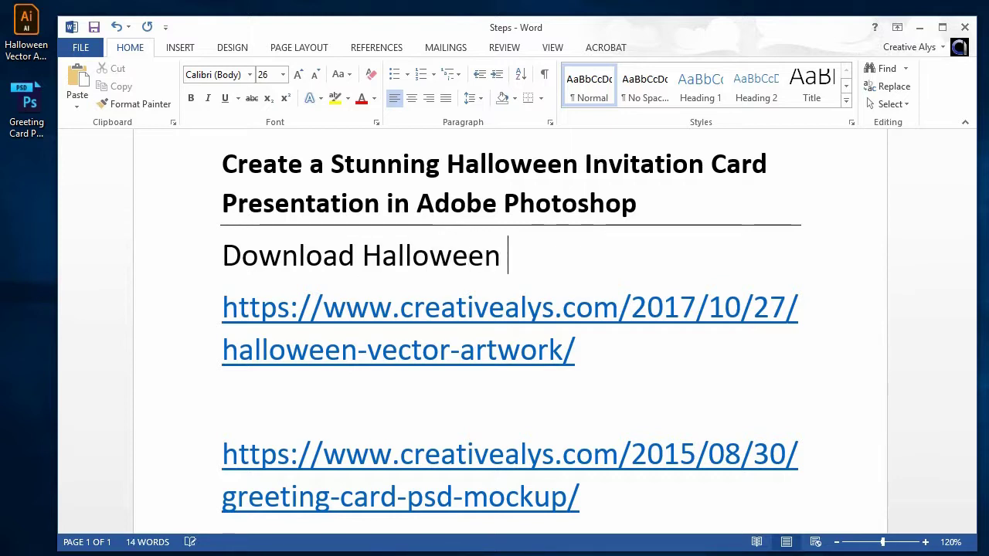
pyautogui.write('Vector Artwork')
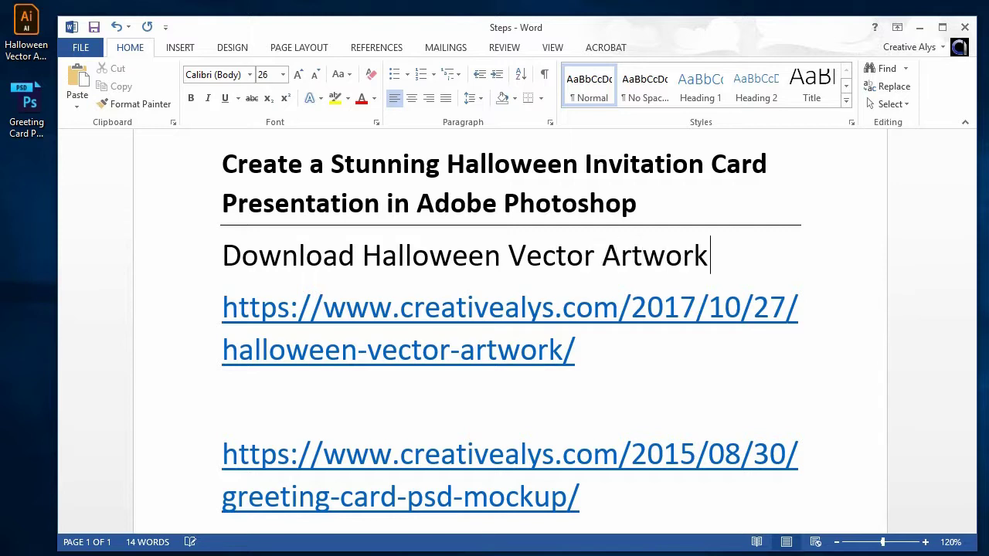
pyautogui.write(' from')
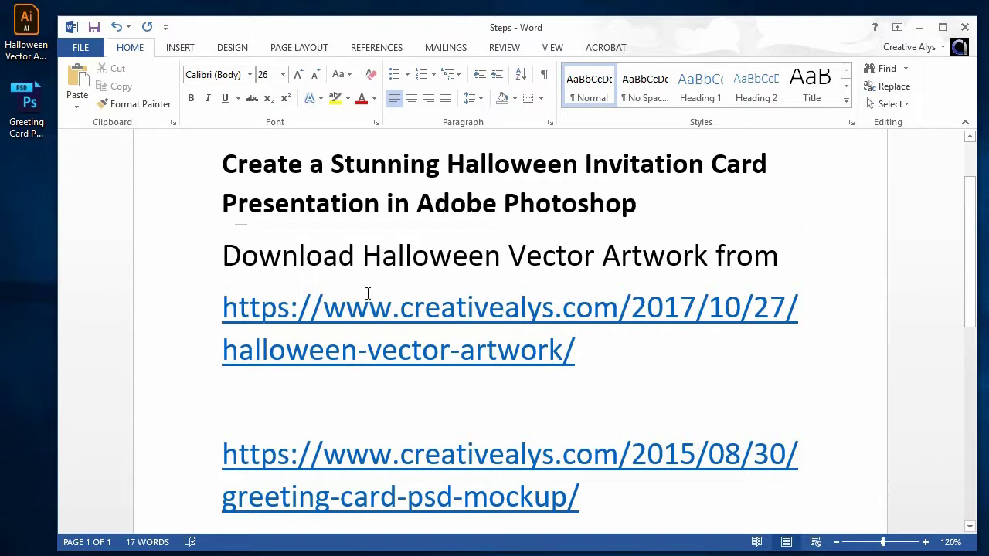
# Step: Below the first link, write 'Its free and the link to download is given in the description of this video.'
pyautogui.moveTo(224, 307); pyautogui.dragTo(578, 354)
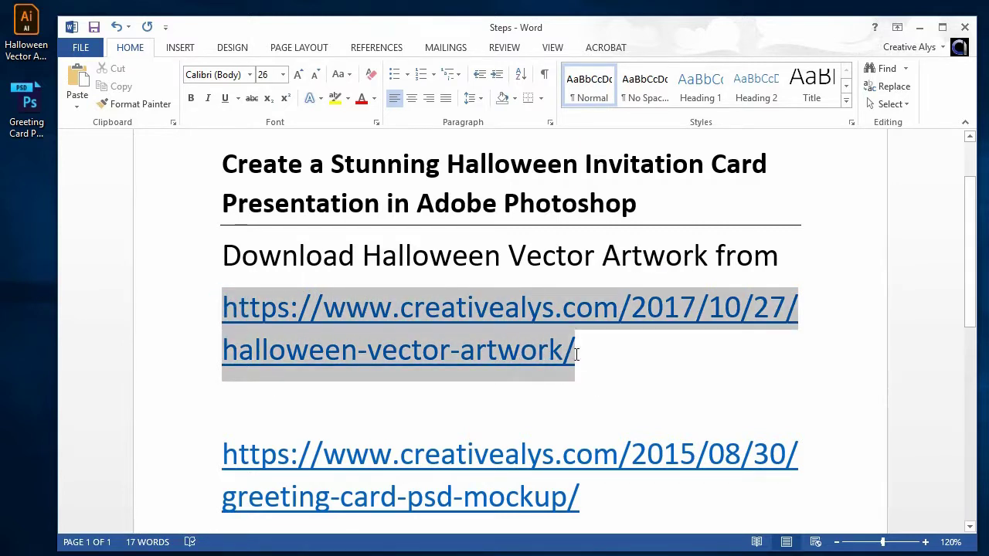
pyautogui.click(589, 376)
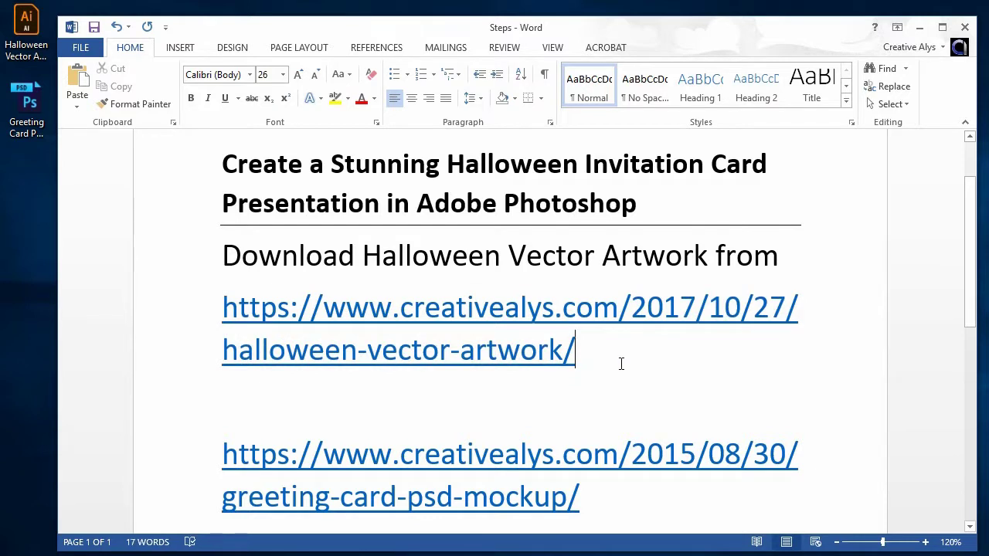
pyautogui.press('Return')
pyautogui.write('Its gr')
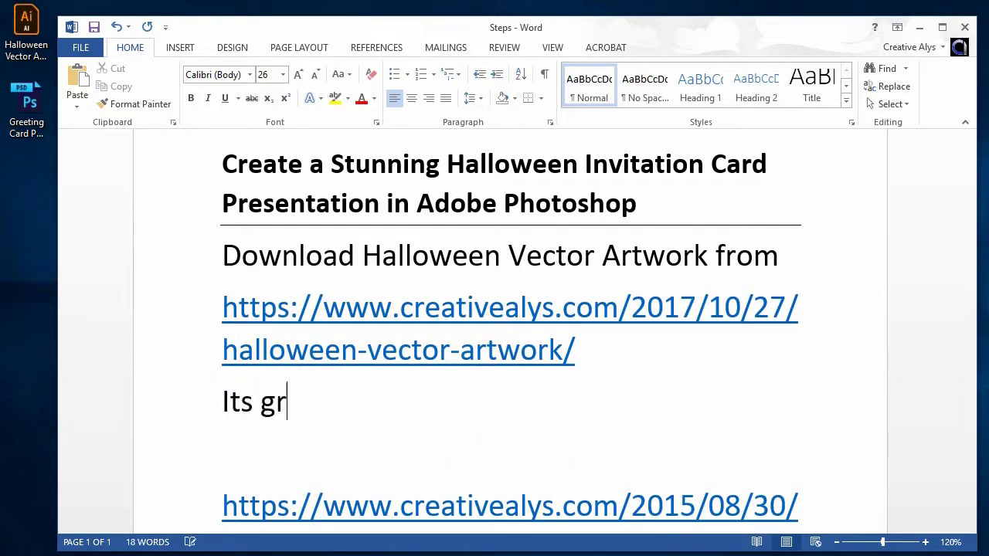
pyautogui.press('BackSpace')
pyautogui.press('BackSpace')
pyautogui.write('free and ')
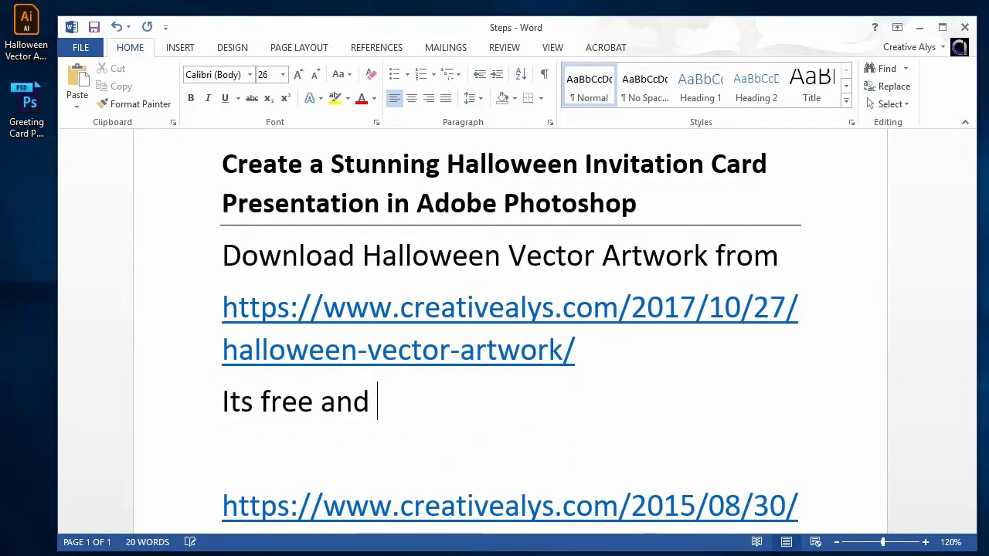
pyautogui.write('the link to downloa')
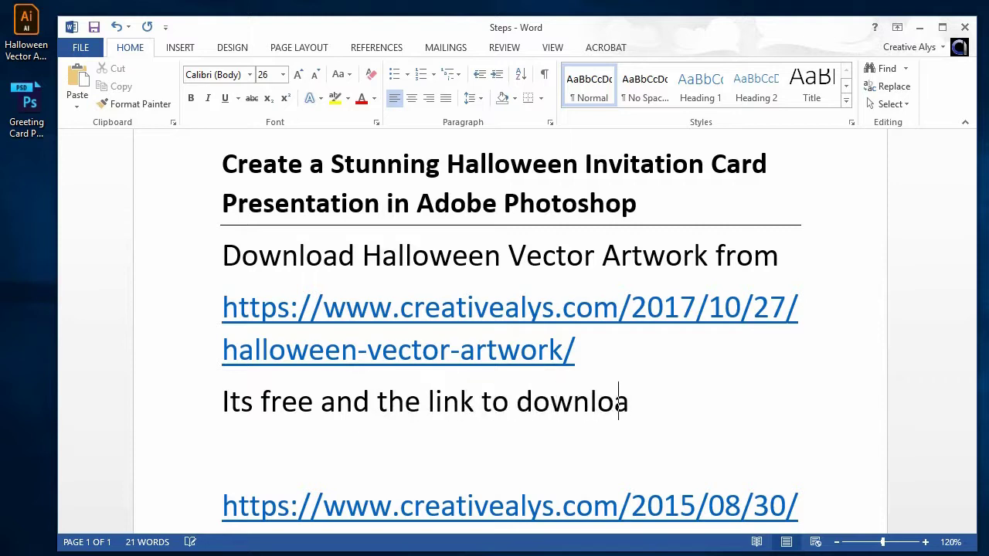
pyautogui.write('d is given in the ')
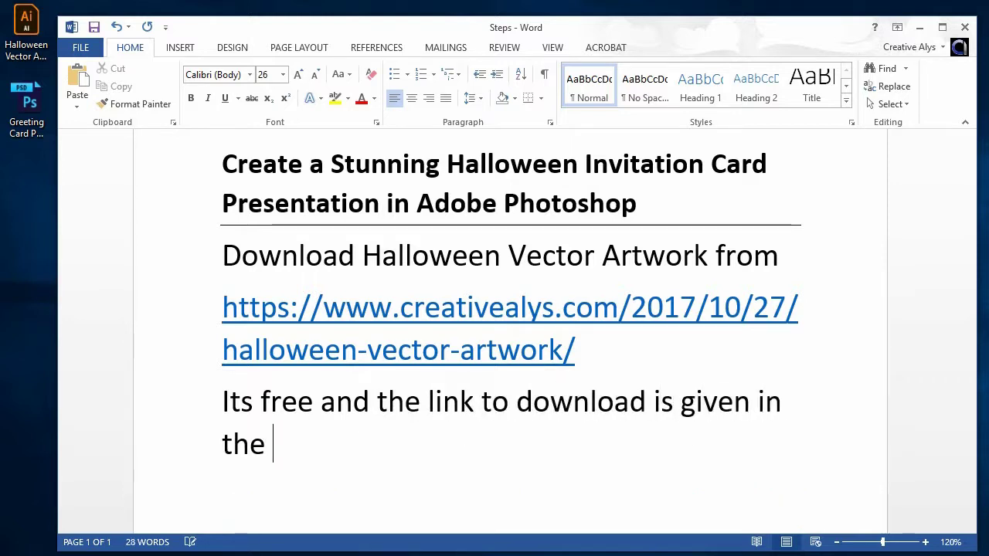
pyautogui.write('description of')
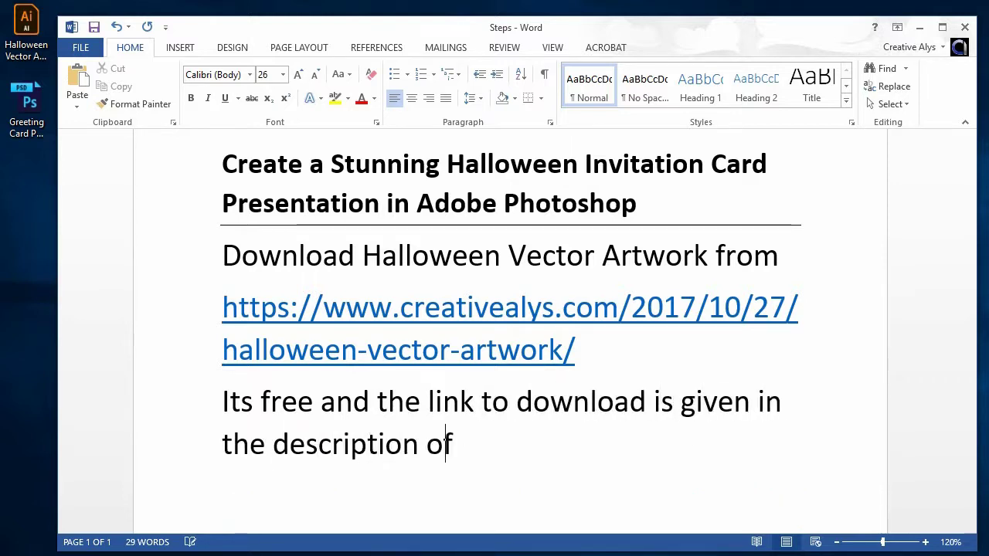
pyautogui.write(' this veido.')
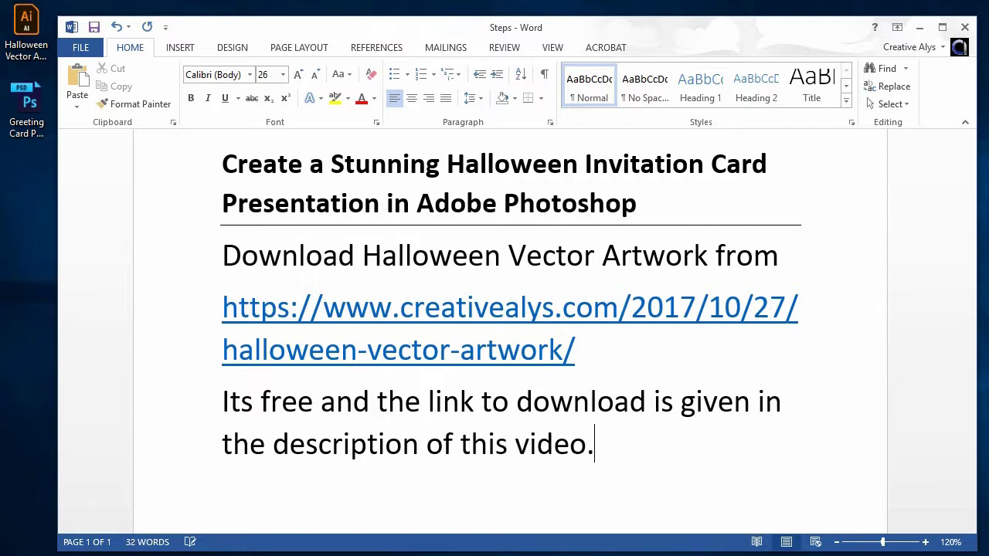
pyautogui.scroll(-2, 613, 363)
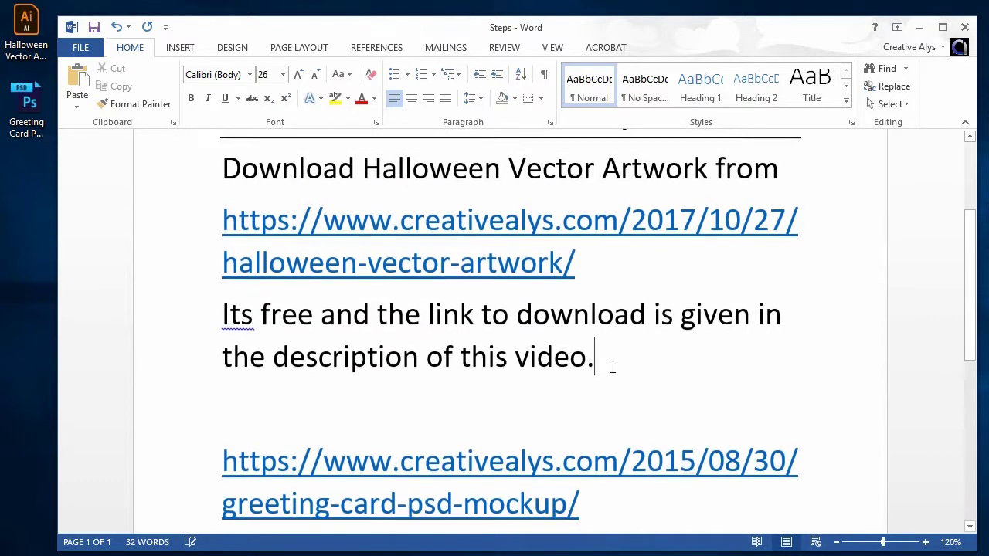
# Step: Open Halloween Vector Artwork.ai in Illustrator and briefly select the castle to inspect it
pyautogui.doubleClick(32, 27)
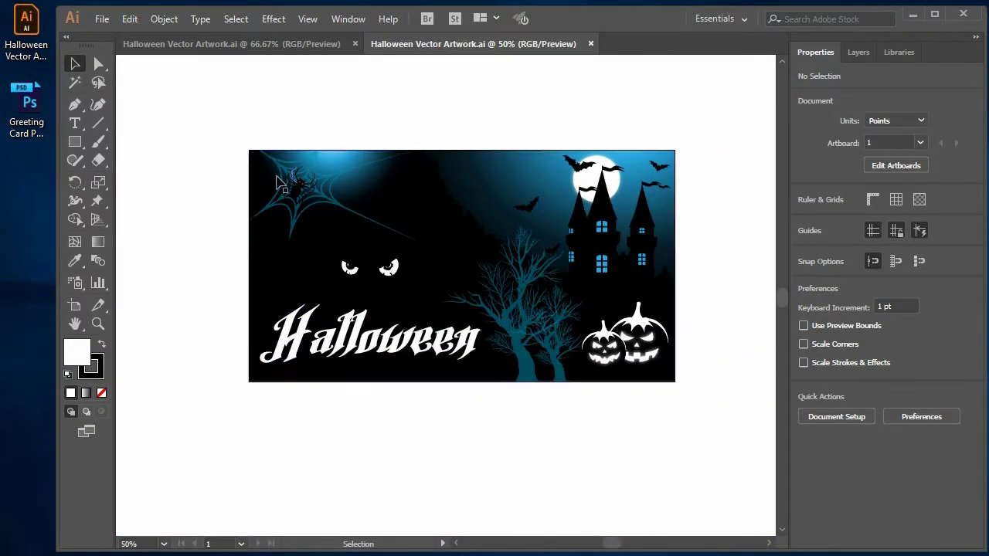
pyautogui.click(619, 232)
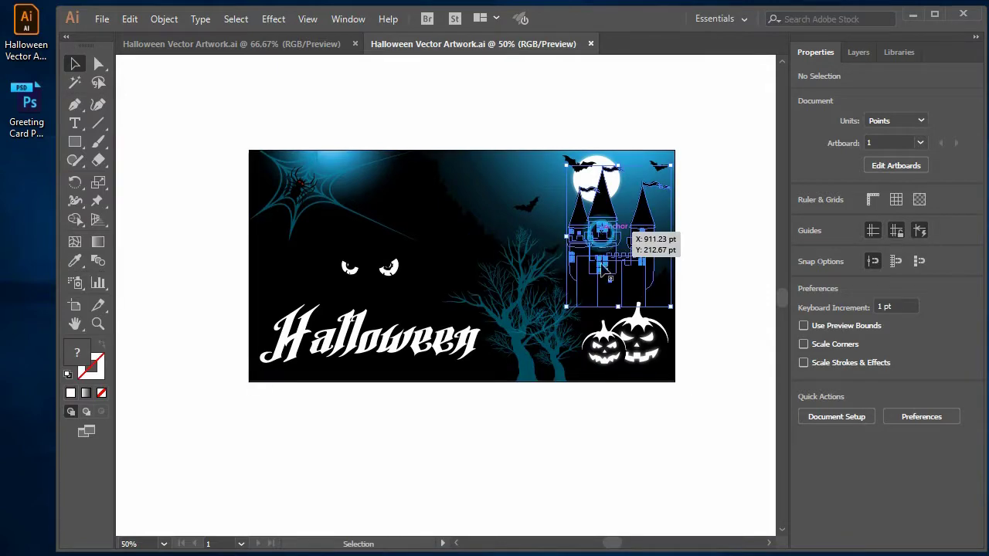
pyautogui.click(607, 454)
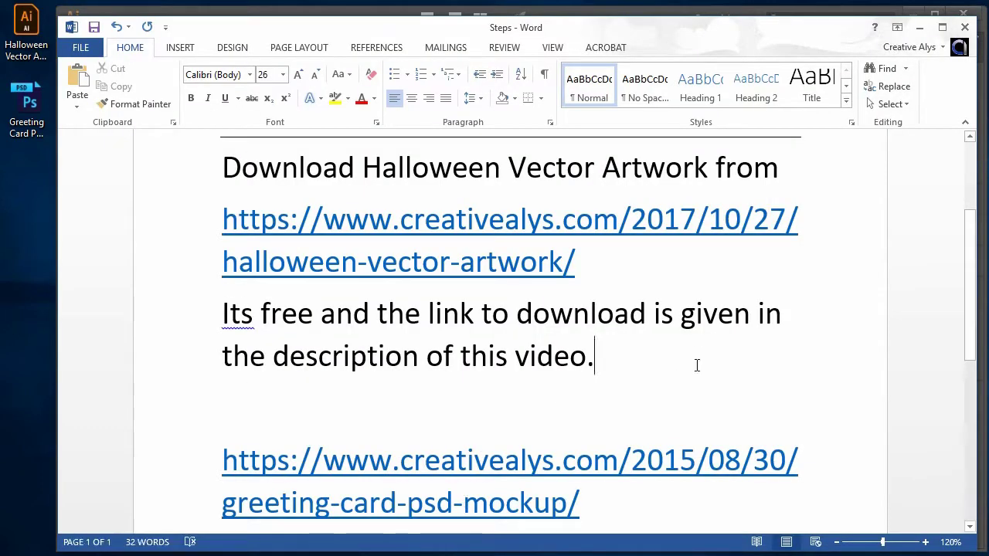
# Step: Write 'Now download Free Greeting Card PSD Mockup from' and remove the empty line before the second link
pyautogui.press('Return')
pyautogui.press('Return')
pyautogui.write('No')
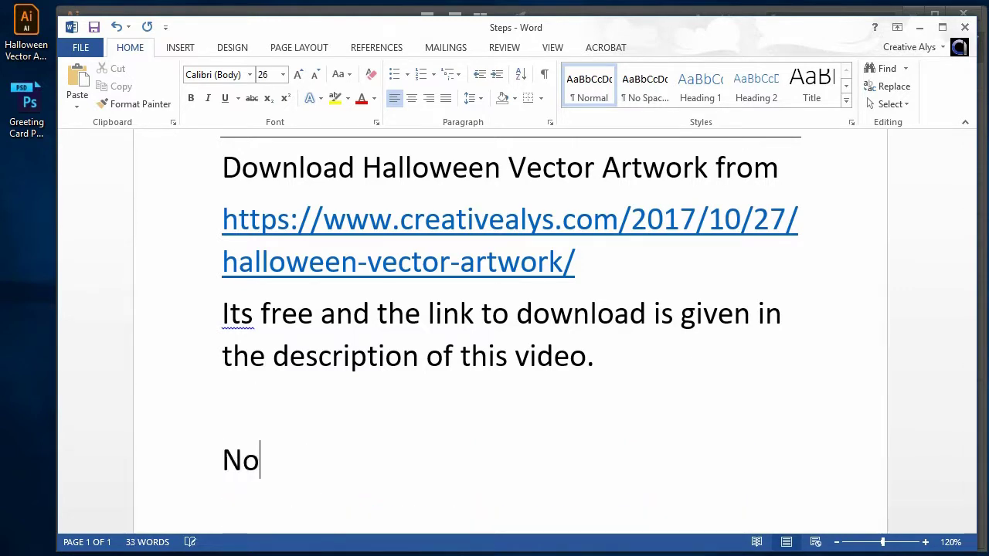
pyautogui.write('w')
pyautogui.scroll(-1, 689, 378)
pyautogui.scroll(-1, 684, 386)
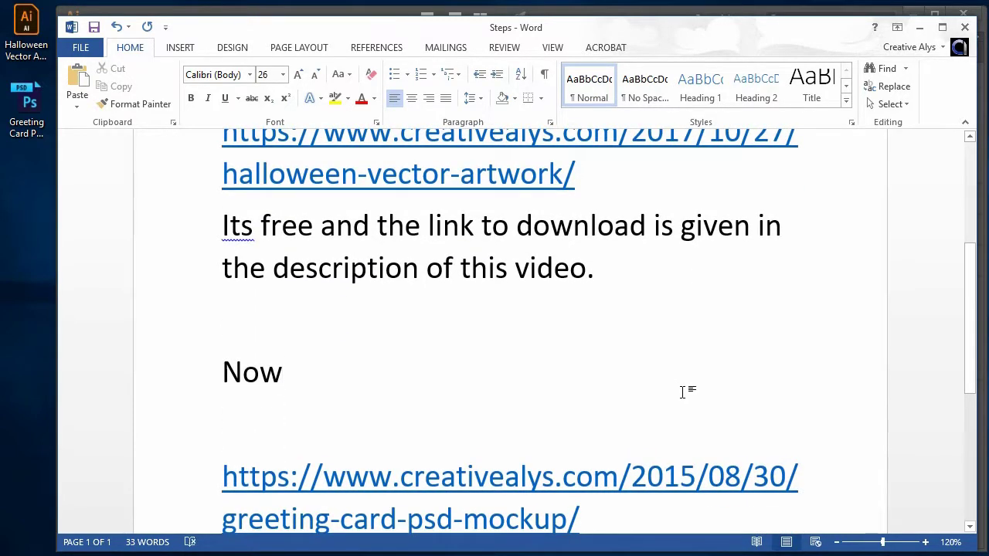
pyautogui.write(' dow')
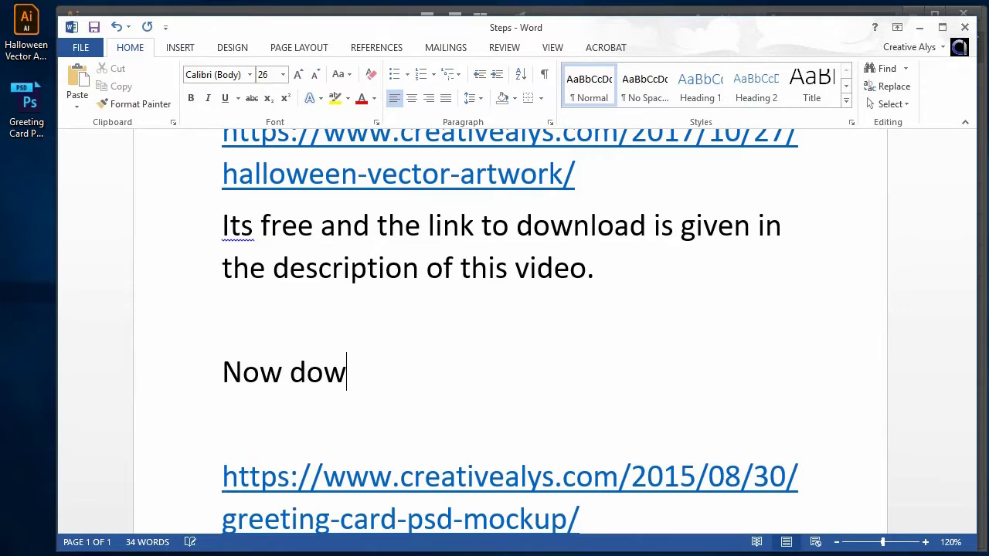
pyautogui.write('lnload the g')
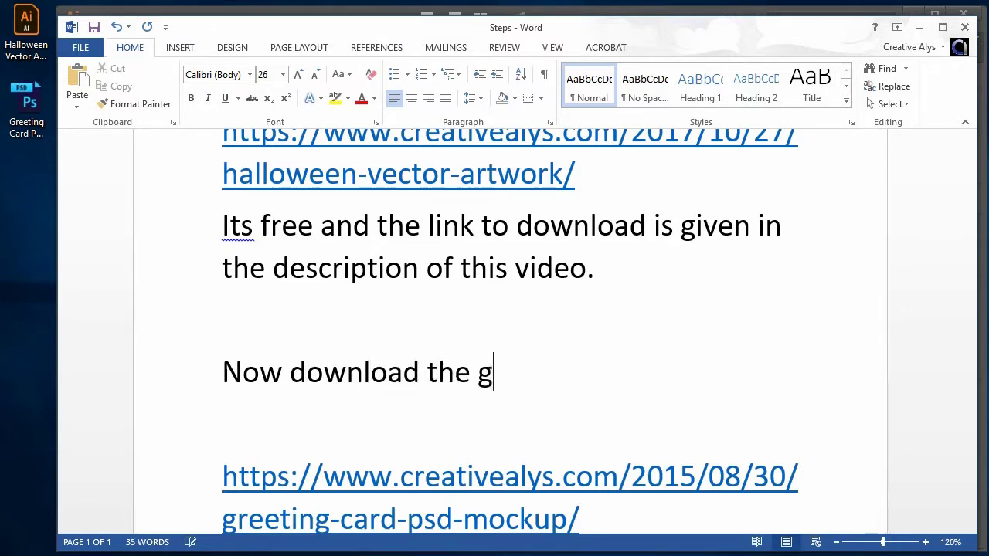
pyautogui.write('ree')
pyautogui.press('BackSpace')
pyautogui.press('BackSpace')
pyautogui.press('BackSpace')
pyautogui.press('BackSpace')
pyautogui.write('Fre')
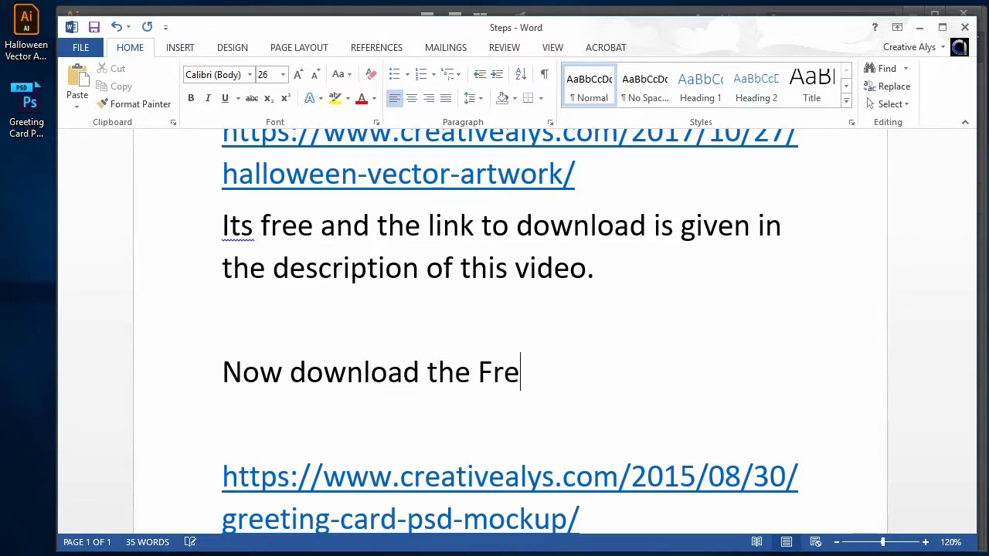
pyautogui.write('e Greeting')
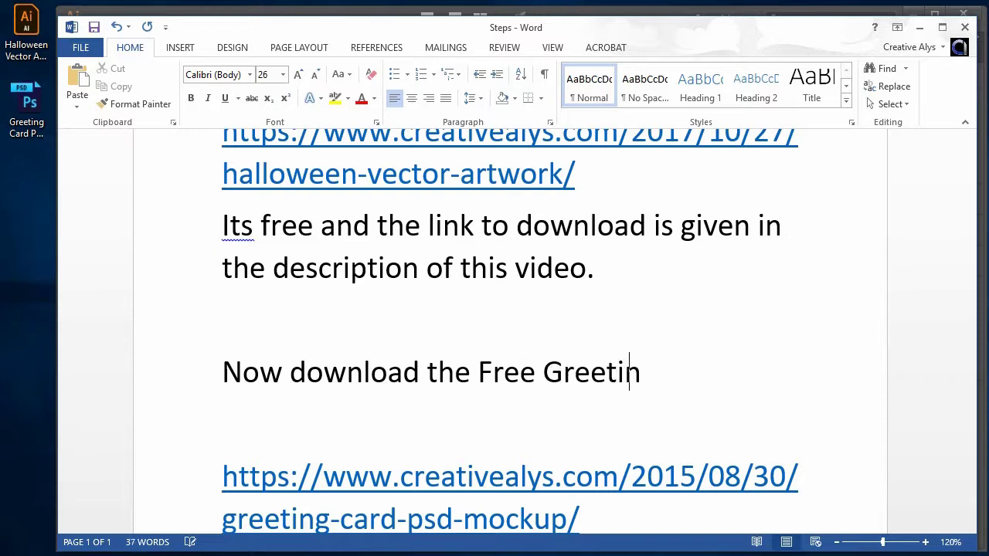
pyautogui.write(' Car')
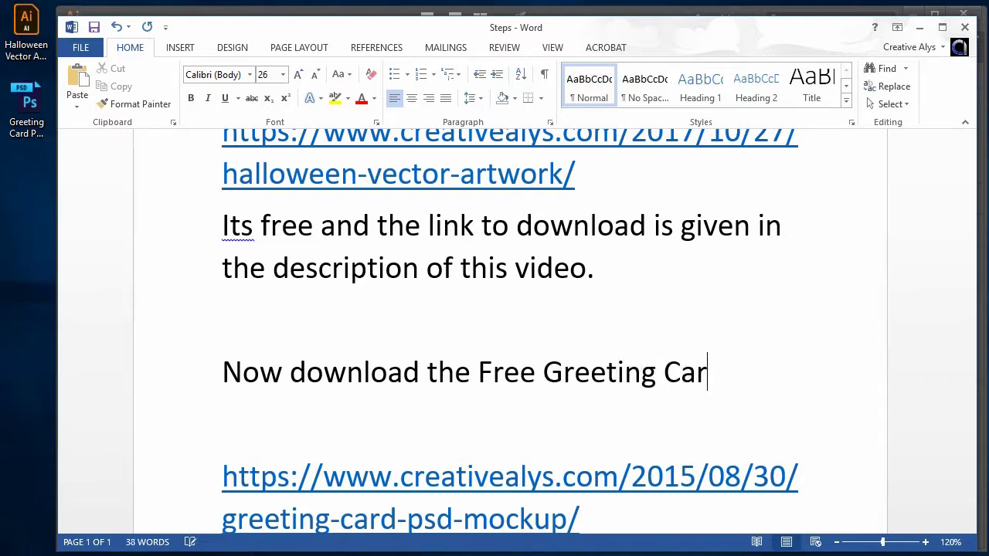
pyautogui.write('d PSD Mo')
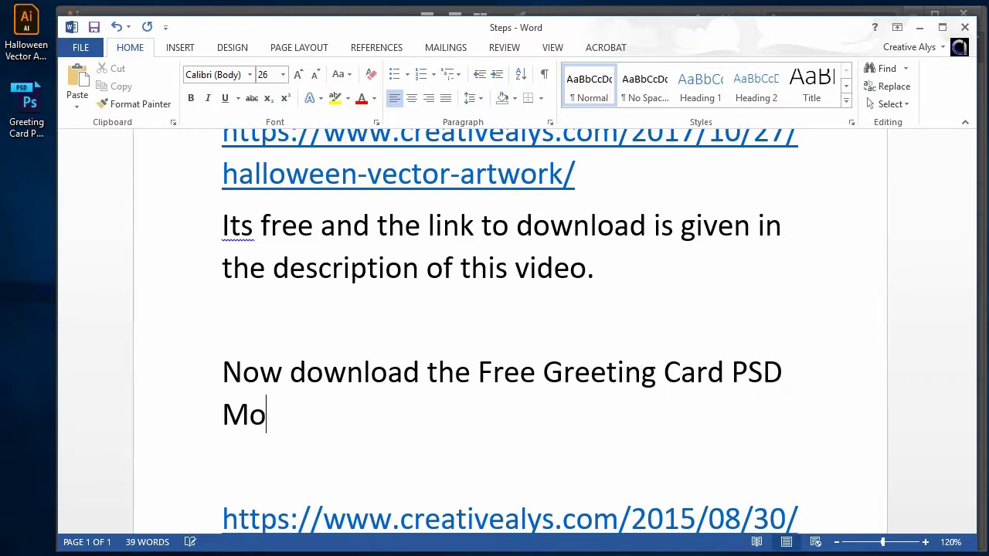
pyautogui.write('ckup from:')
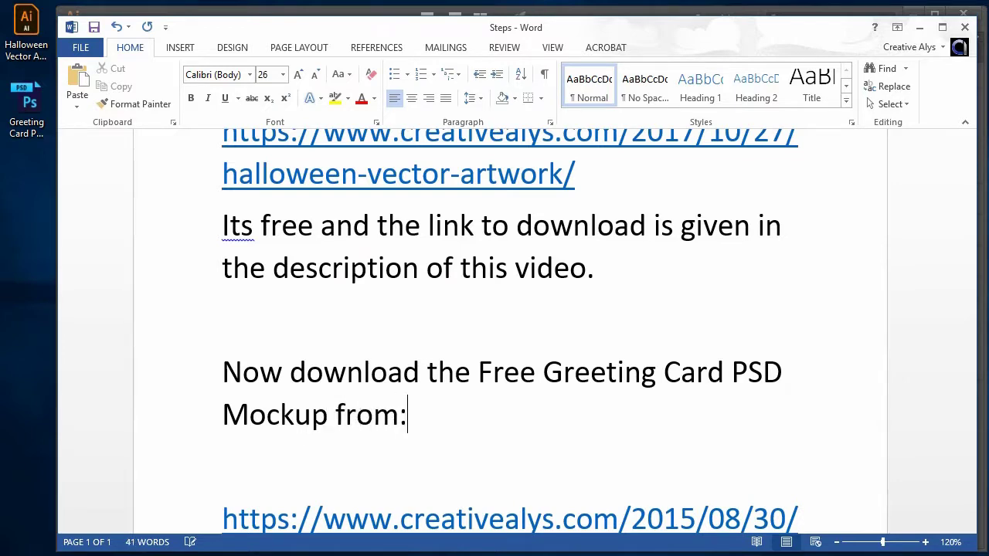
pyautogui.press('Delete')
pyautogui.scroll(-1, 685, 393)
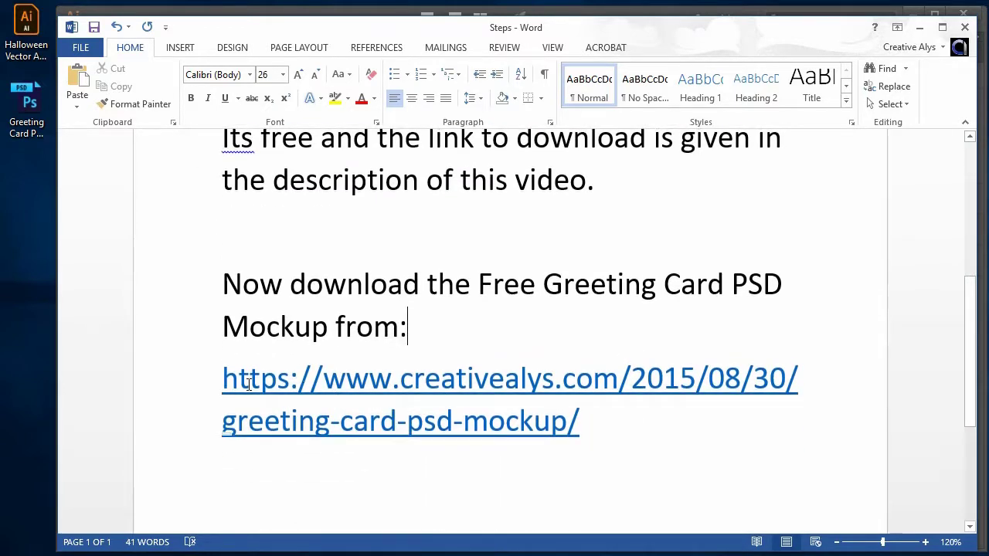
# Step: Below the mockup link, write 'This link is also given the description. You can download it free.'
pyautogui.moveTo(223, 378); pyautogui.dragTo(581, 426)
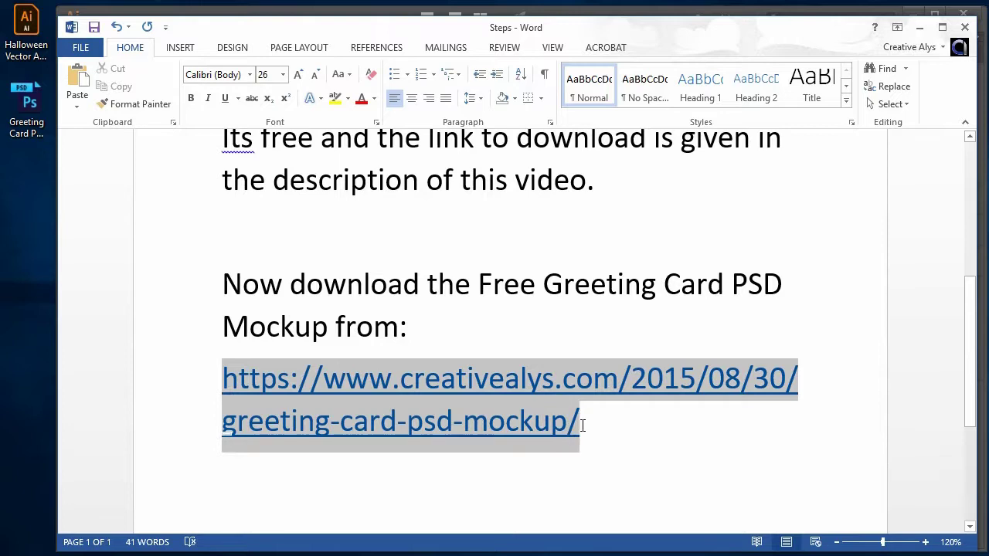
pyautogui.click(587, 457)
pyautogui.scroll(-1, 589, 456)
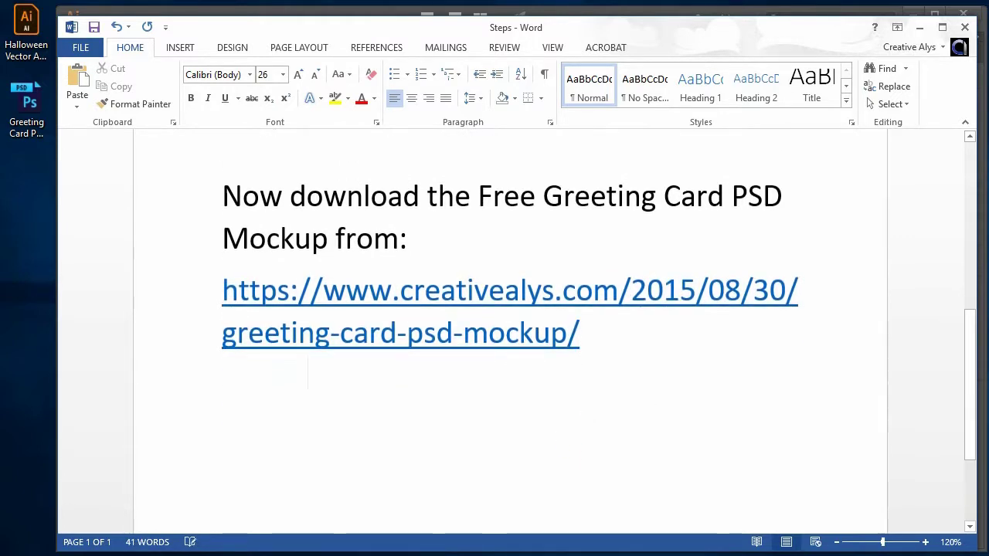
pyautogui.write('The ')
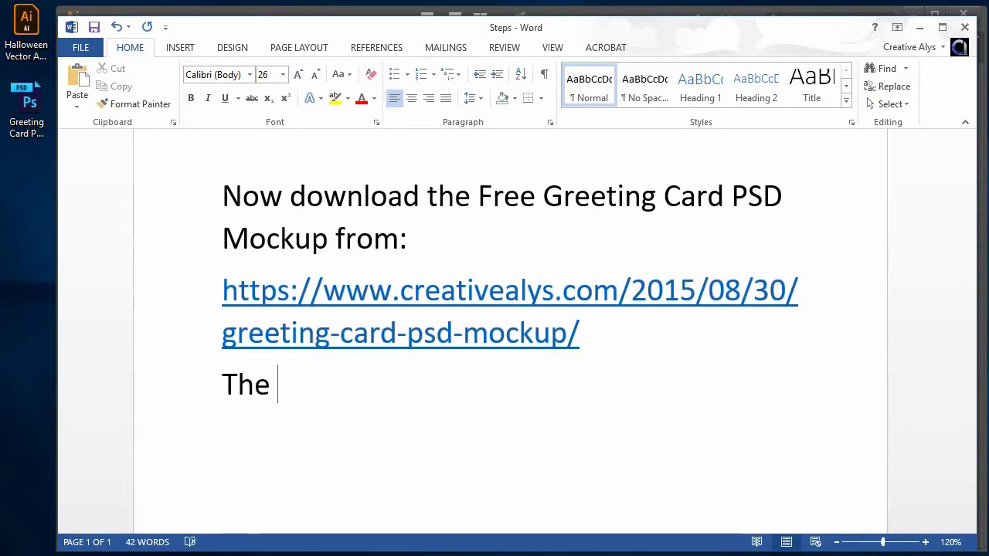
pyautogui.write('link')
pyautogui.press('BackSpace')
pyautogui.press('BackSpace')
pyautogui.press('BackSpace')
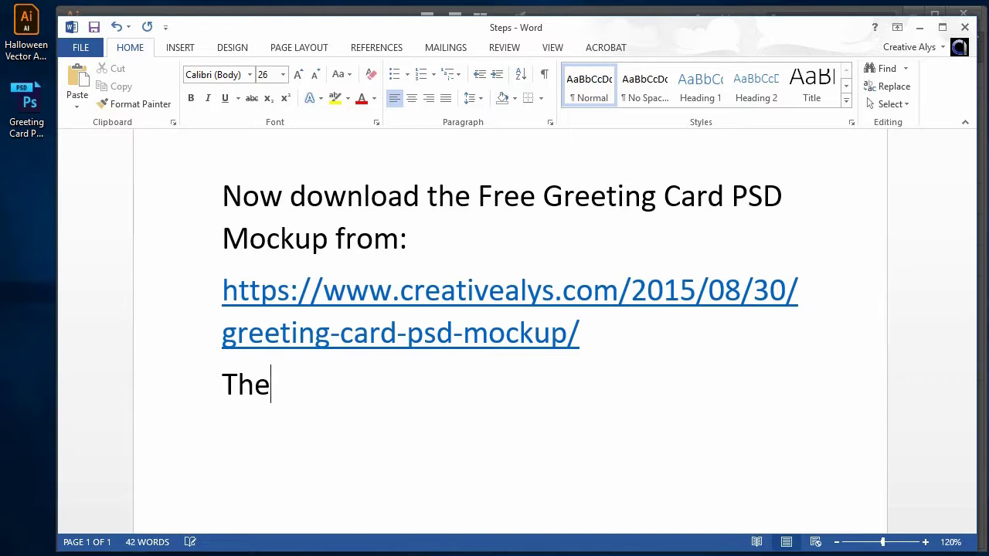
pyautogui.press('BackSpace')
pyautogui.write('is link')
pyautogui.write('alos')
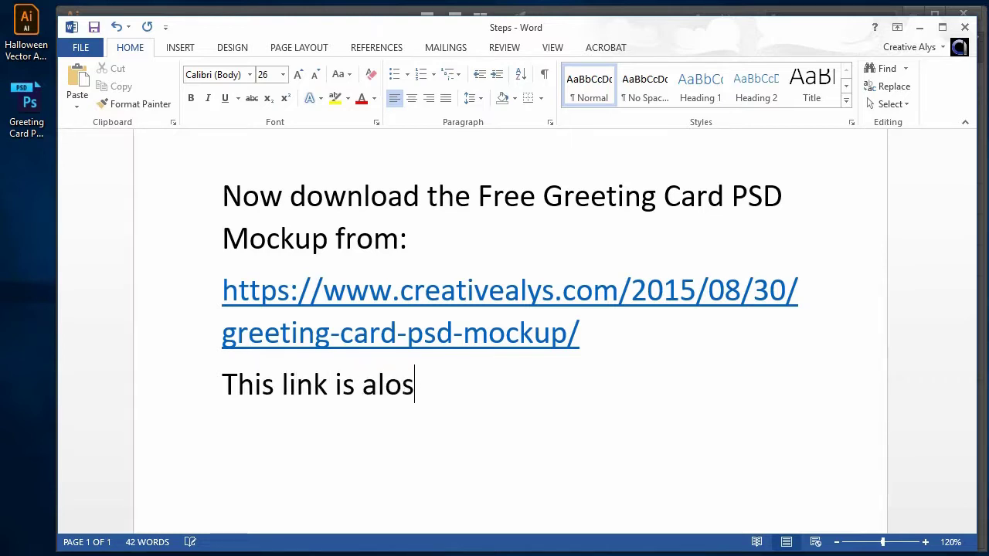
pyautogui.press('BackSpace')
pyautogui.press('BackSpace')
pyautogui.press('BackSpace')
pyautogui.press('BackSpace')
pyautogui.write('s a')
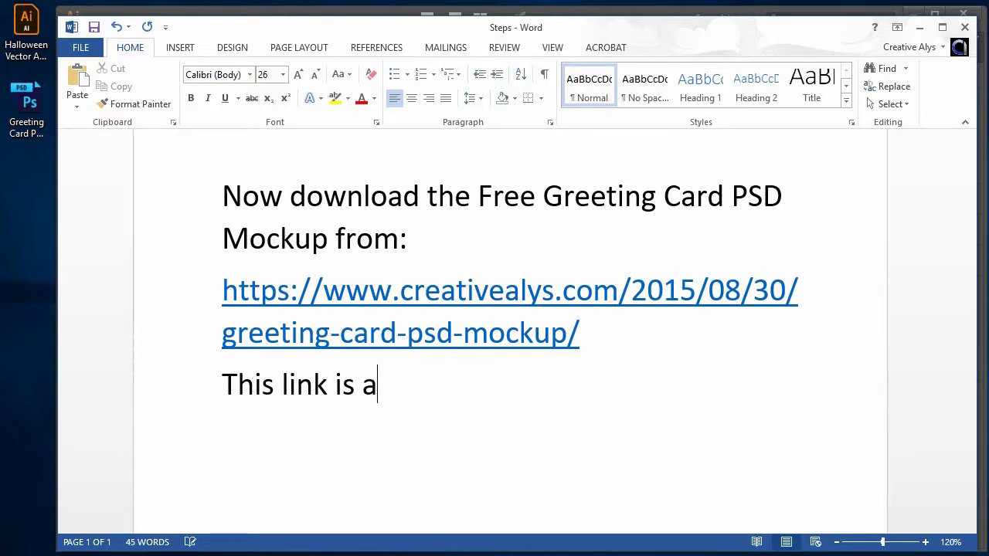
pyautogui.write('lso given the d')
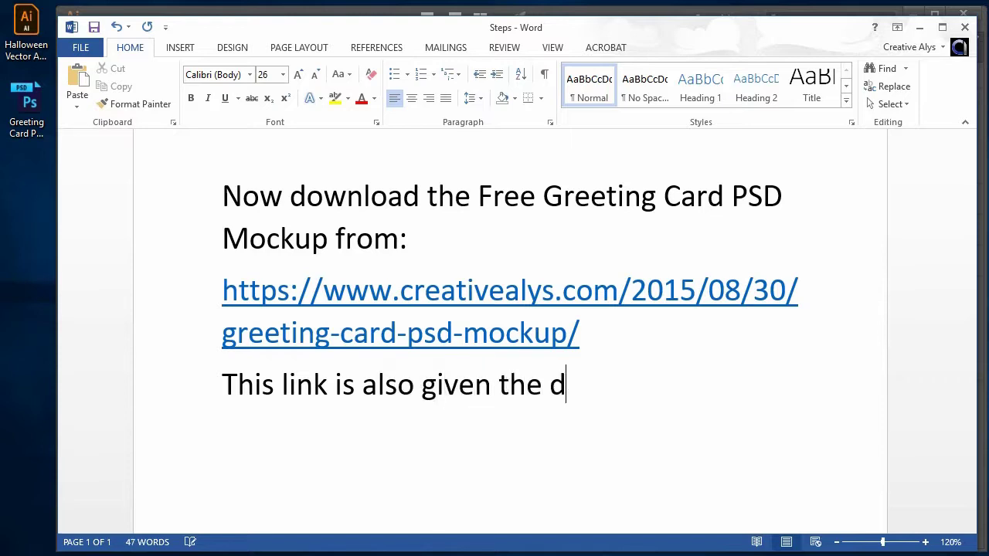
pyautogui.write('escrip')
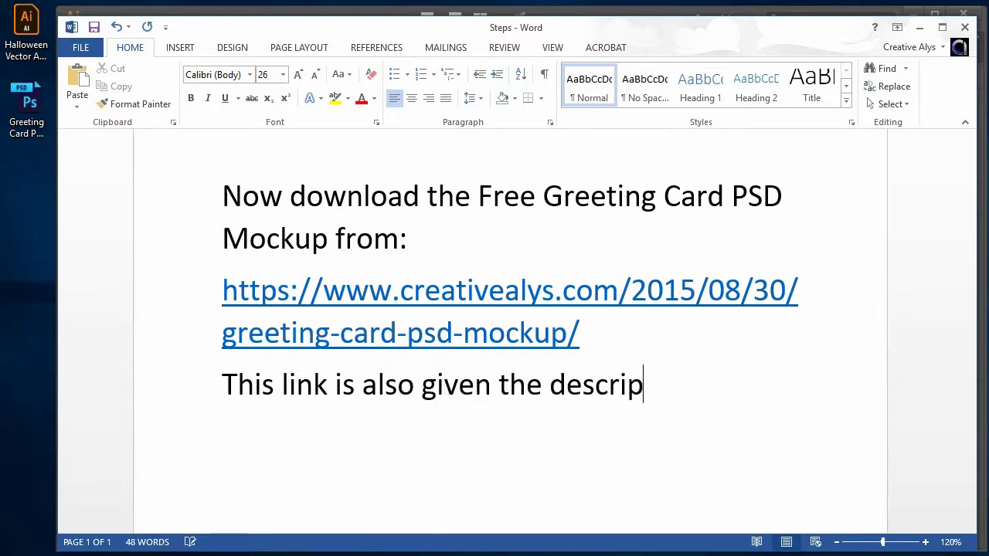
pyautogui.write('tion. You can d')
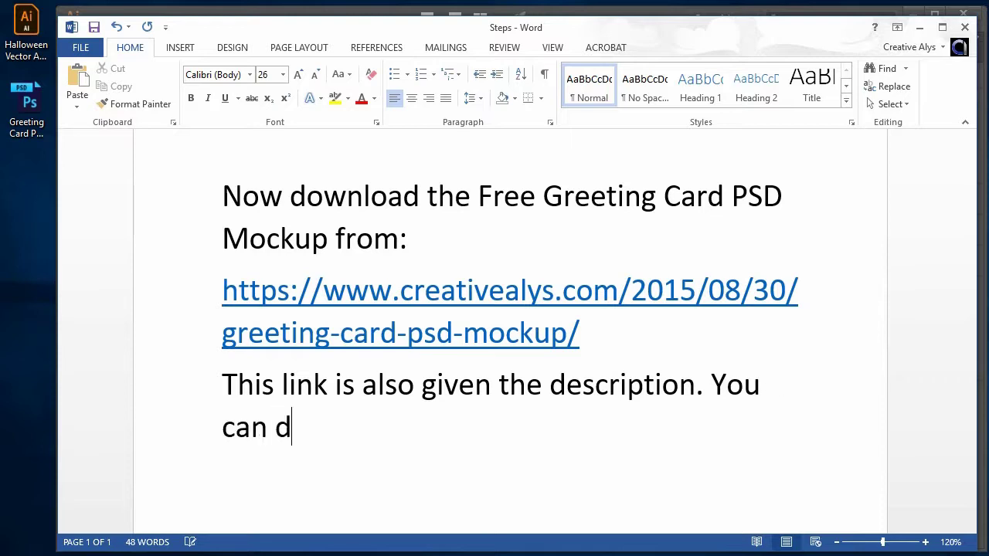
pyautogui.write('ownload it free.')
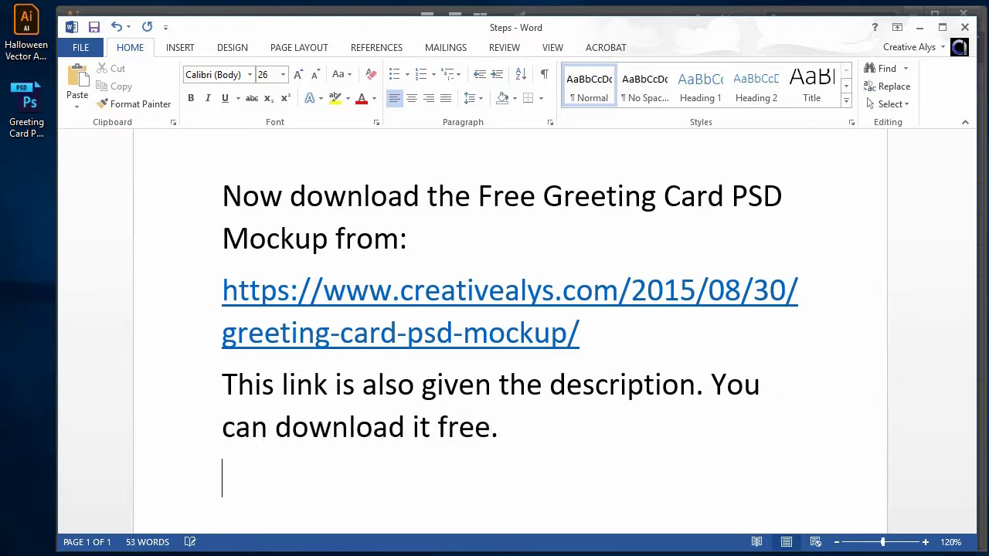
# Step: Open the greeting card mockup in Photoshop and write 'Now we will create the invitation using these two files.'
pyautogui.doubleClick(26, 104)
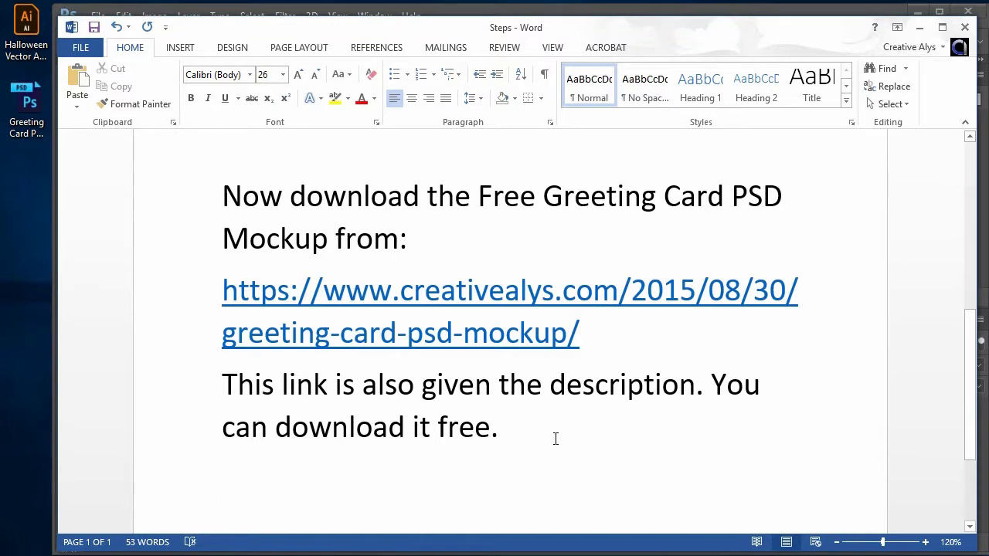
pyautogui.press('Return')
pyautogui.press('Return')
pyautogui.write('Now we ')
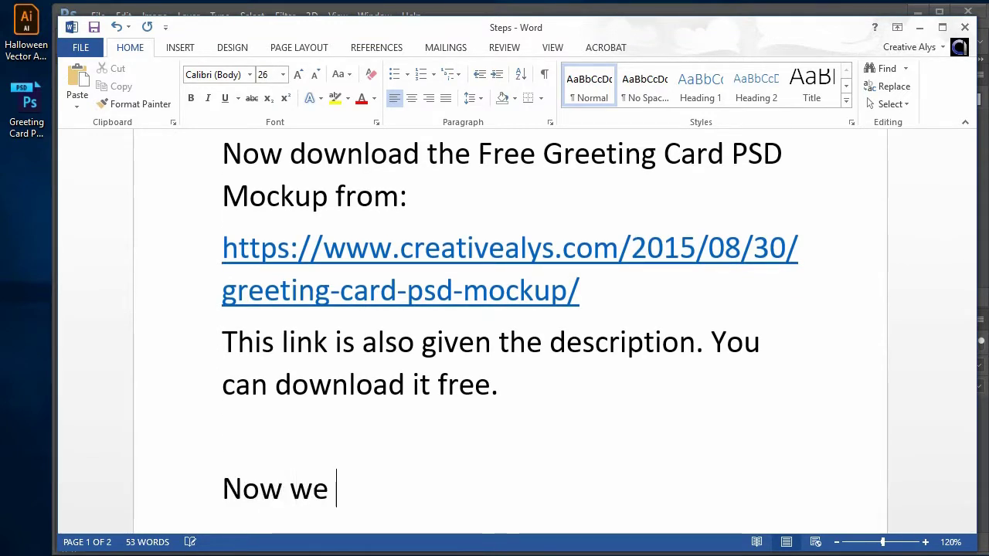
pyautogui.write('will create ')
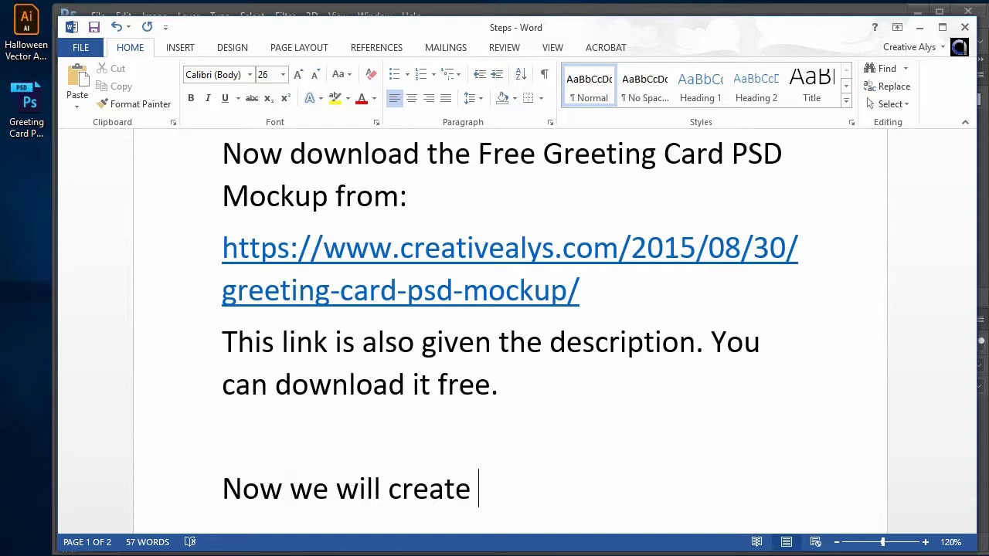
pyautogui.write('the ')
pyautogui.write('invitat')
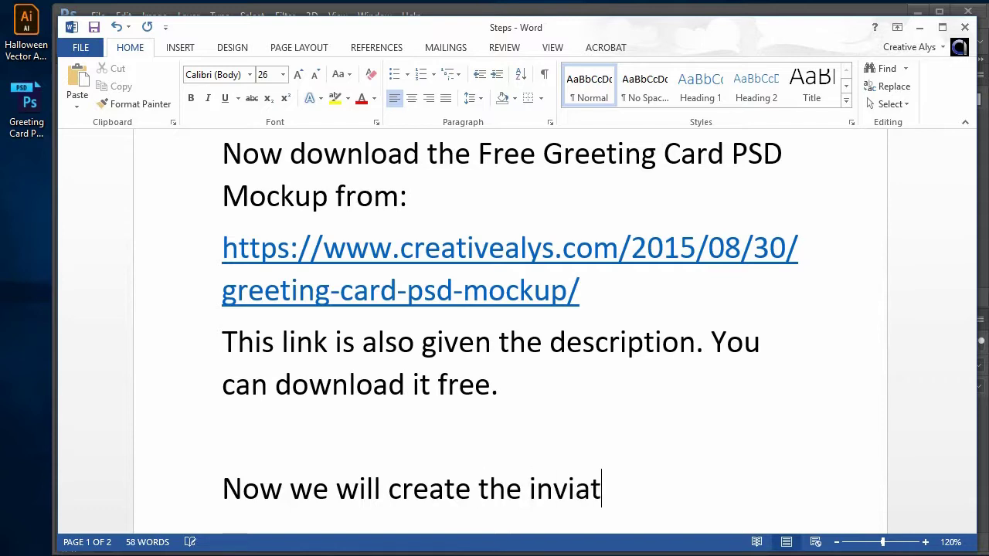
pyautogui.press('BackSpace')
pyautogui.press('BackSpace')
pyautogui.write('tation using th')
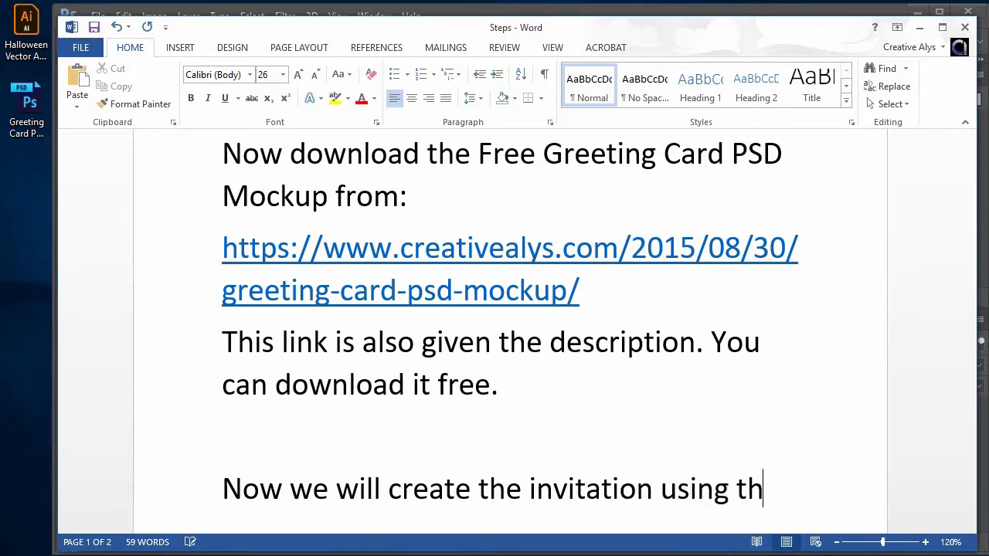
pyautogui.write('ese two files')
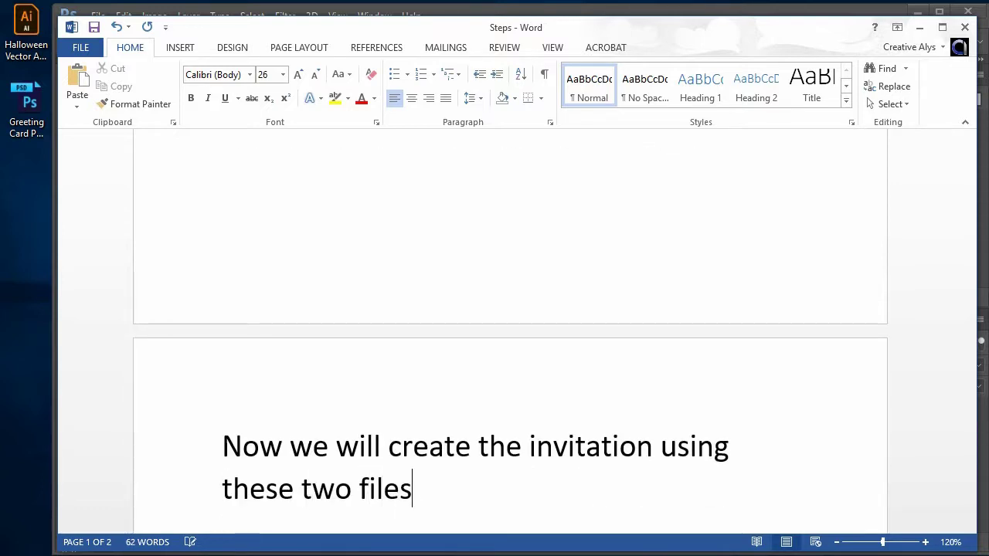
pyautogui.write('.')
pyautogui.scroll(-2, 459, 409)
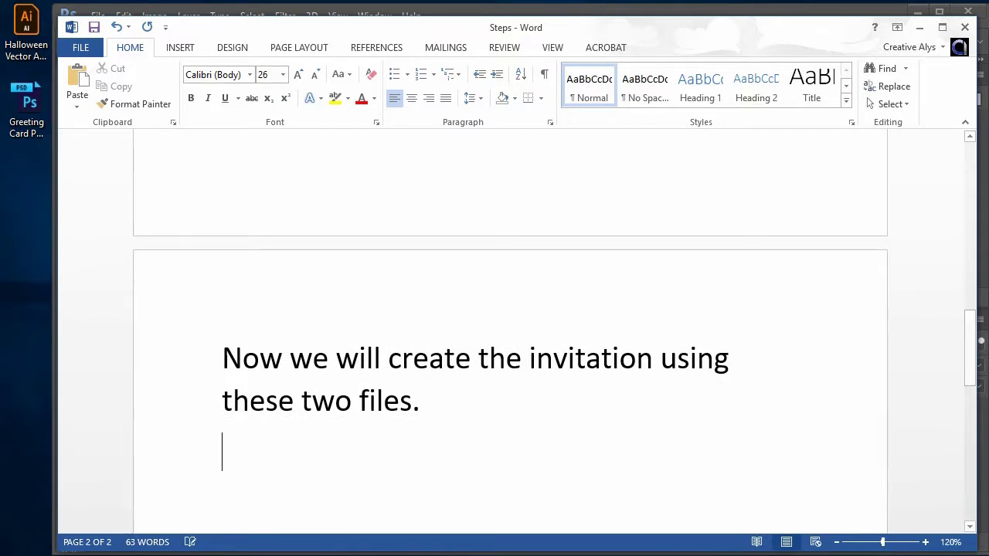
# Step: Write the paragraph on opening the 'your design here' layer in a tab to set up the Halloween invitation card
pyautogui.press('Return')
pyautogui.scroll(-2, 503, 382)
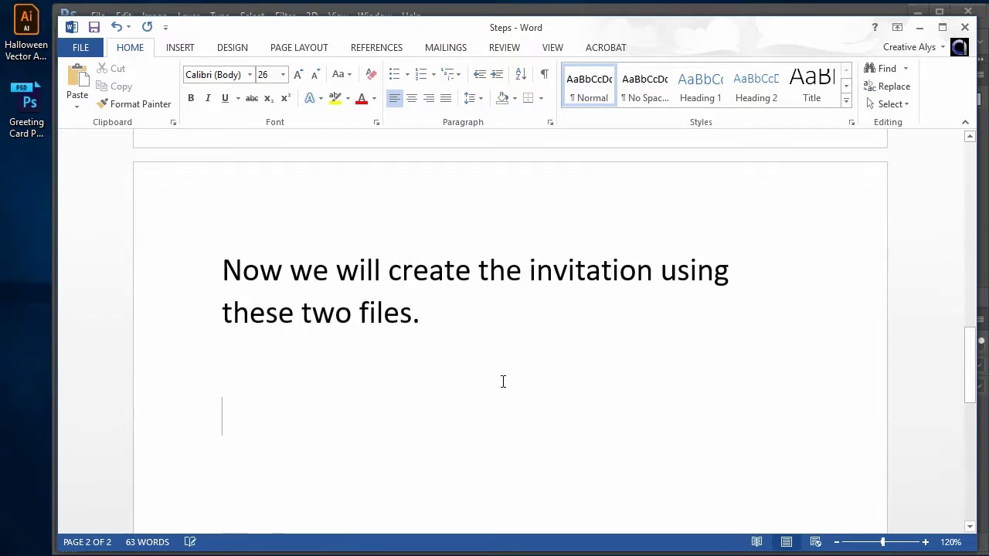
pyautogui.write('Open Adobe ')
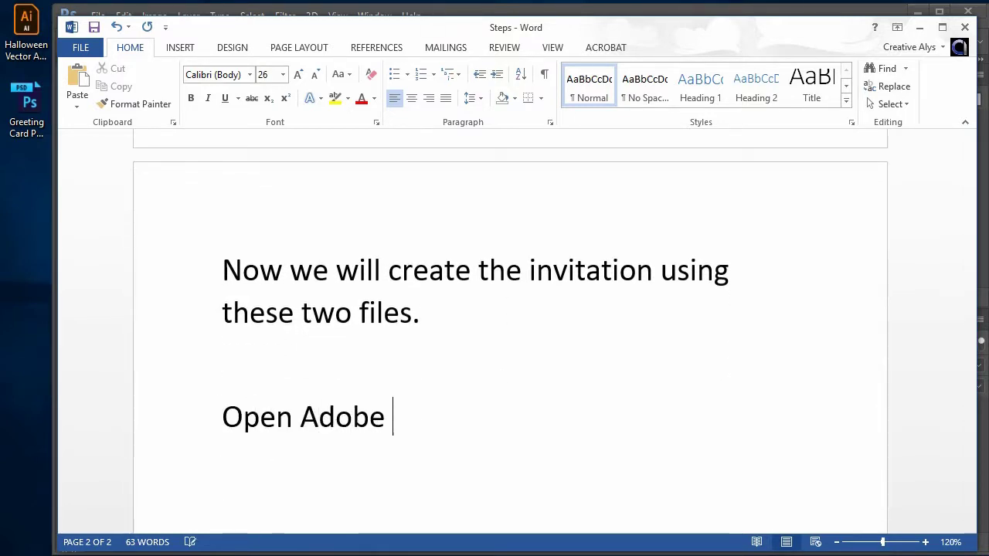
pyautogui.write('Photoshop ')
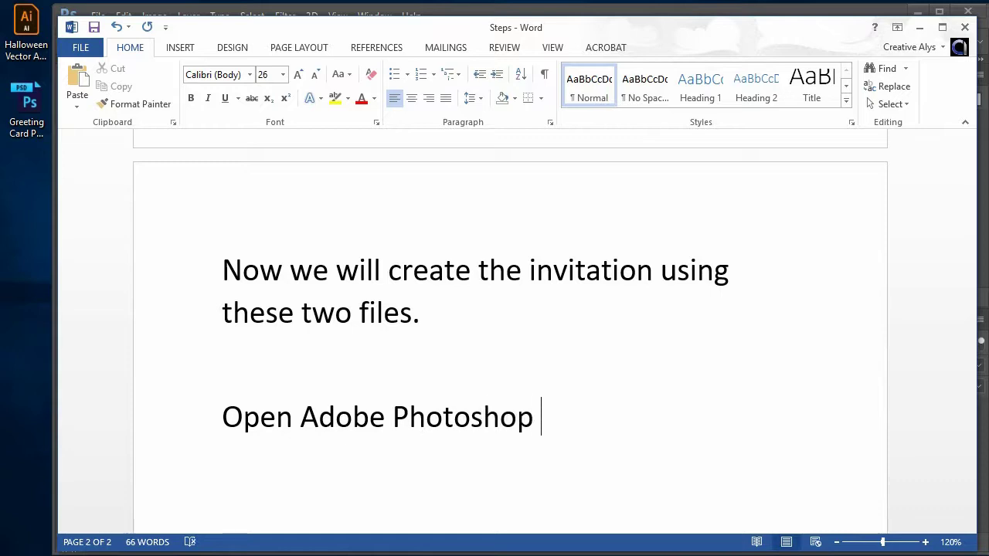
pyautogui.write('filewith ')
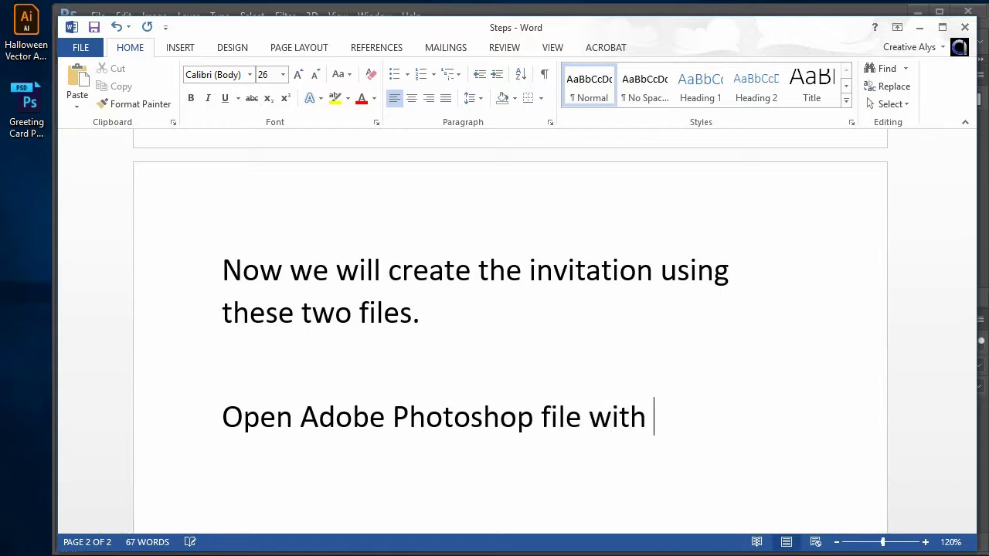
pyautogui.write('invitation ca')
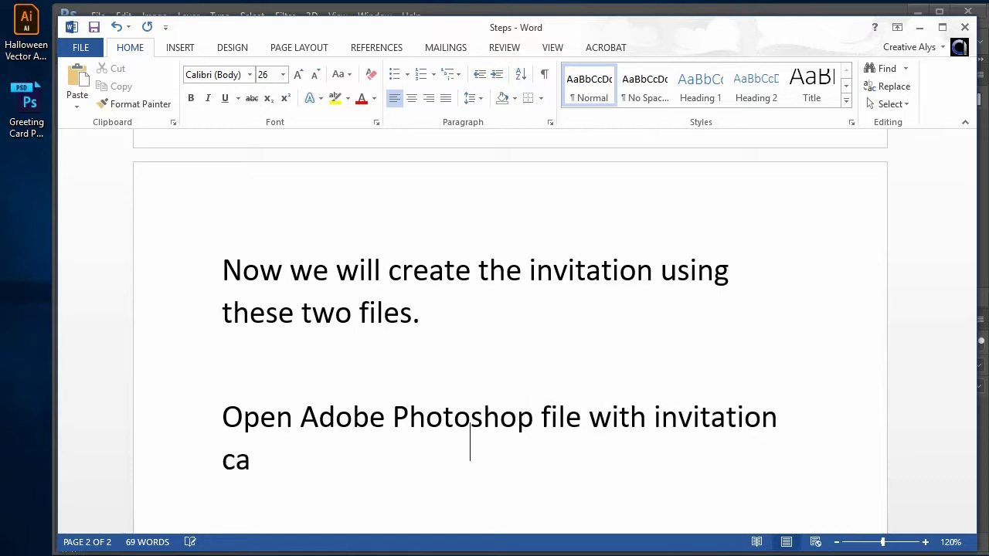
pyautogui.write('rd. ')
pyautogui.write('You will see a')
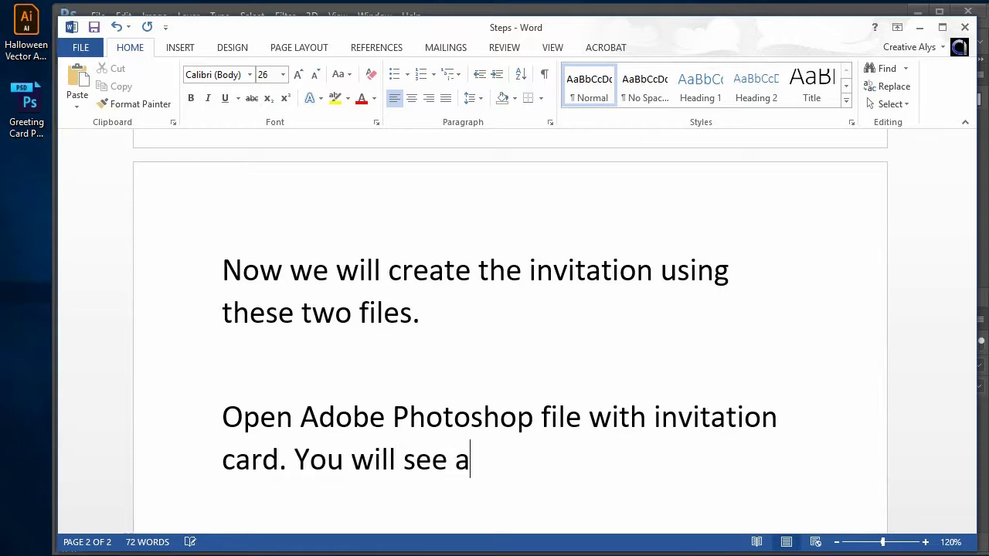
pyautogui.write(' layer ')
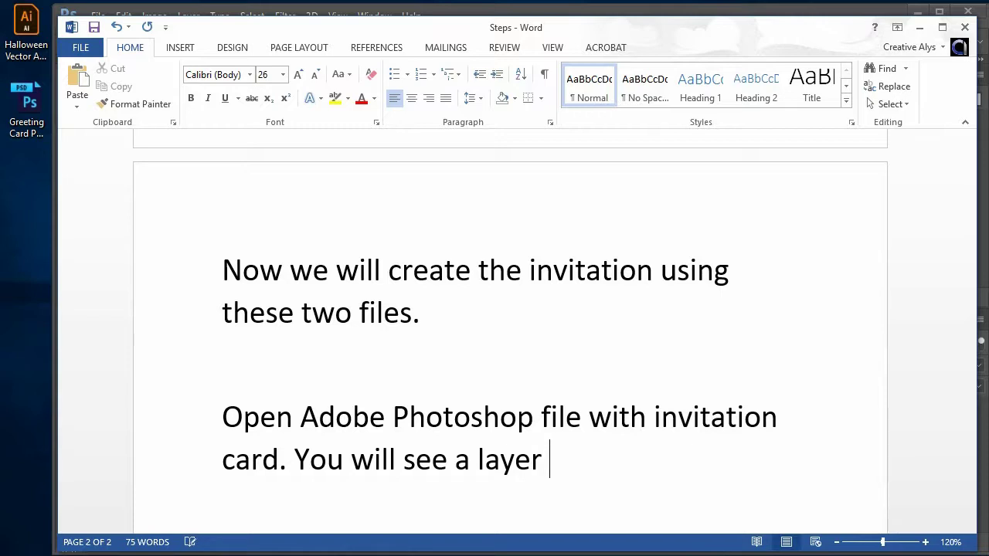
pyautogui.write('name “')
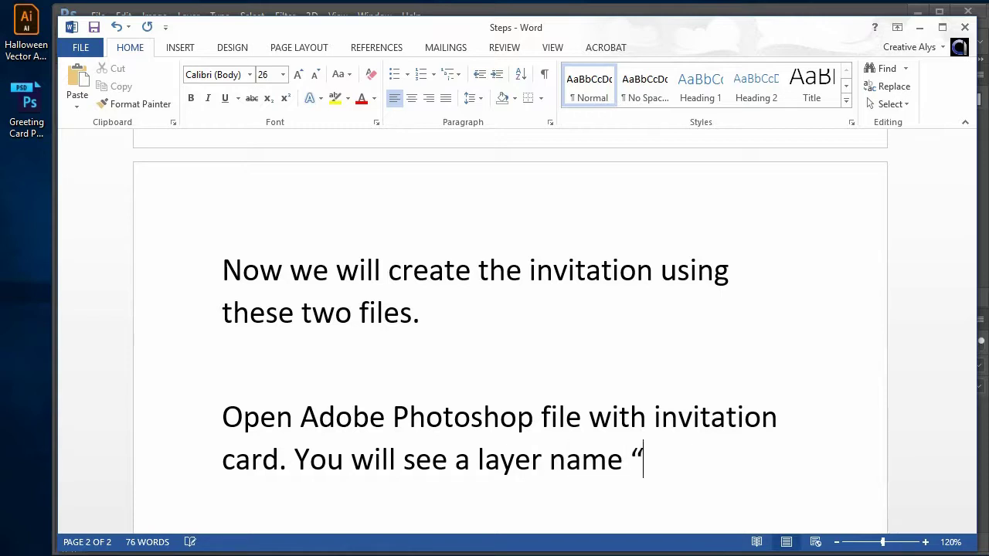
pyautogui.write(' you r d')
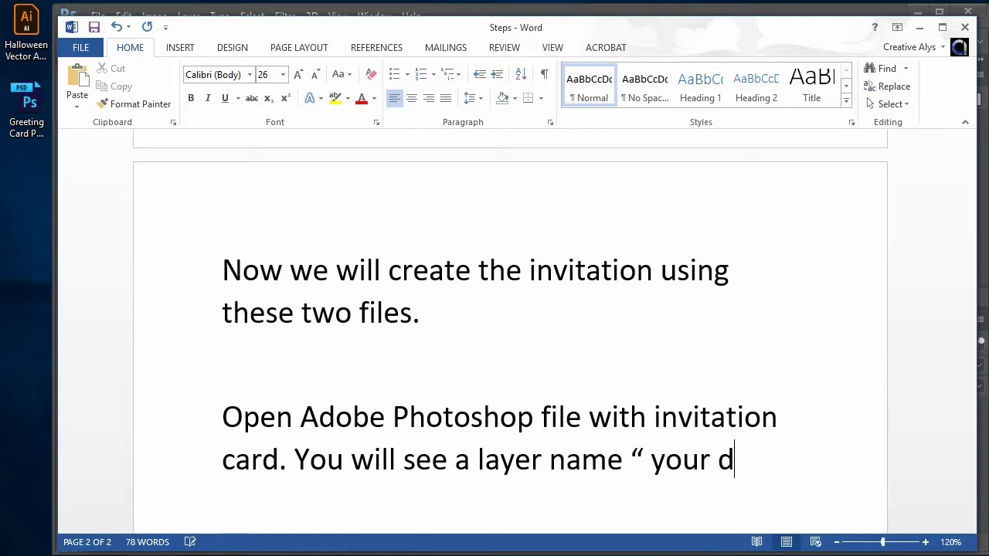
pyautogui.write('esign here” .')
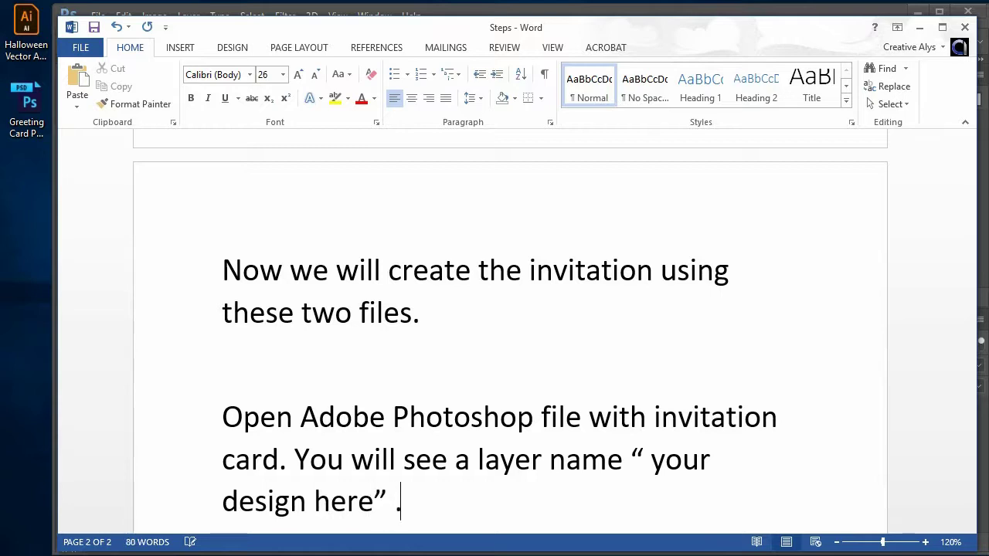
pyautogui.write('Double click')
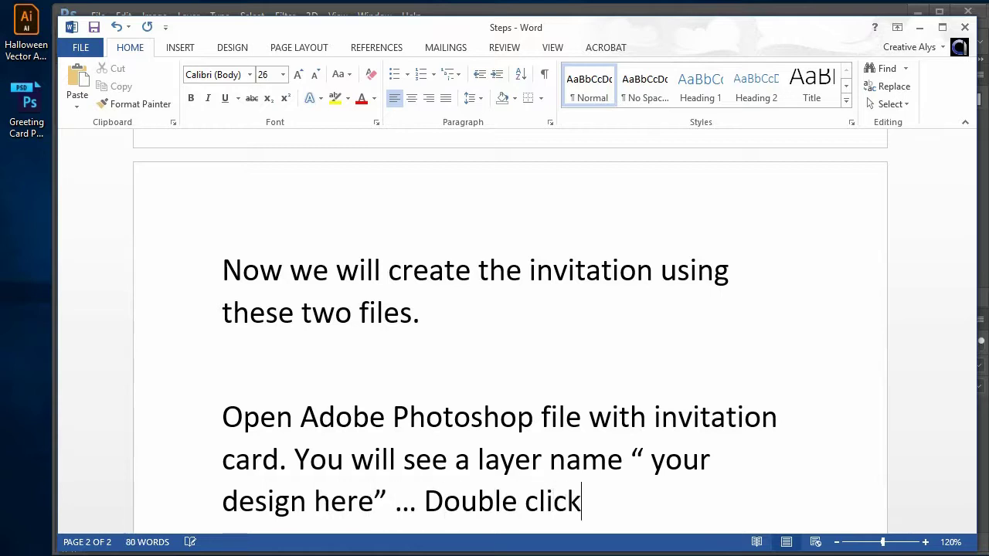
pyautogui.write('ing the layer')
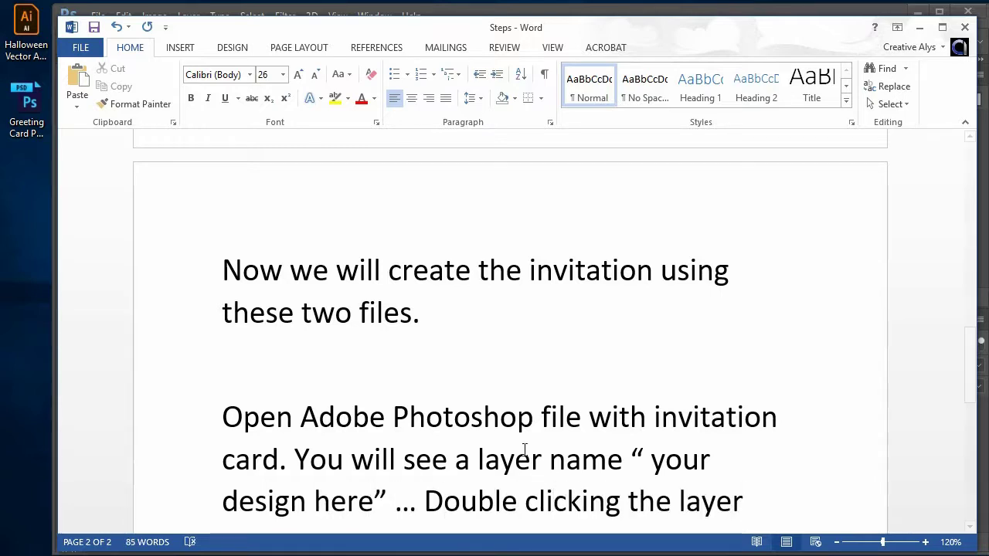
pyautogui.scroll(-3, 621, 425)
pyautogui.write(' will ')
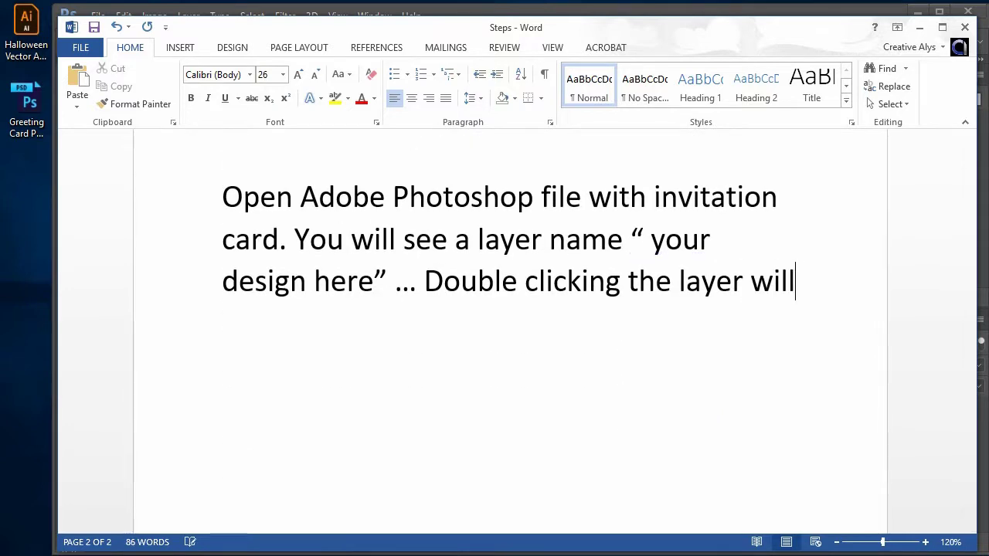
pyautogui.write('open a t')
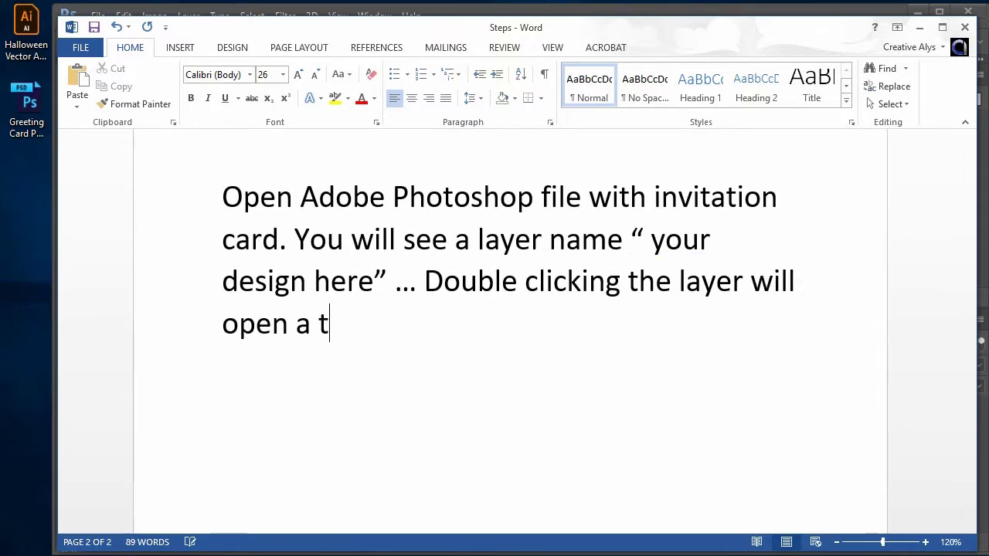
pyautogui.press('BackSpace')
pyautogui.write('Tab Wi')
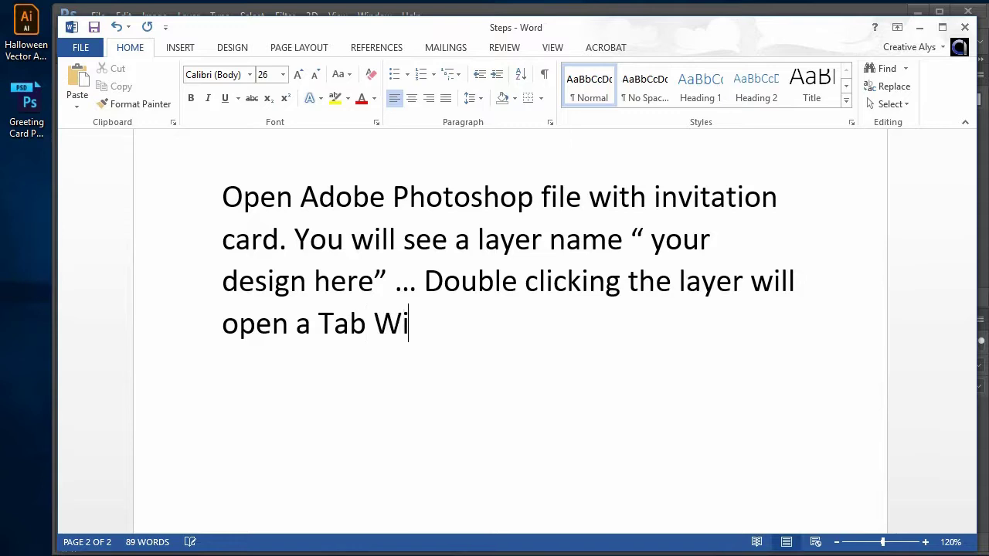
pyautogui.write('ndow in Adobe Ph')
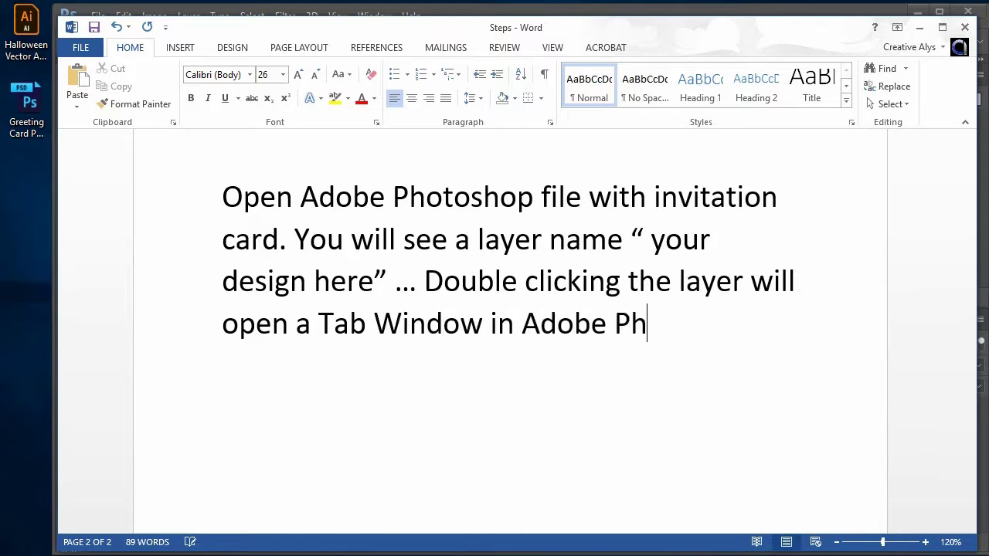
pyautogui.write('otoshop and ther')
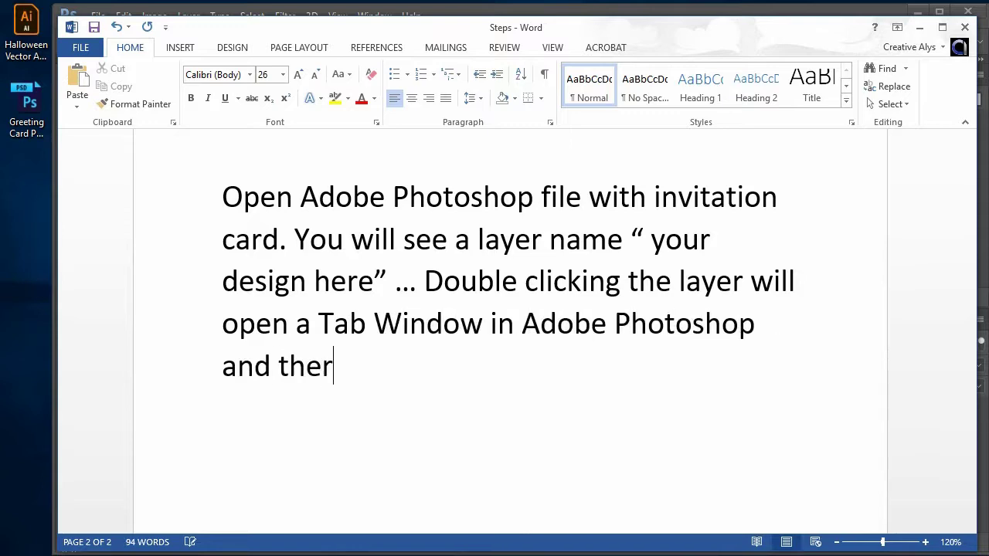
pyautogui.write('e you wil')
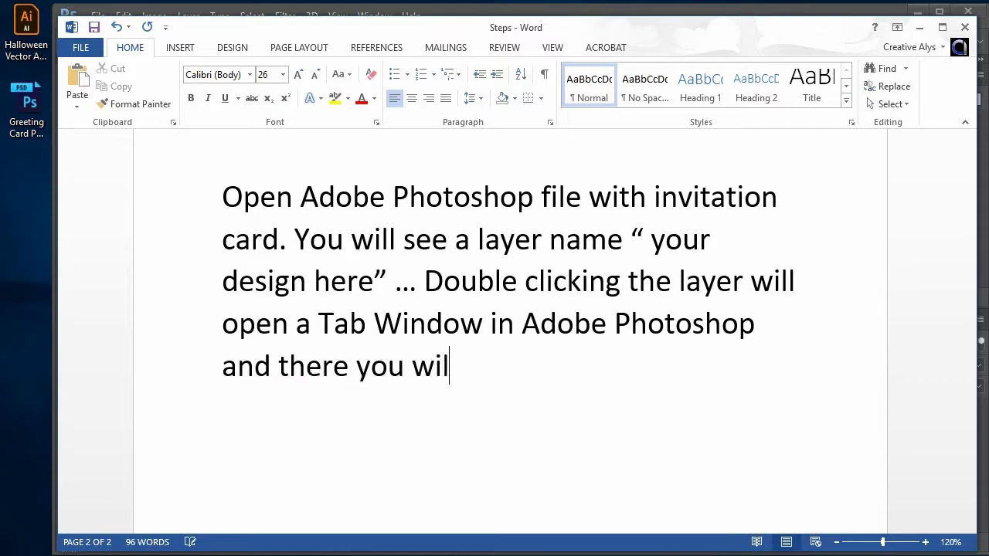
pyautogui.write('l be ')
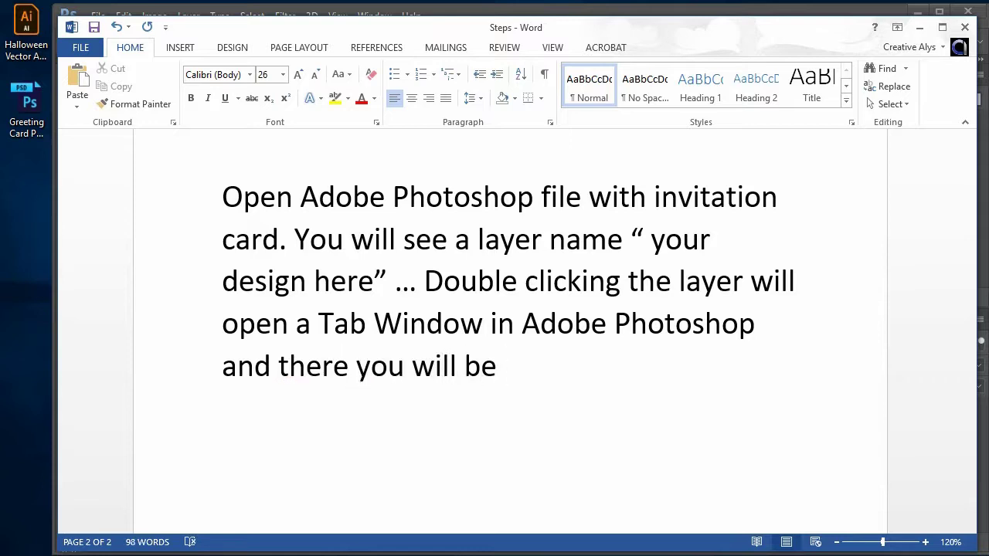
pyautogui.write('setting your ')
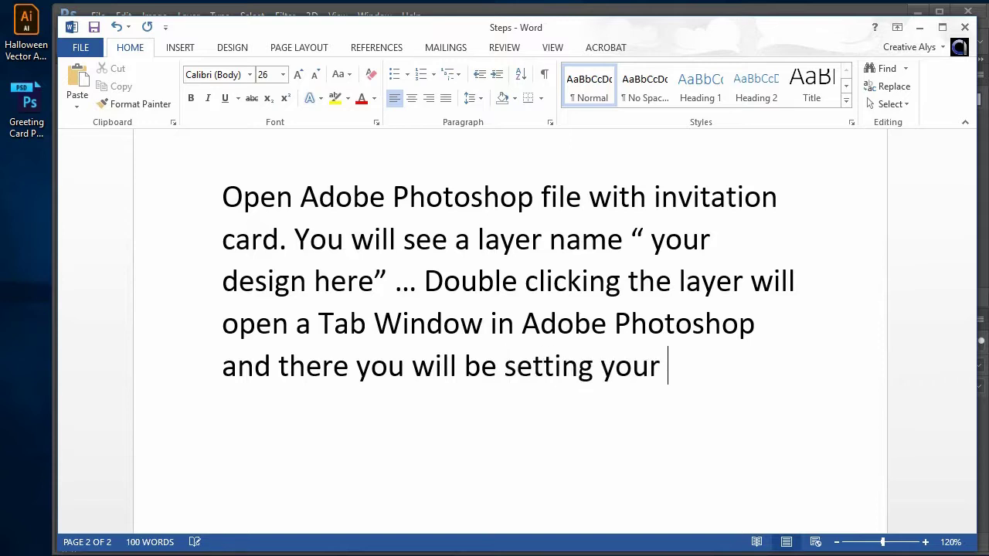
pyautogui.write('invitation card f')
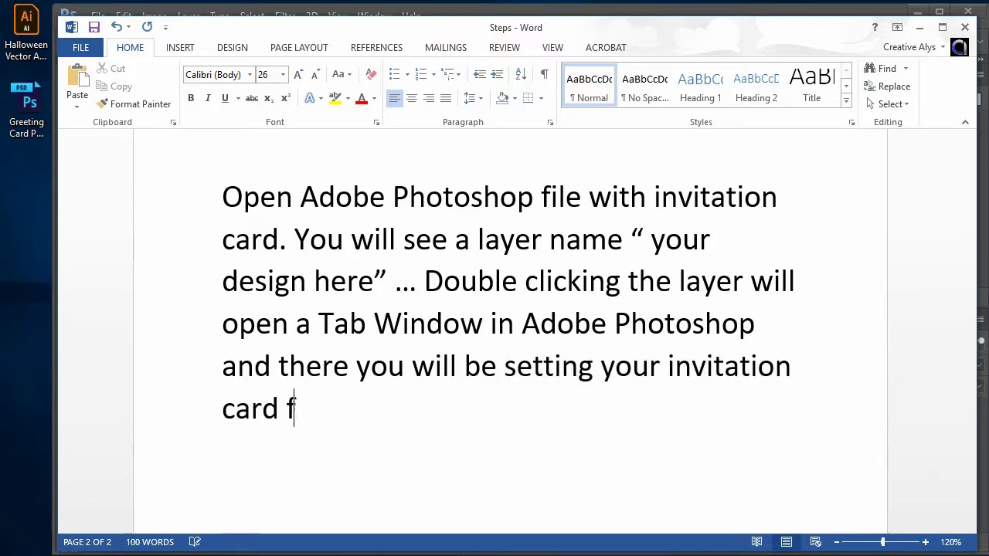
pyautogui.write('or Halloween.')
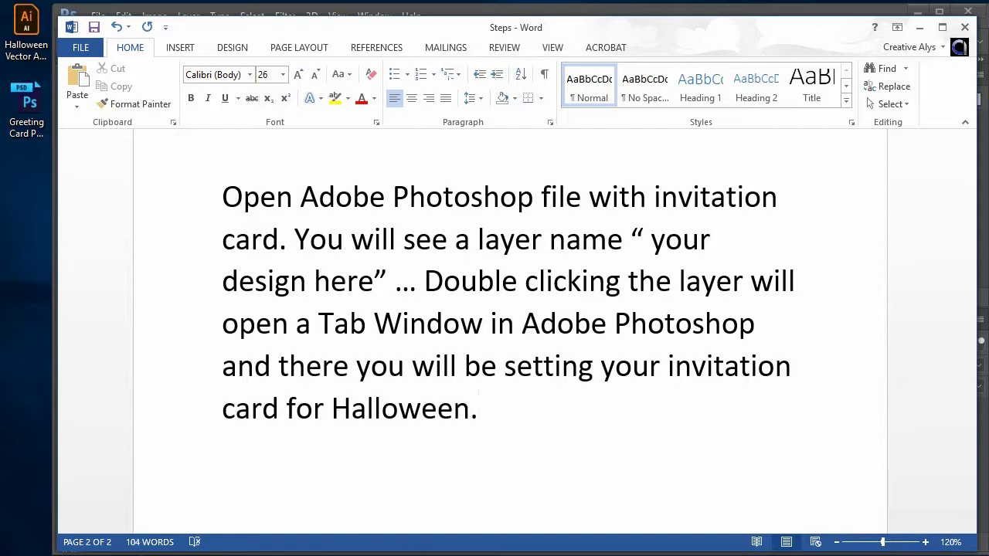
pyautogui.press('Return')
# Step: Open the 'Your design here' layer as Layer 311.psb and hide the Placeholder layer
pyautogui.scroll(-1, 661, 452)
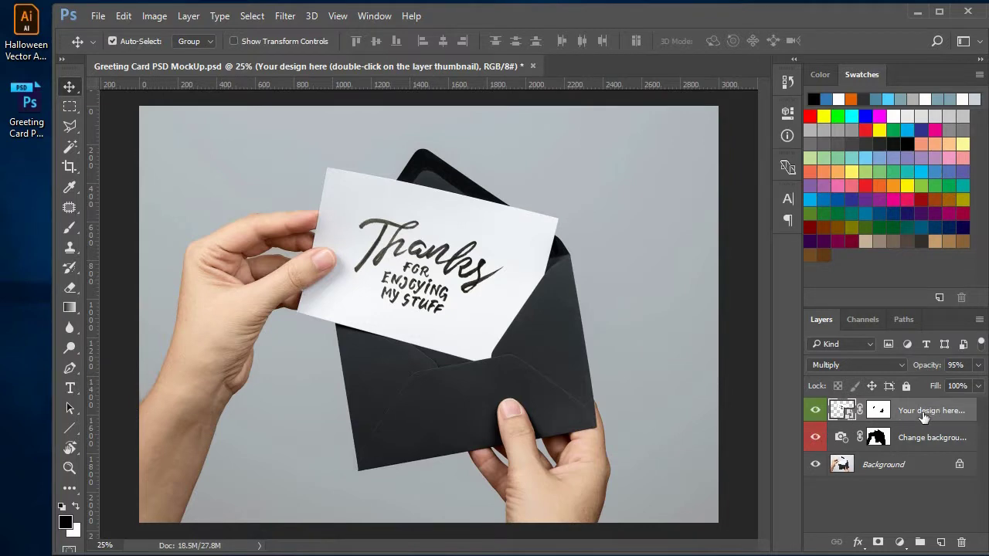
pyautogui.doubleClick(842, 411)
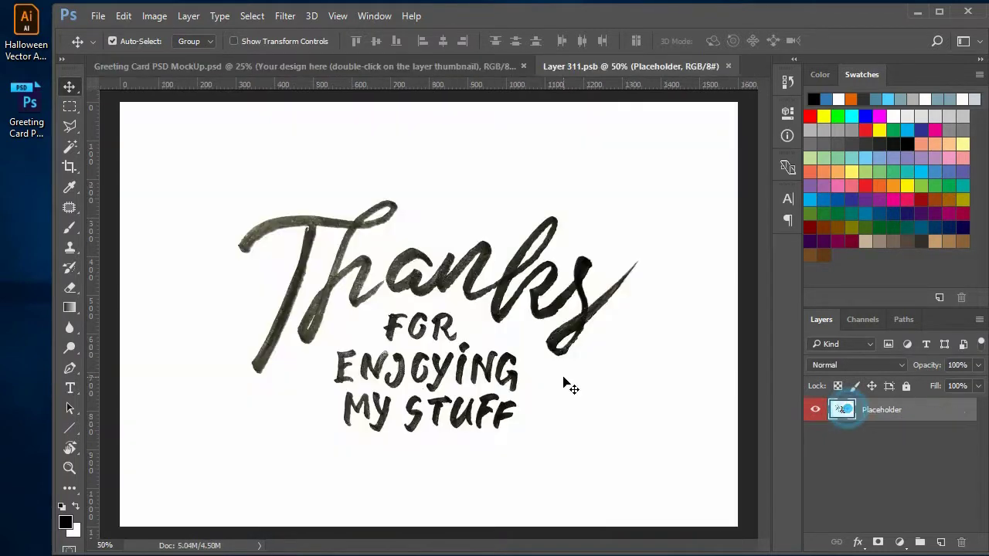
pyautogui.click(817, 411)
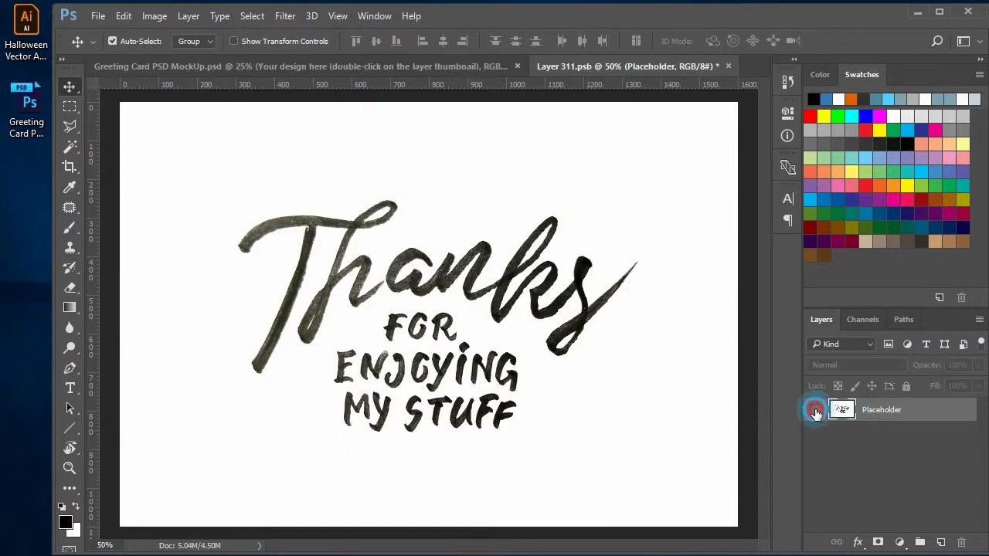
# Step: Write the steps on hiding layers via the EYE icons and opening the Illustrator Halloween artwork
pyautogui.hotkey('alt', 'Tab')
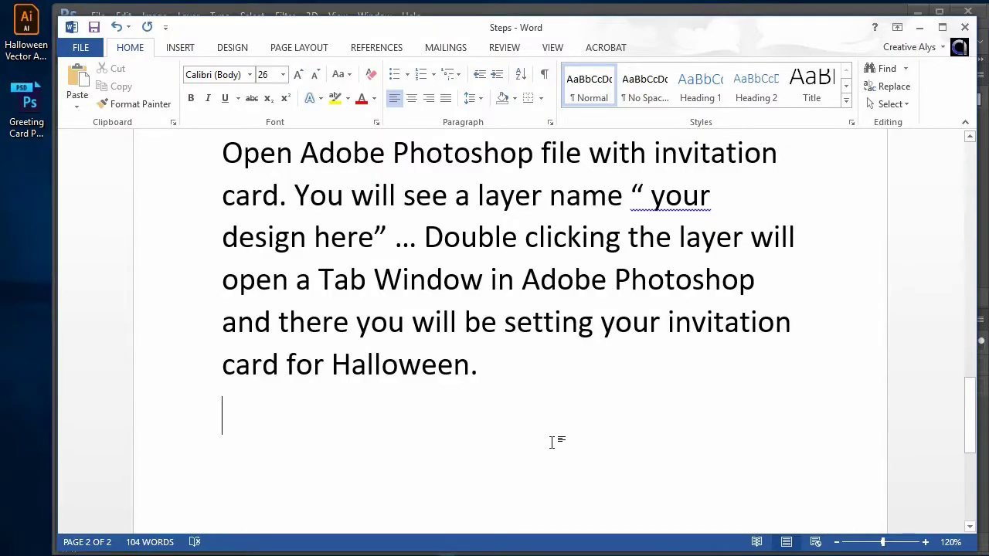
pyautogui.write('Hide the laye')
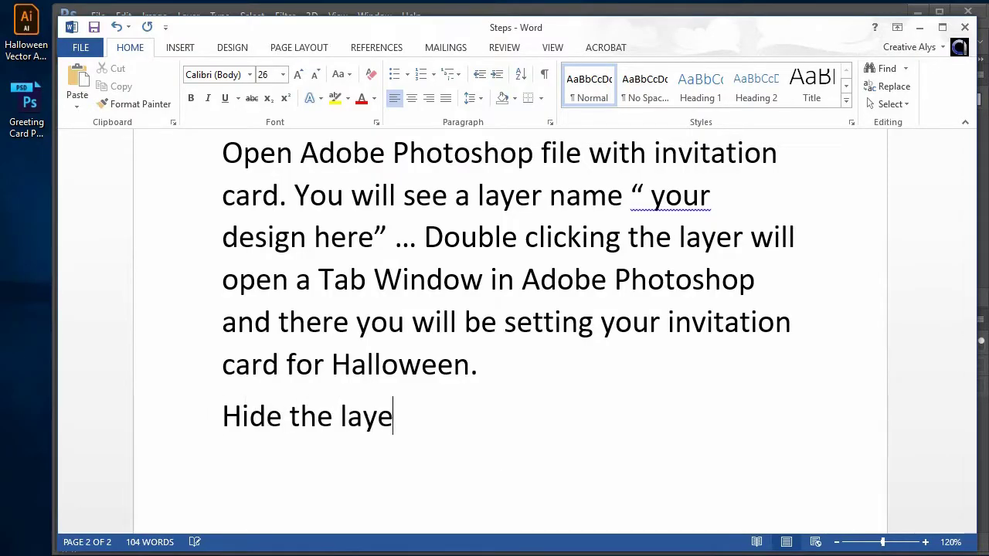
pyautogui.write('r b')
pyautogui.write('y clicking on the ')
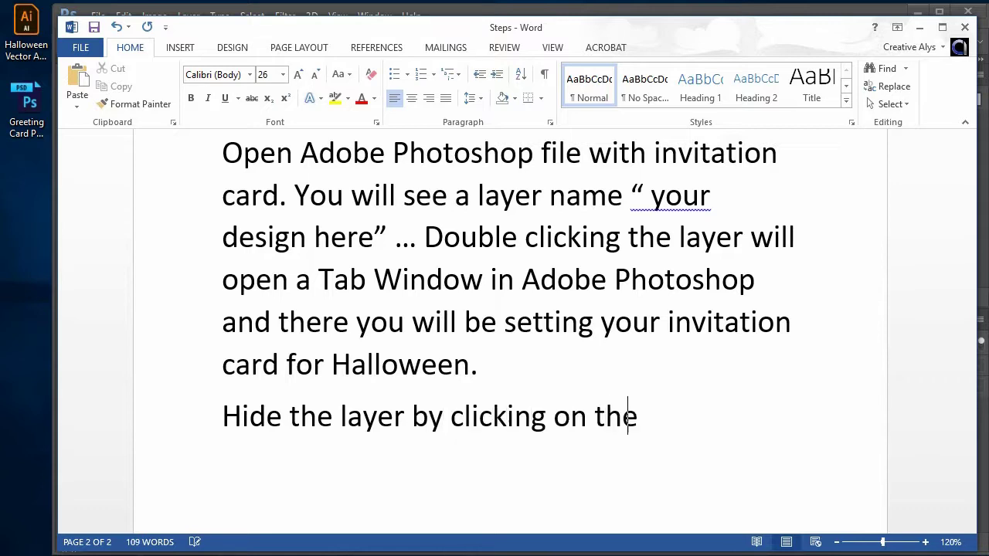
pyautogui.write('eye')
pyautogui.press('BackSpace')
pyautogui.press('BackSpace')
pyautogui.press('BackSpace')
pyautogui.press('BackSpace')
pyautogui.write('EYE ico')
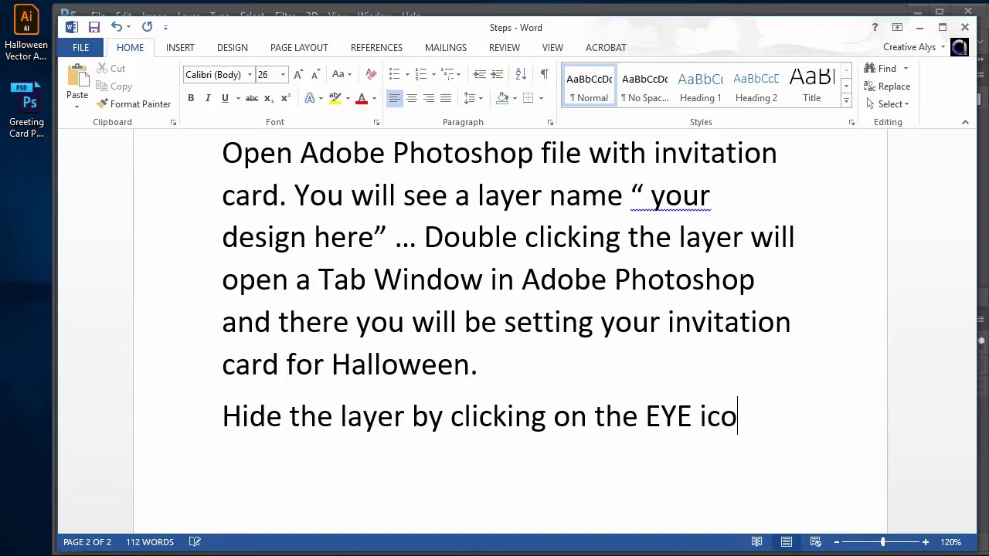
pyautogui.write('ns nex')
pyautogui.write('t to the')
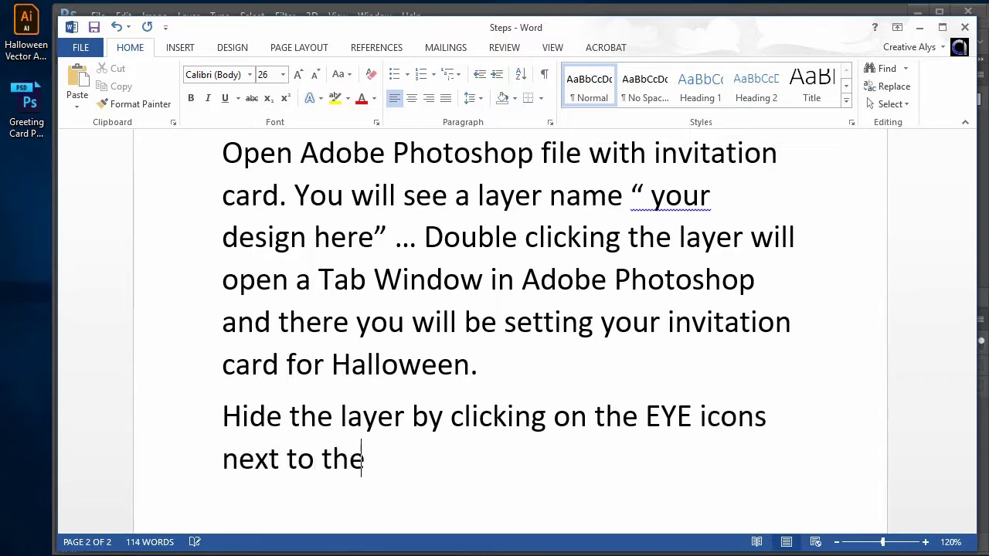
pyautogui.write(' layer. No')
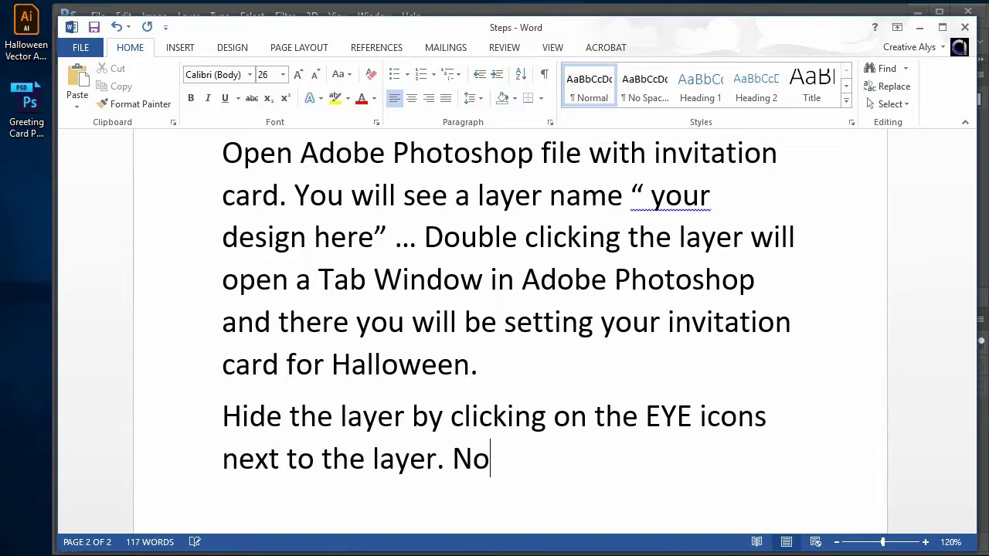
pyautogui.write('w you are')
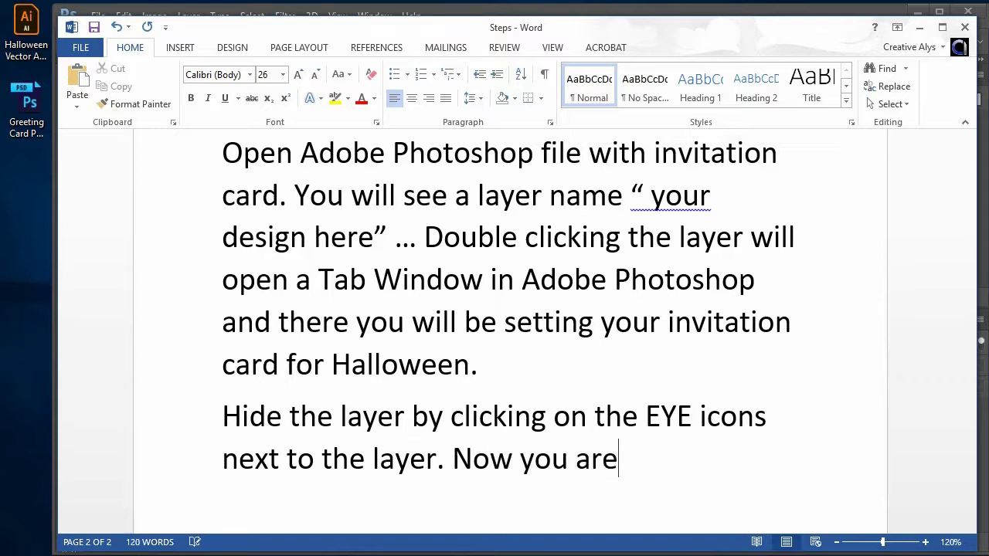
pyautogui.press('BackSpace')
pyautogui.press('BackSpace')
pyautogui.press('BackSpace')
pyautogui.write('page i')
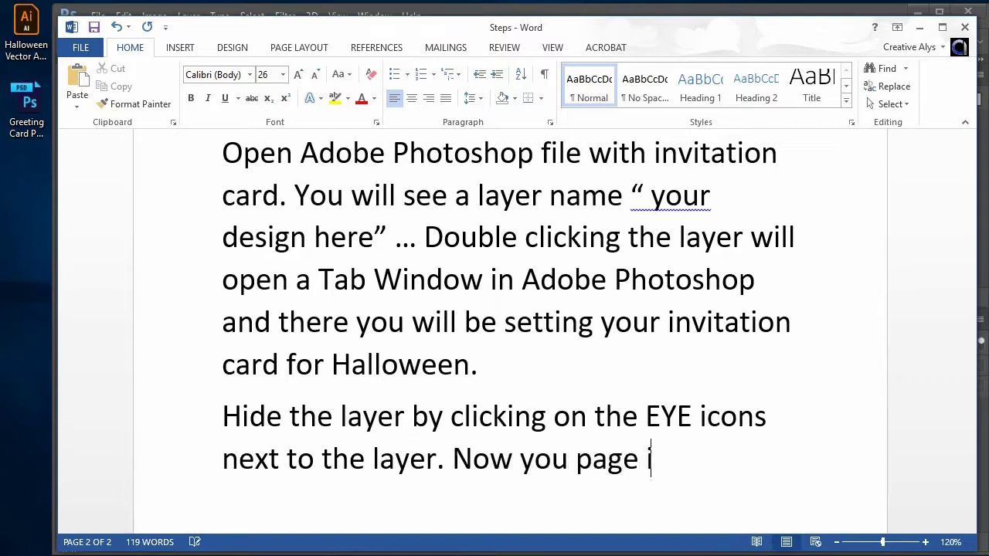
pyautogui.write('s ba')
pyautogui.press('BackSpace')
pyautogui.write('lank.  ')
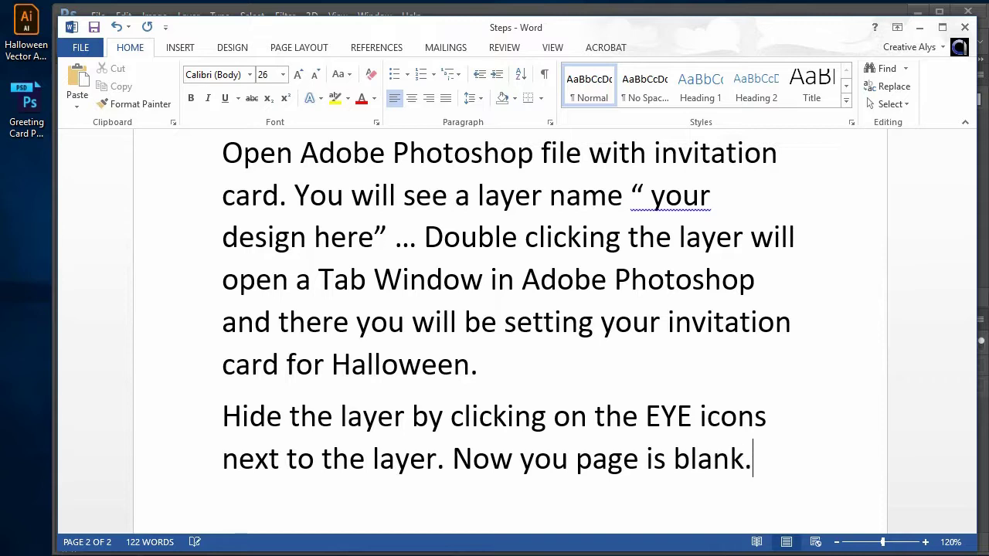
pyautogui.write('Open Ad')
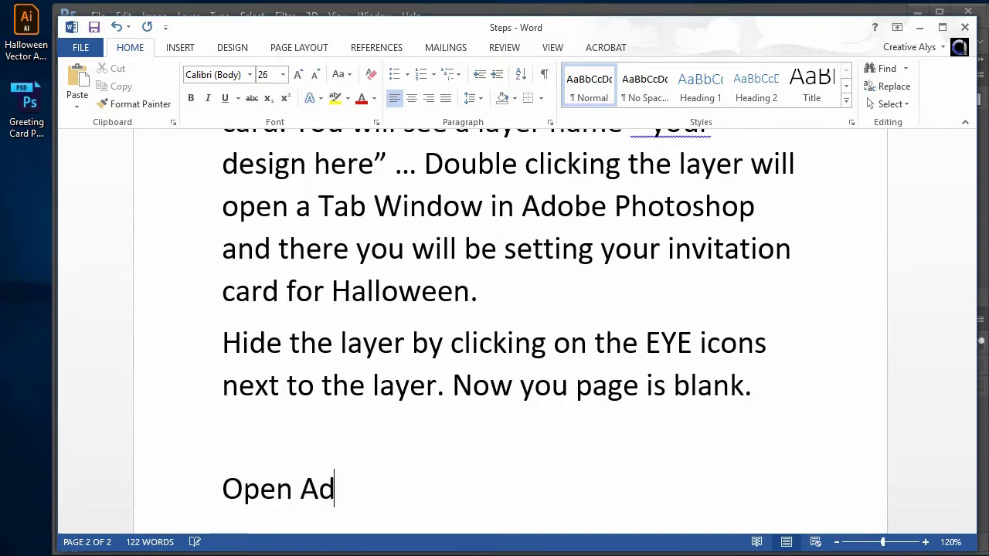
pyautogui.write('obe Illustrator ')
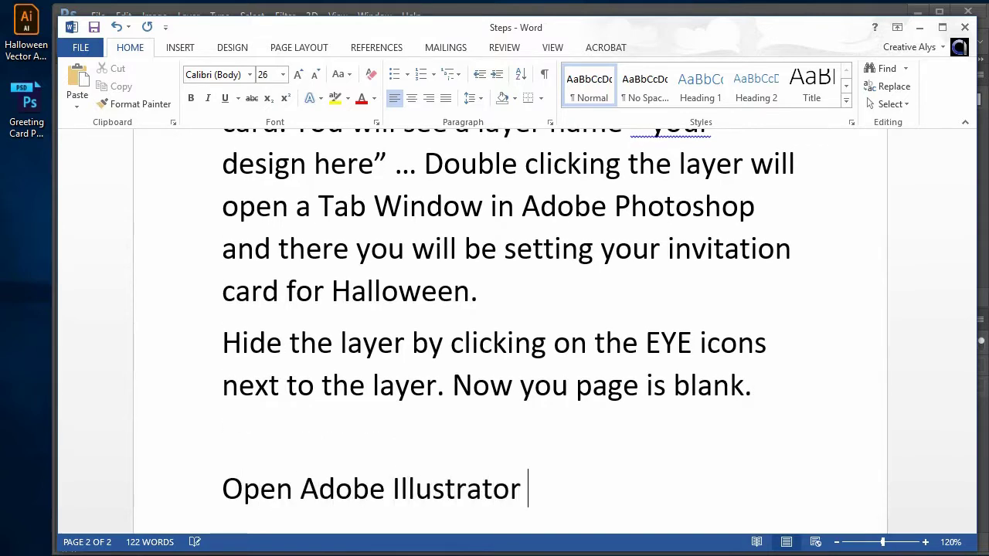
pyautogui.write('file with H')
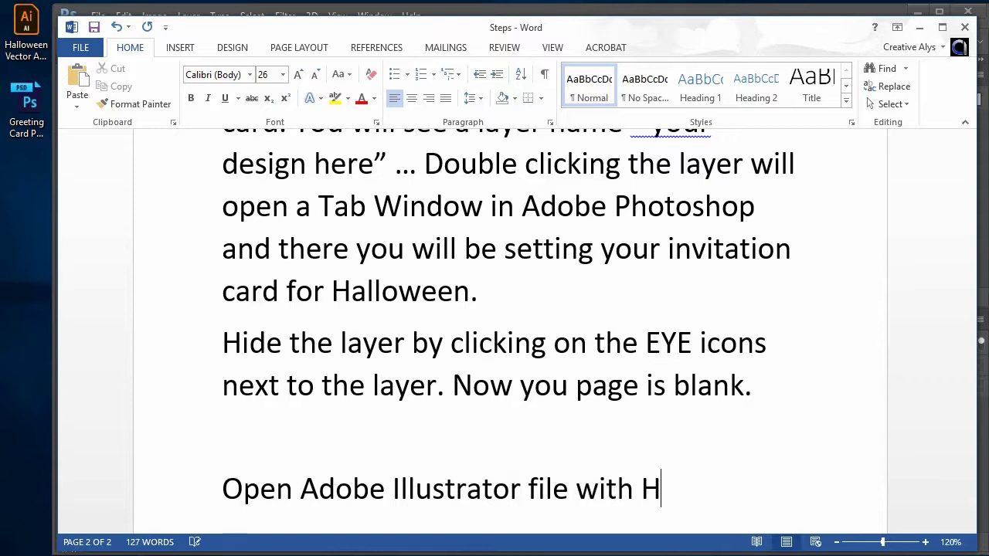
pyautogui.write('alloween A')
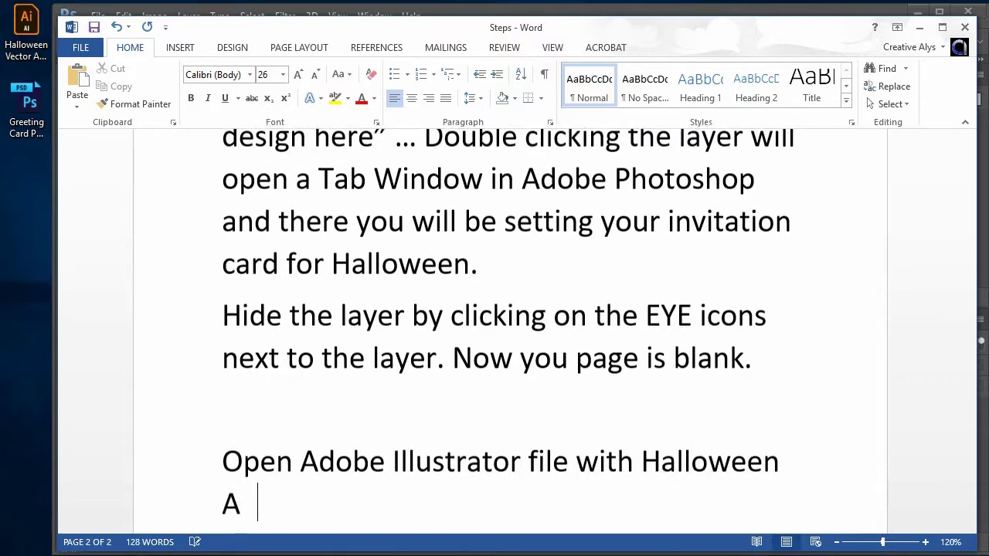
pyautogui.write('rtwork you desig')
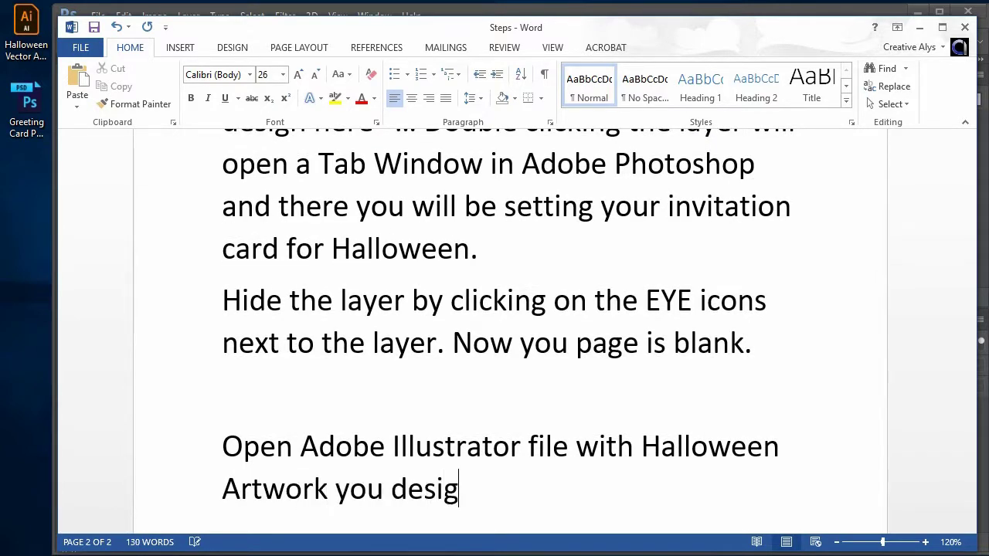
pyautogui.write('ned or ')
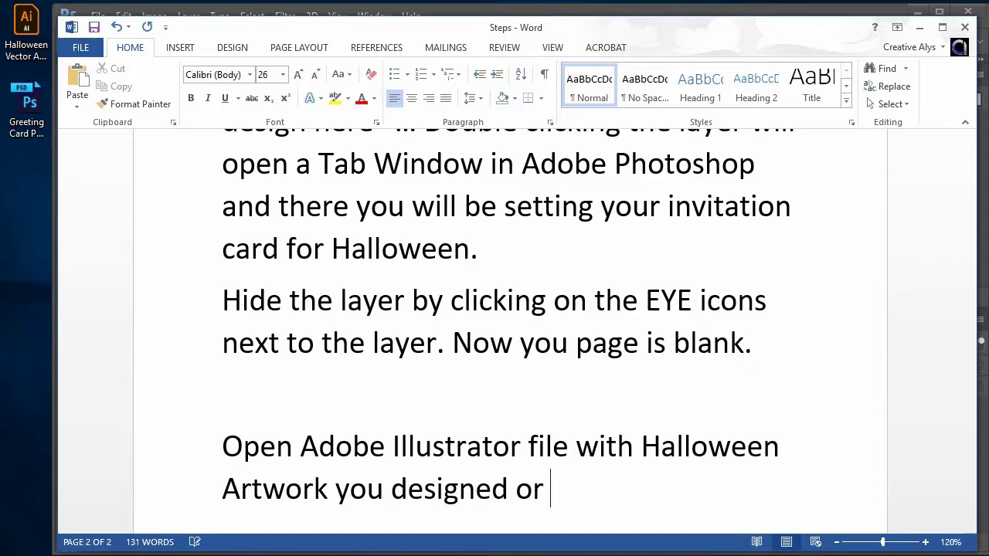
pyautogui.write('use this o')
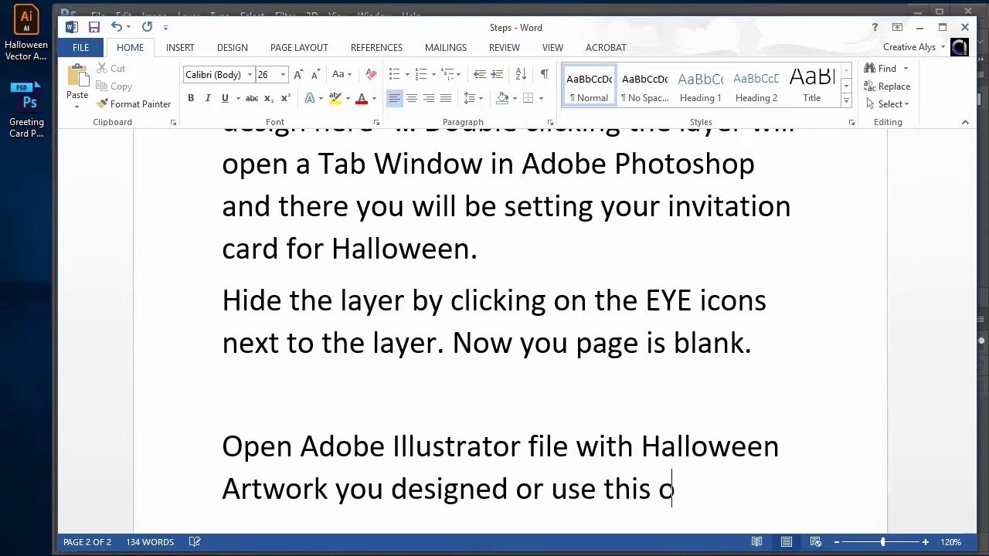
pyautogui.write('ne.')
pyautogui.scroll(-2, 736, 438)
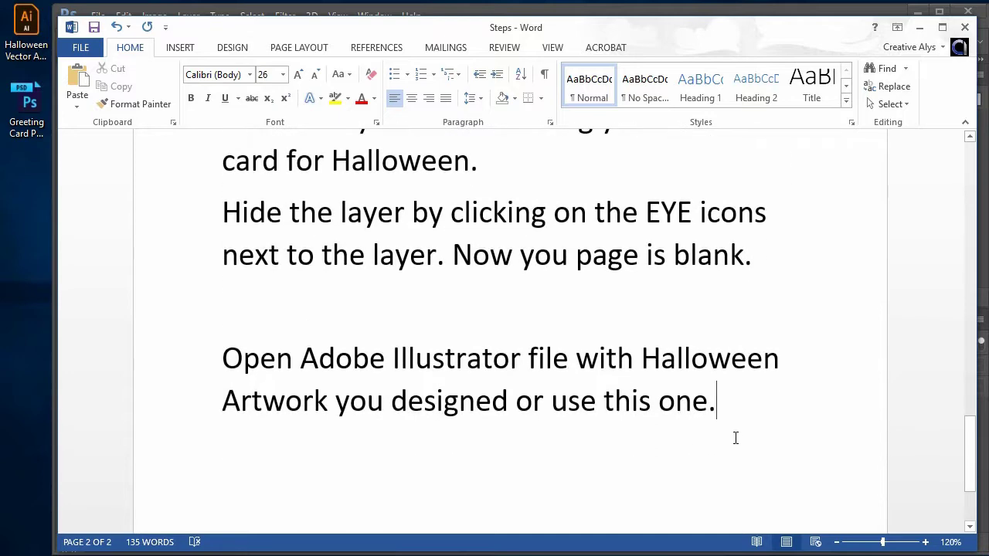
pyautogui.press('Return')
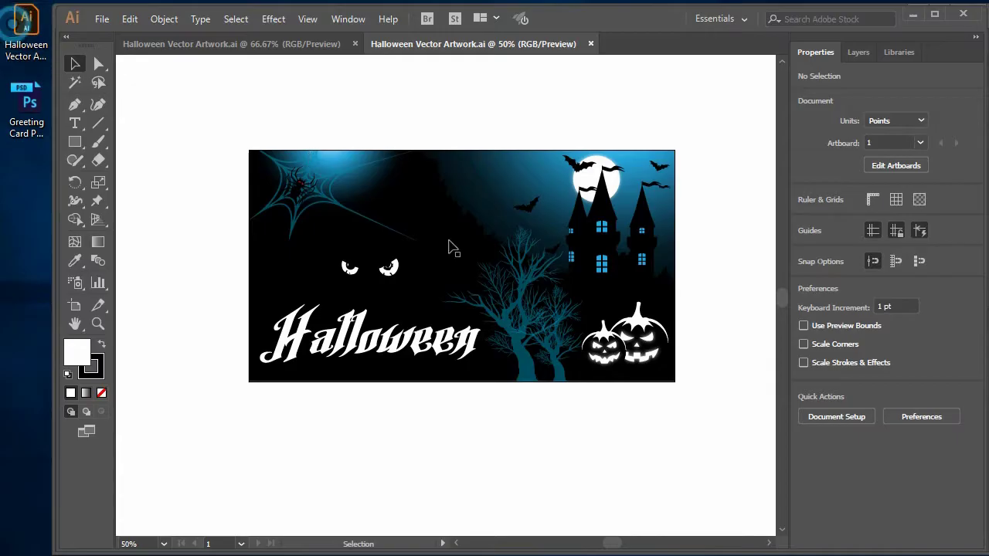
# Step: Pan the artwork, select the leaf garland and spider web, then clear the selection
pyautogui.moveTo(601, 431); pyautogui.dragTo(550, 416)
pyautogui.scroll(1, 375, 232)
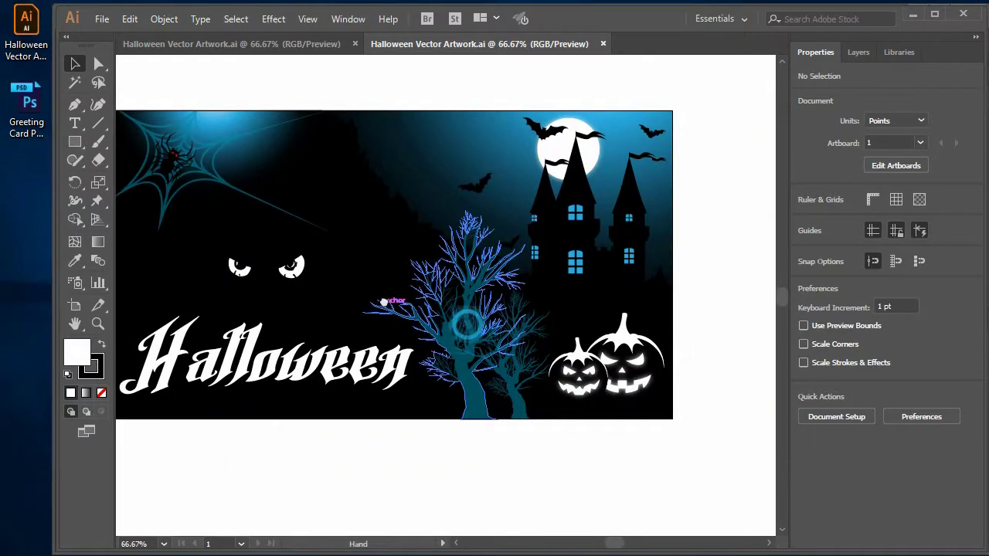
pyautogui.scroll(-1, 387, 298)
pyautogui.click(441, 195)
pyautogui.keyDown('shift'); pyautogui.click(338, 172); pyautogui.keyUp('shift')
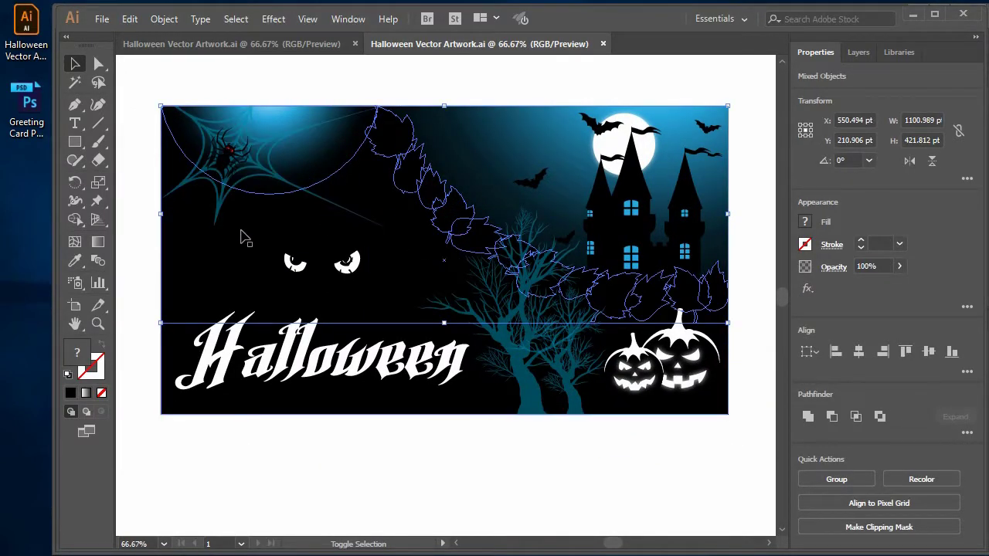
pyautogui.click(470, 466)
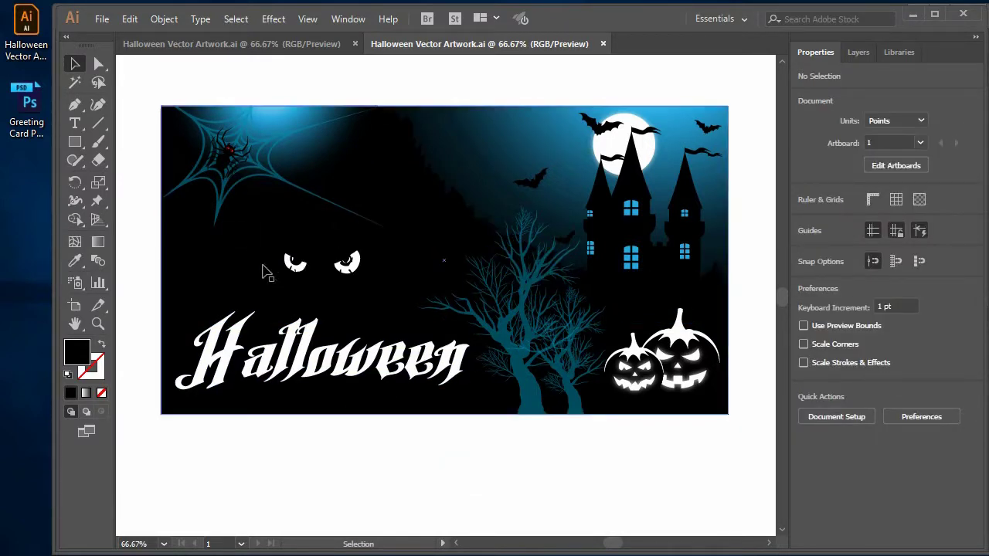
# Step: Select the dark blue background rectangle and copy it with Edit > Copy
pyautogui.click(255, 235)
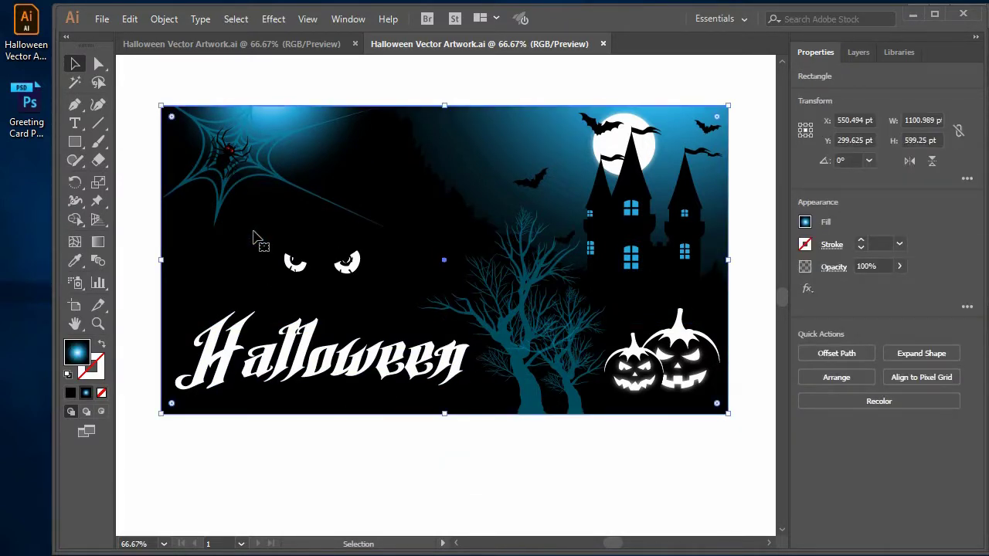
pyautogui.rightClick(253, 234)
pyautogui.click(241, 245)
pyautogui.click(131, 20)
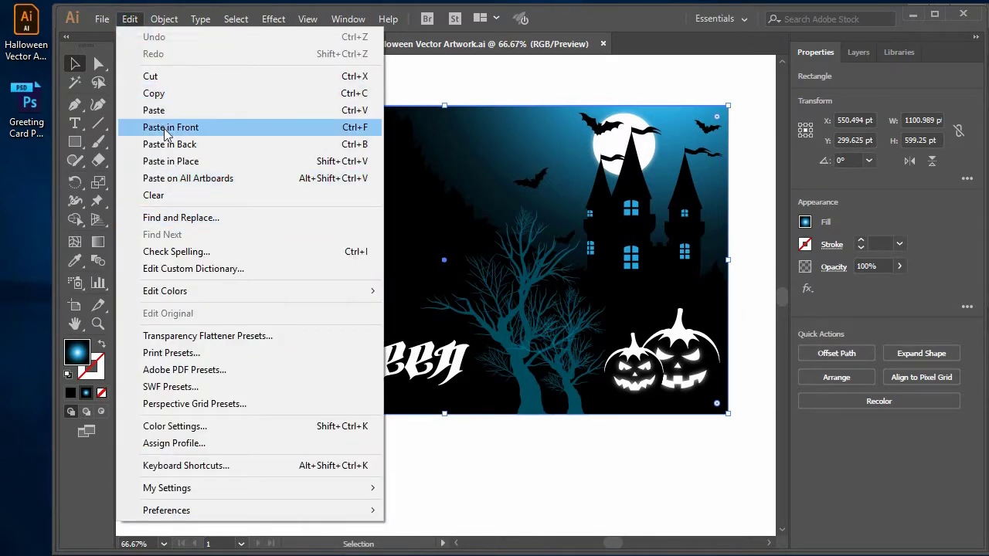
pyautogui.click(160, 98)
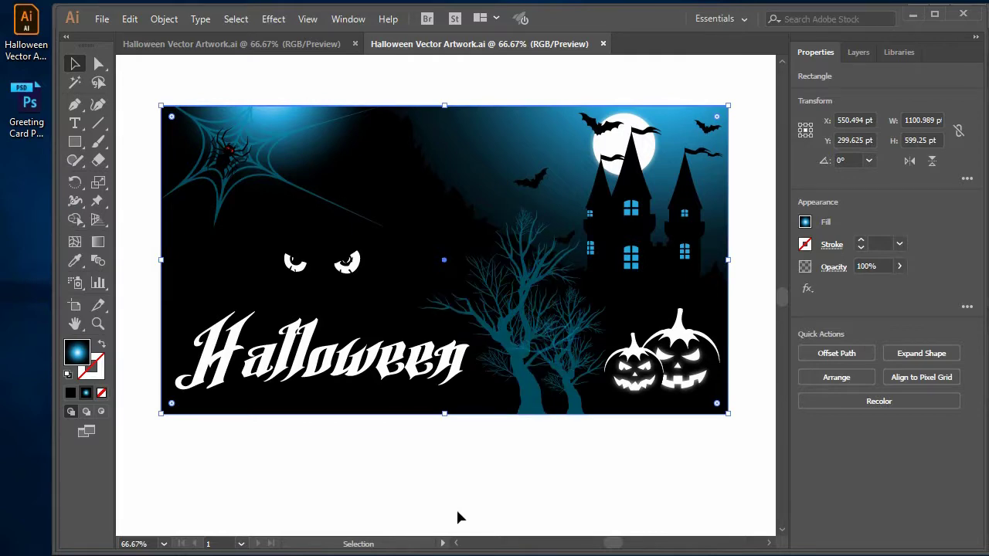
pyautogui.hotkey('alt', 'Tab')
# Step: Write the step on selecting the background with Selection tool V, copying it, and pasting into Photoshop
pyautogui.write('Selec t')
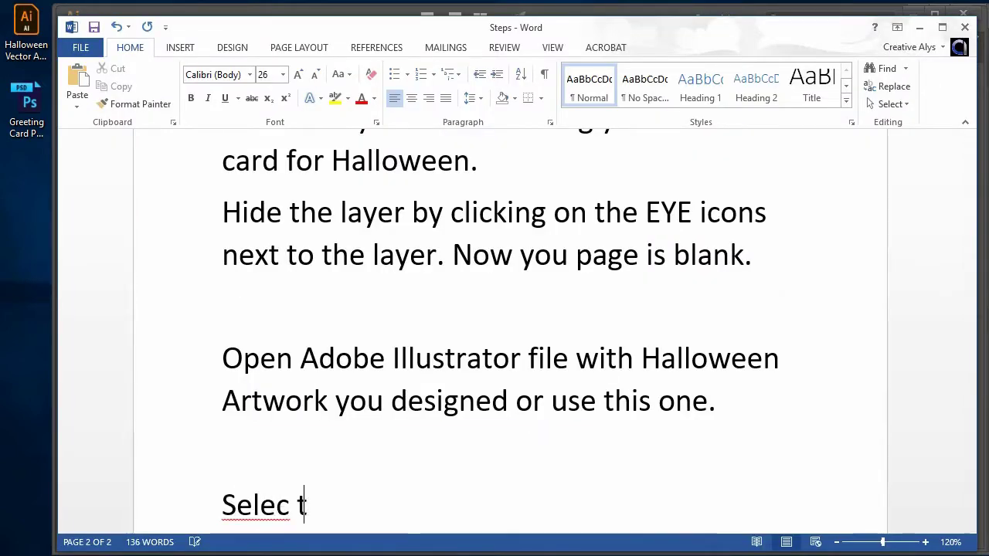
pyautogui.press('BackSpace')
pyautogui.press('BackSpace')
pyautogui.write('t the backg')
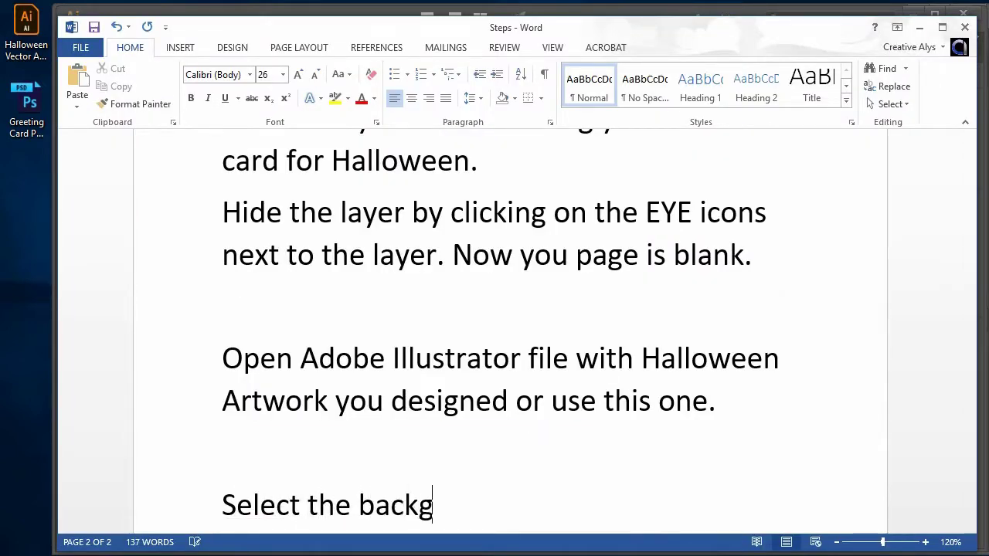
pyautogui.write('roundusing')
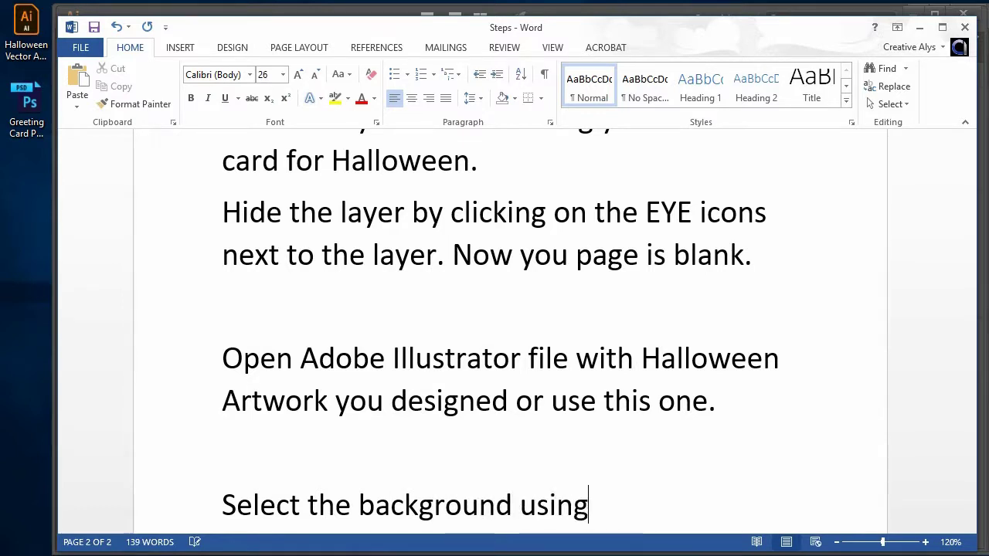
pyautogui.write(' selec')
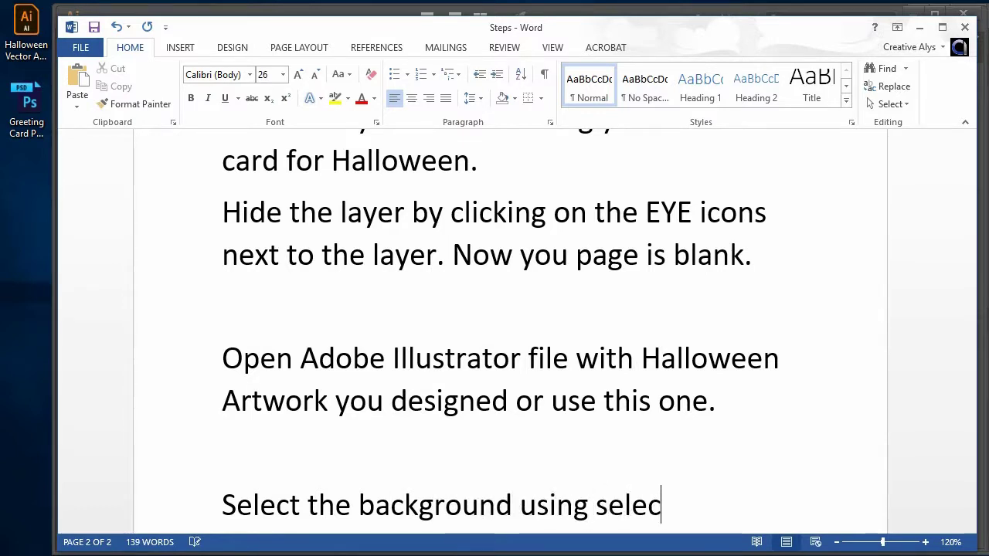
pyautogui.write('tion tool V')
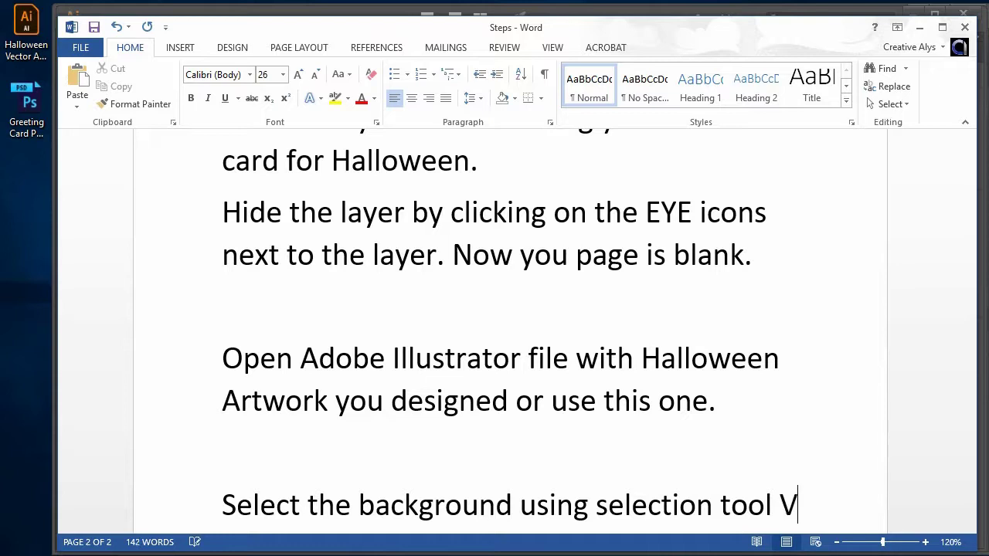
pyautogui.write(', click o')
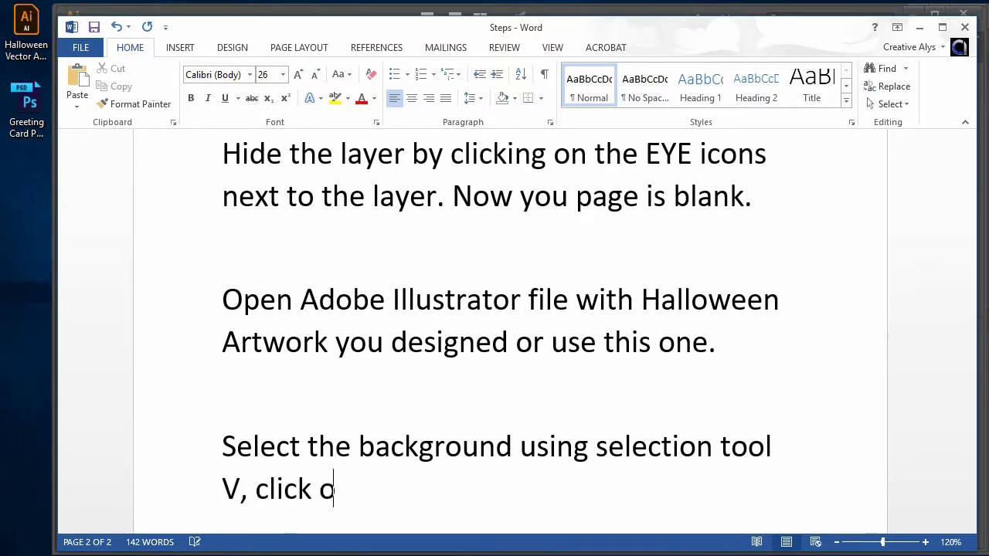
pyautogui.write('n Edit ?C')
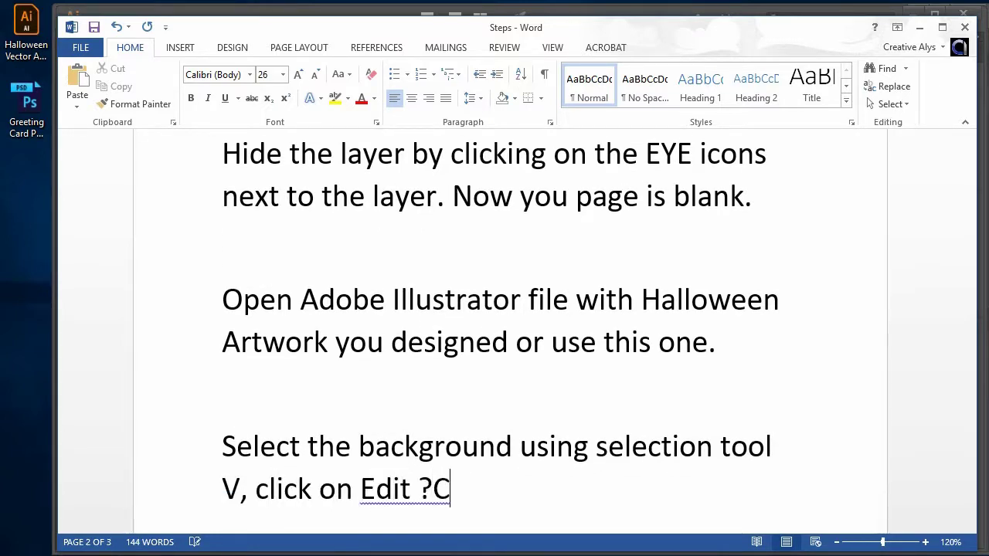
pyautogui.press('BackSpace')
pyautogui.press('BackSpace')
pyautogui.write('> Copy of')
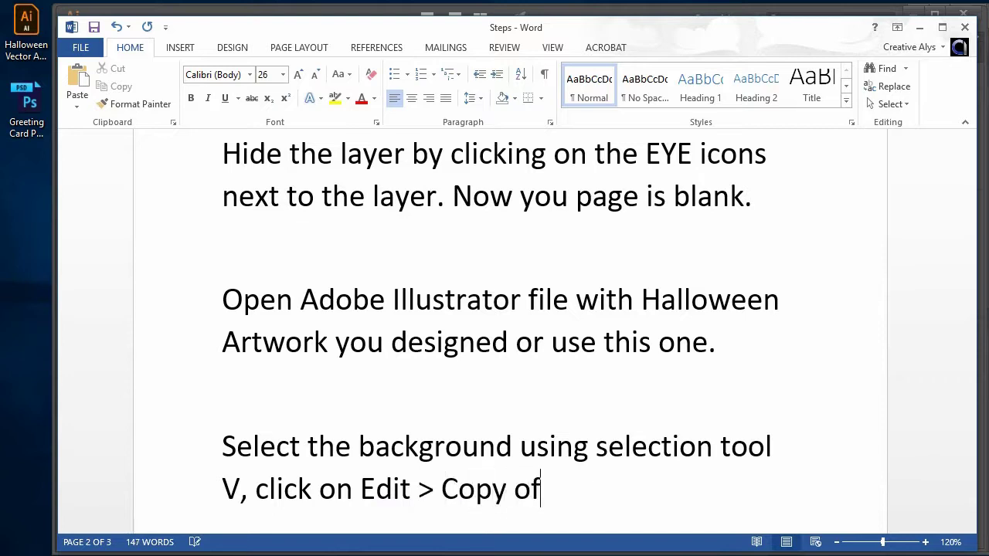
pyautogui.write(' Ctrl+C t')
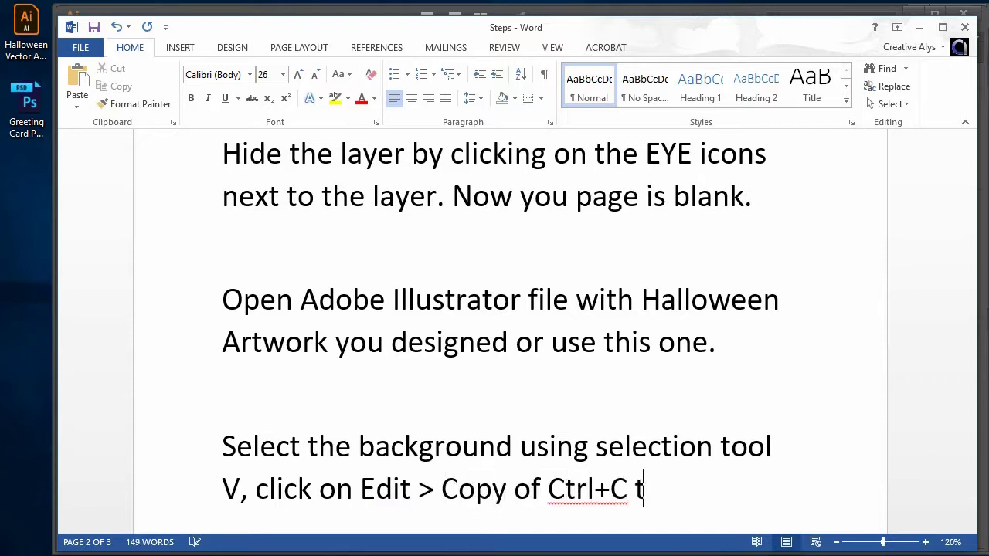
pyautogui.press('BackSpace')
pyautogui.write('for copy')
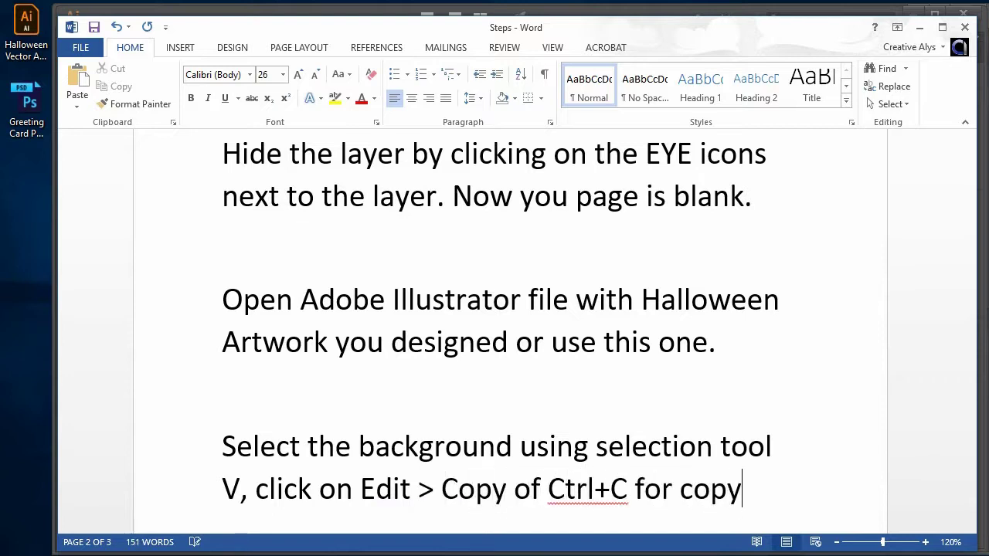
pyautogui.write(' and page')
pyautogui.press('BackSpace')
pyautogui.press('BackSpace')
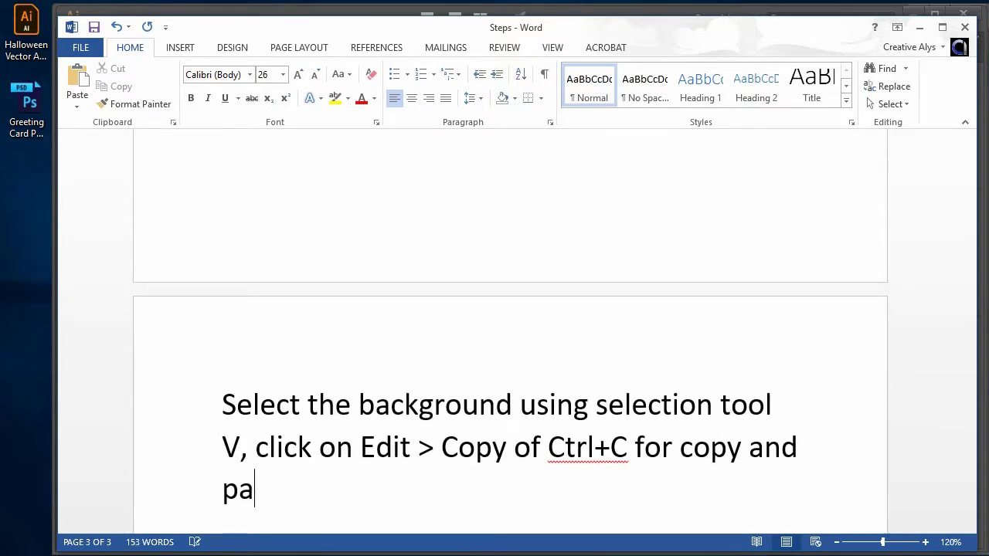
pyautogui.write('ste in Ad')
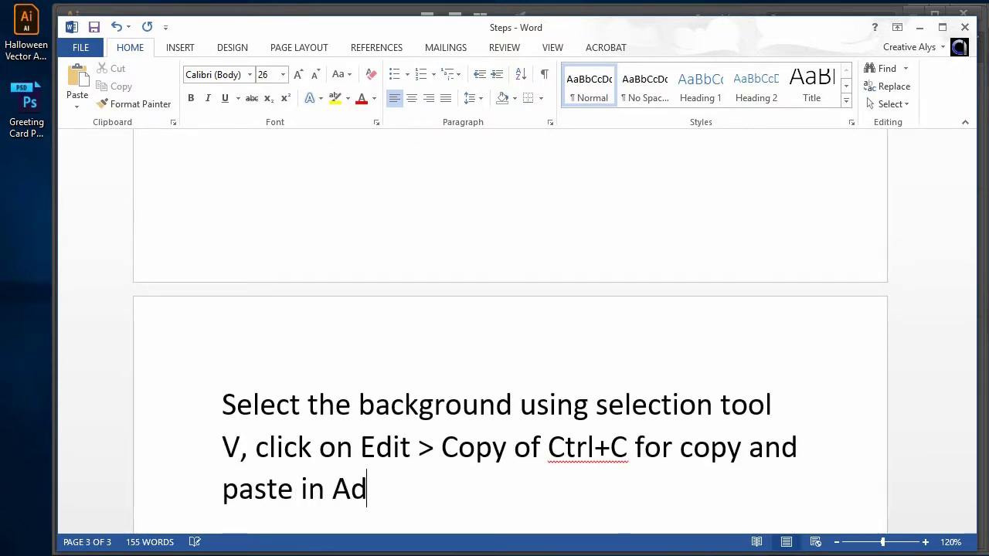
pyautogui.write('obe PHotoshop')
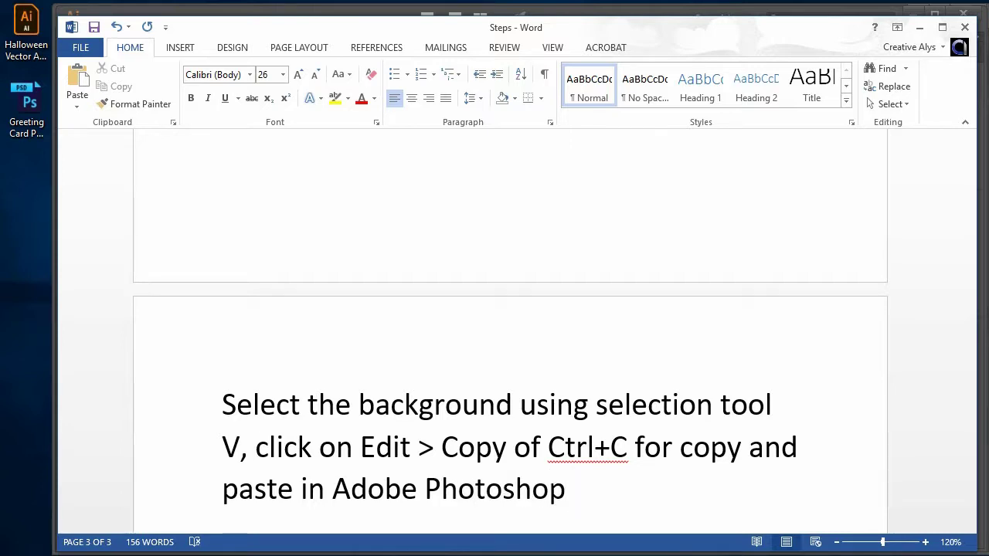
pyautogui.write(' lank window')
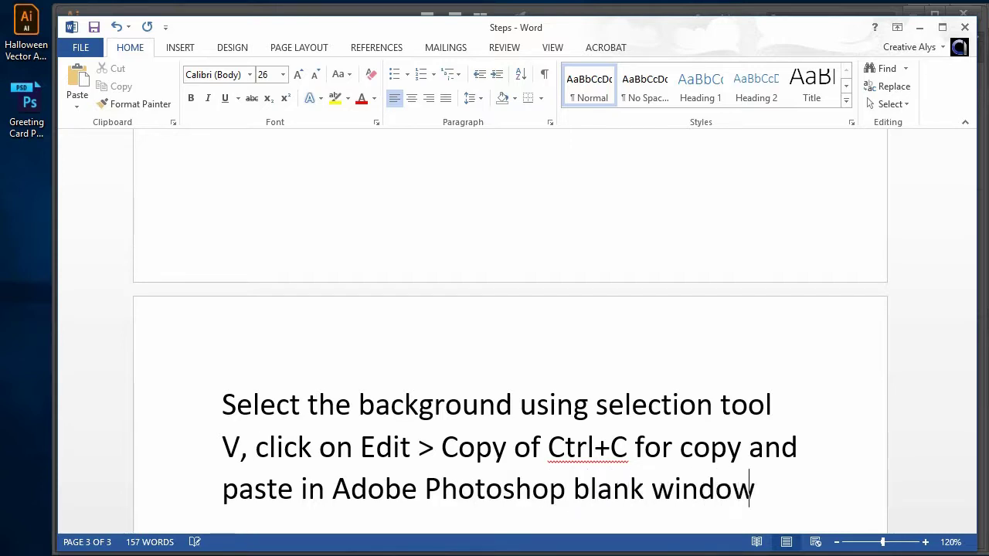
pyautogui.write('sing ')
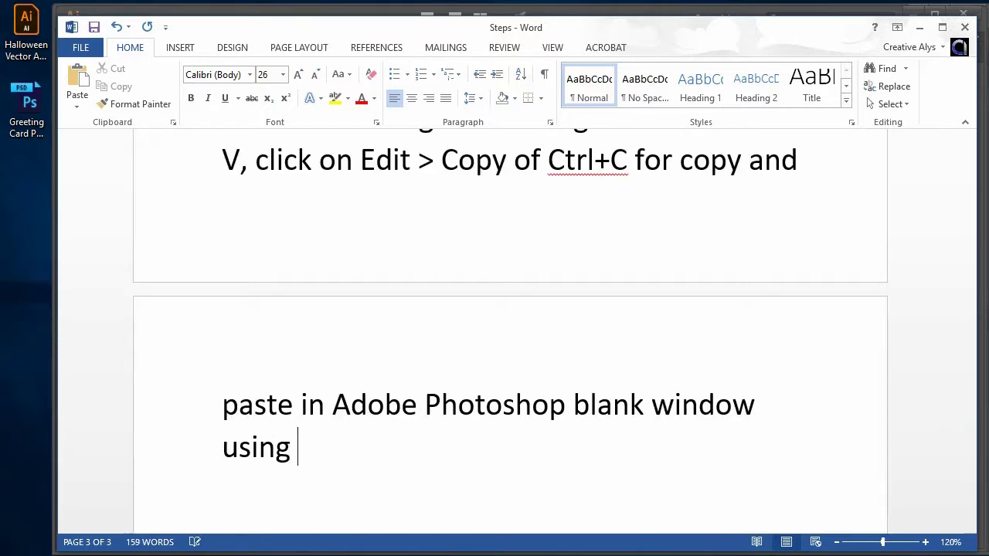
pyautogui.write('Ct')
pyautogui.write('rl+V or')
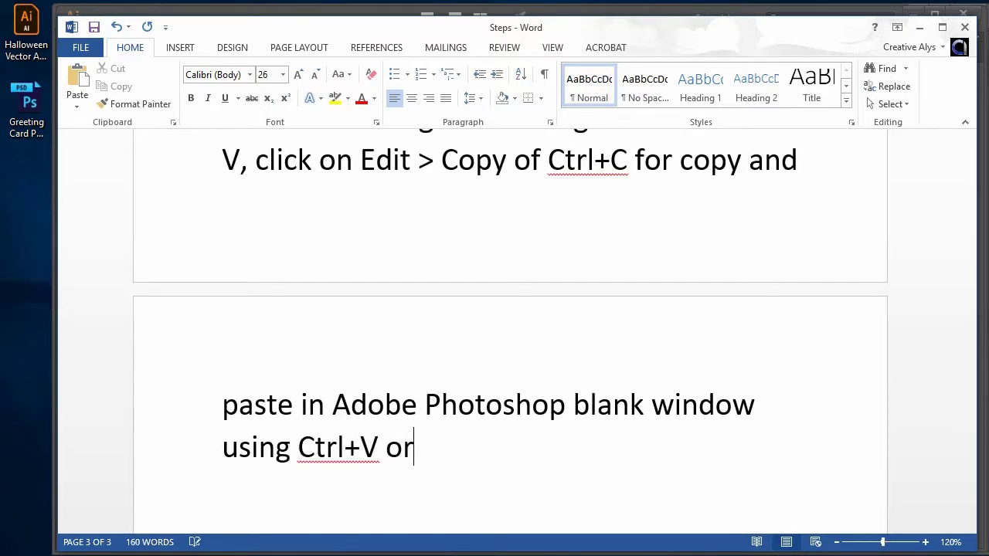
pyautogui.write(' Edi')
pyautogui.write('t > Paste')
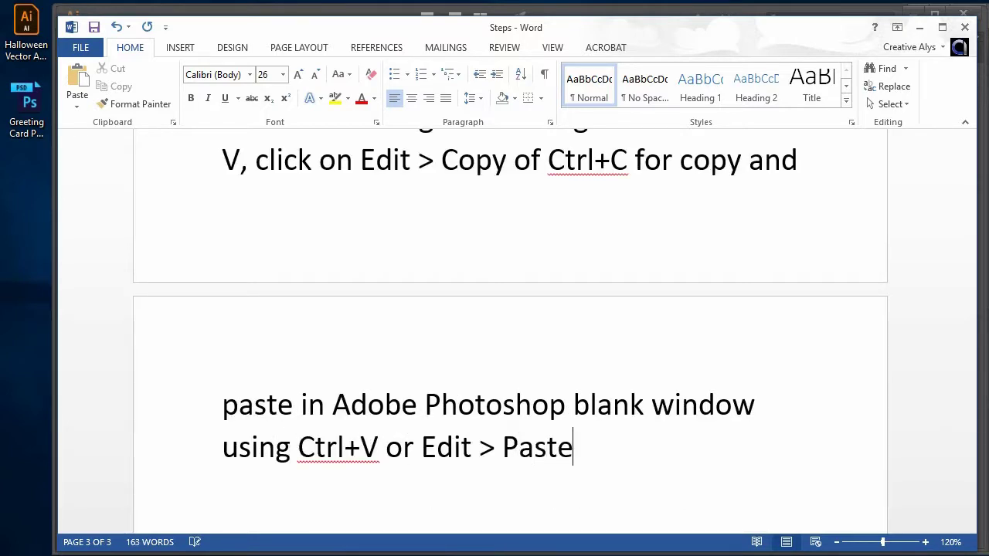
pyautogui.write(' Lets')
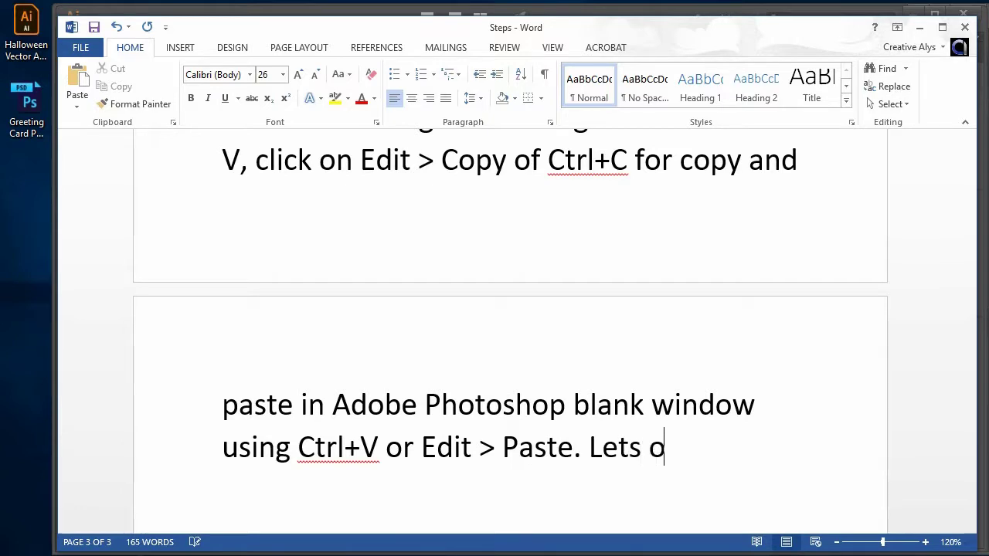
pyautogui.write(' o')
pyautogui.press('BackSpace')
pyautogui.press('BackSpace')
pyautogui.write('o it....')
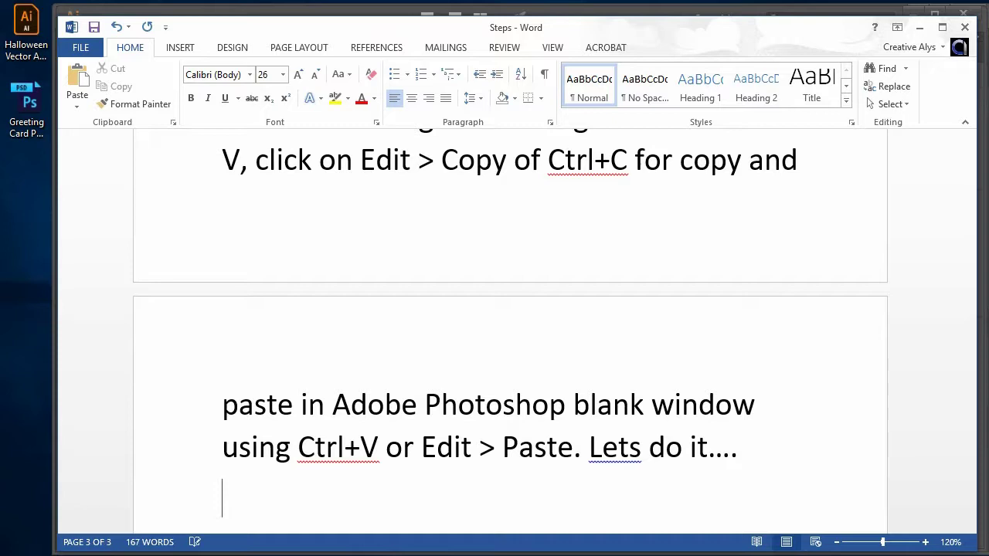
pyautogui.press('Return')
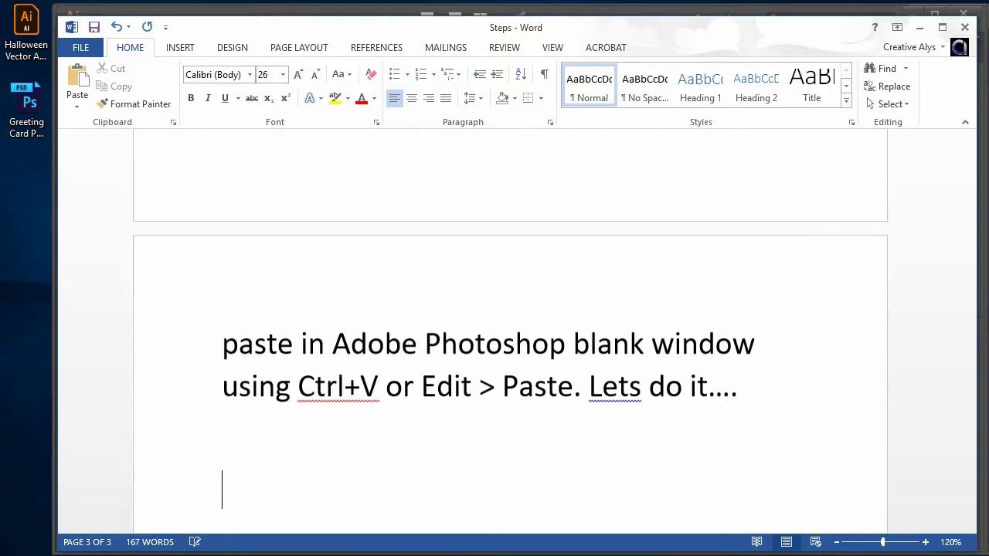
pyautogui.scroll(-2, 587, 428)
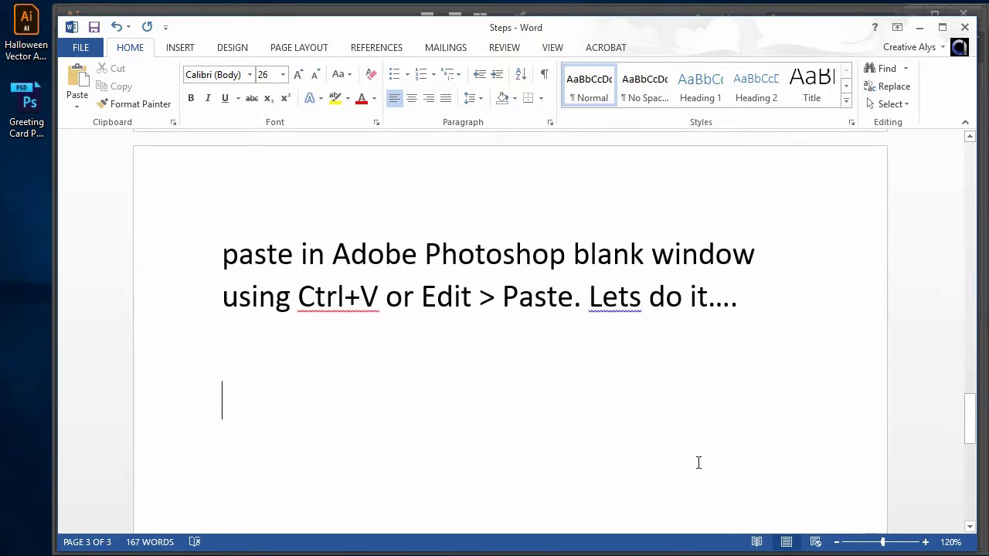
# Step: Paste the copied gradient into the blank Photoshop canvas as a Smart Object via Edit > Paste
pyautogui.hotkey('alt', 'Tab')
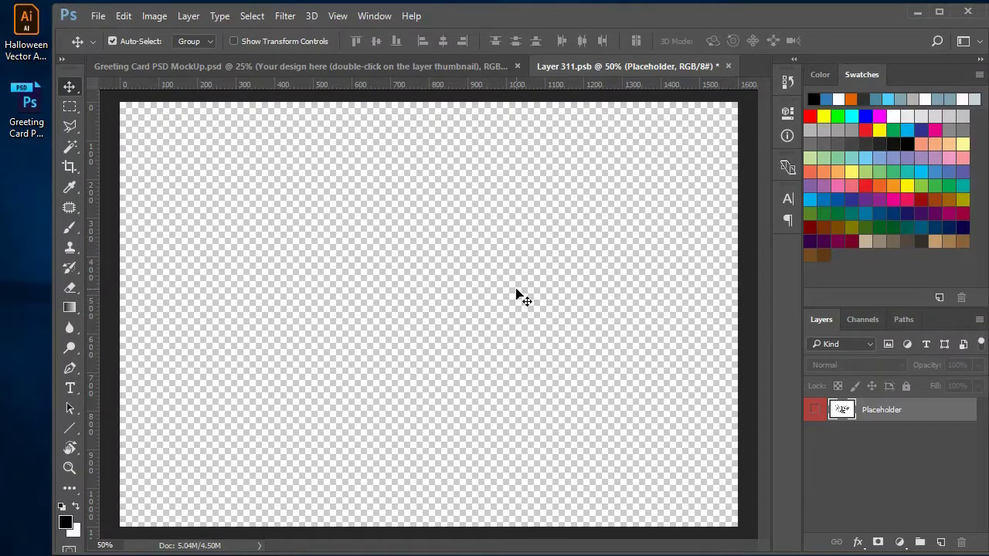
pyautogui.click(123, 17)
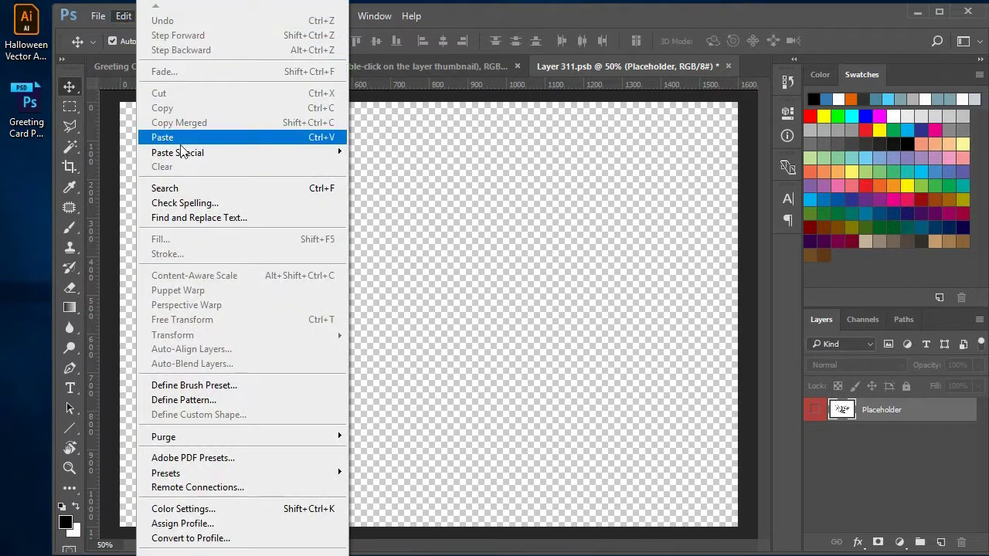
pyautogui.click(172, 144)
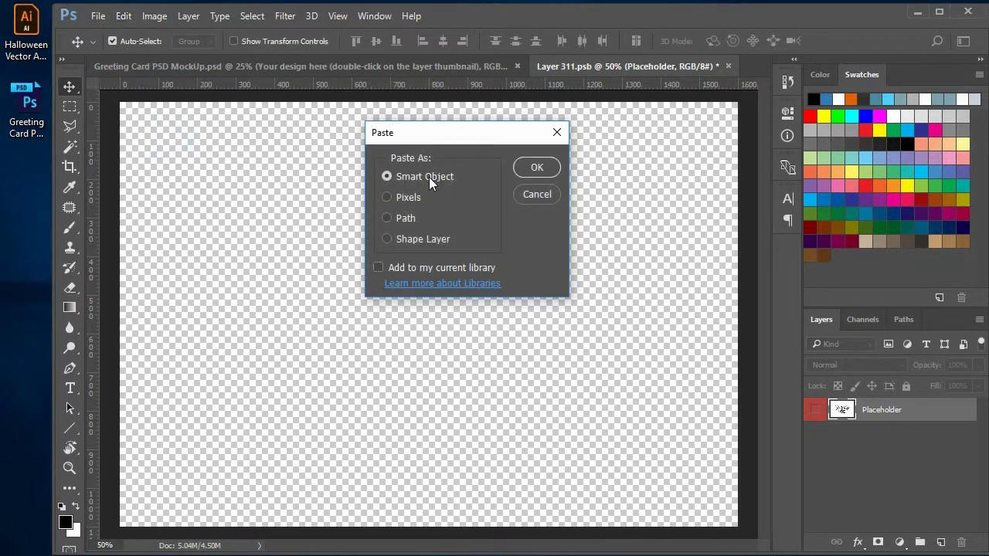
pyautogui.click(521, 169)
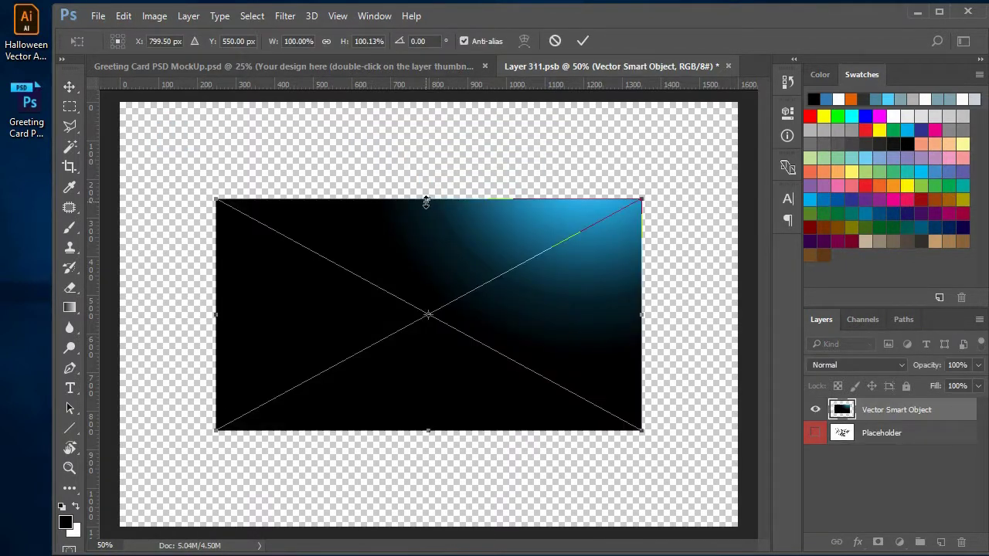
# Step: Enlarge the pasted gradient out to all four canvas edges and commit the transform
pyautogui.moveTo(642, 432); pyautogui.dragTo(730, 506)
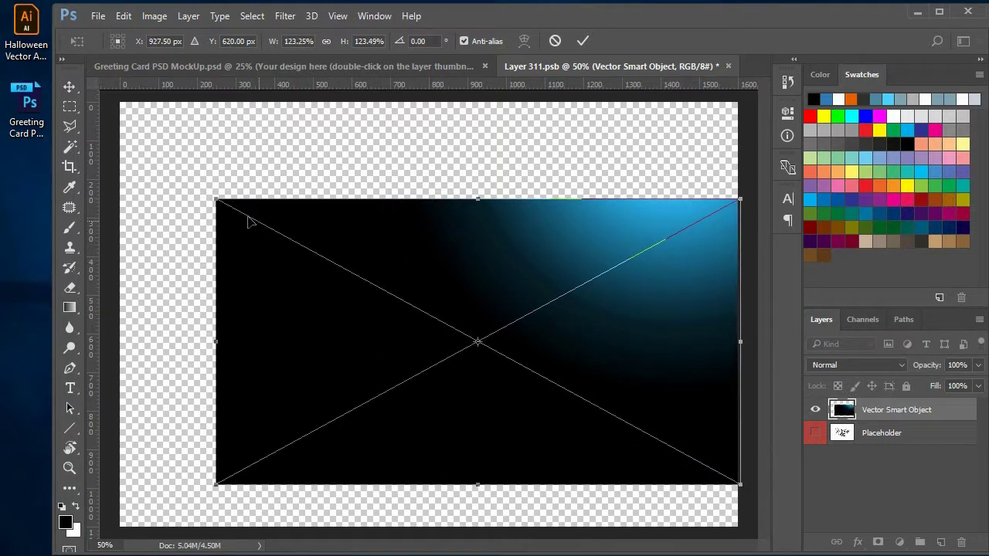
pyautogui.moveTo(210, 198); pyautogui.dragTo(129, 114)
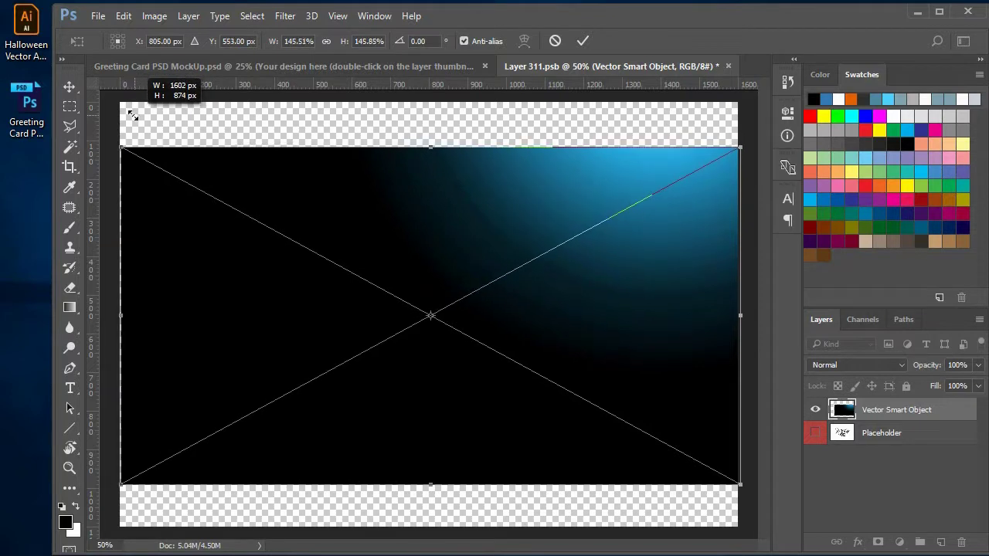
pyautogui.moveTo(428, 144); pyautogui.dragTo(429, 102)
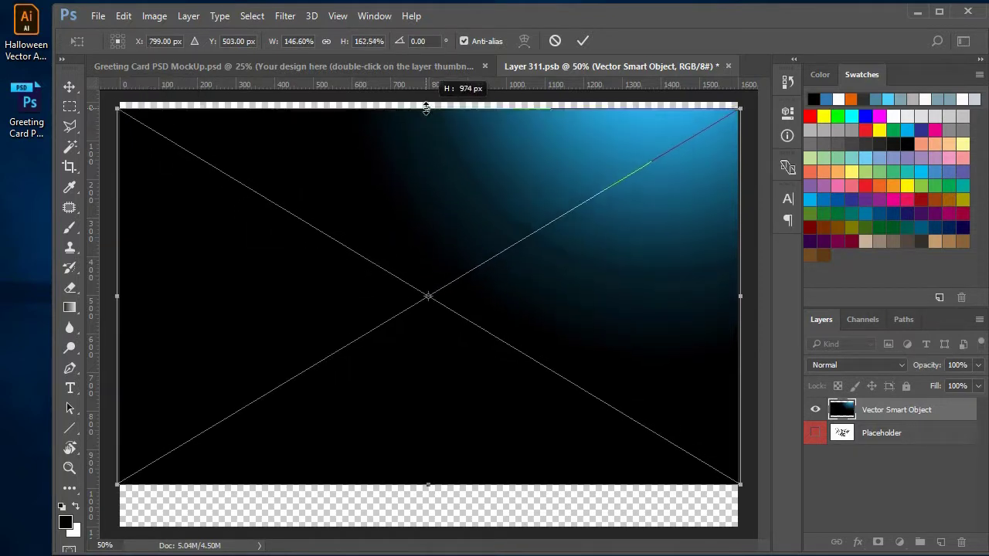
pyautogui.moveTo(429, 490); pyautogui.dragTo(465, 530)
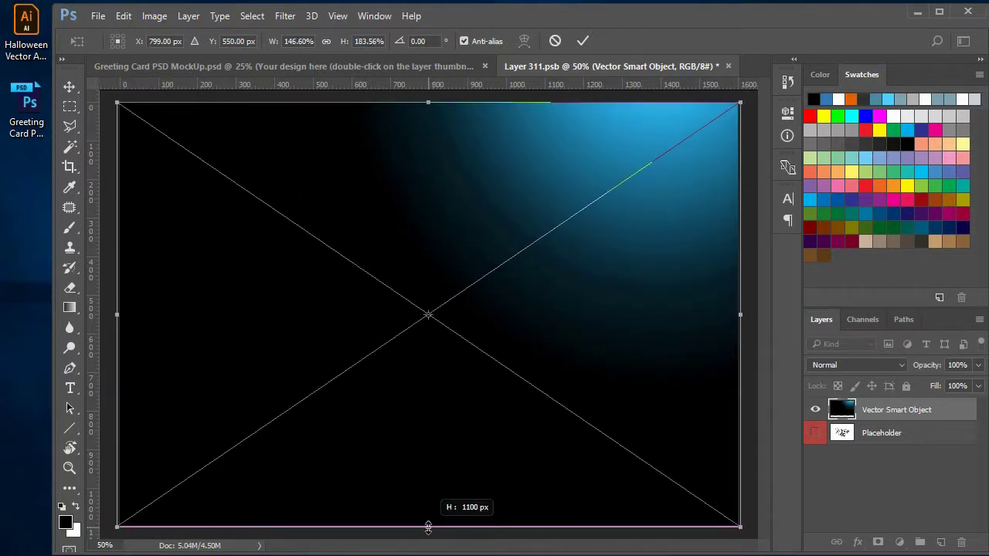
pyautogui.press('Return')
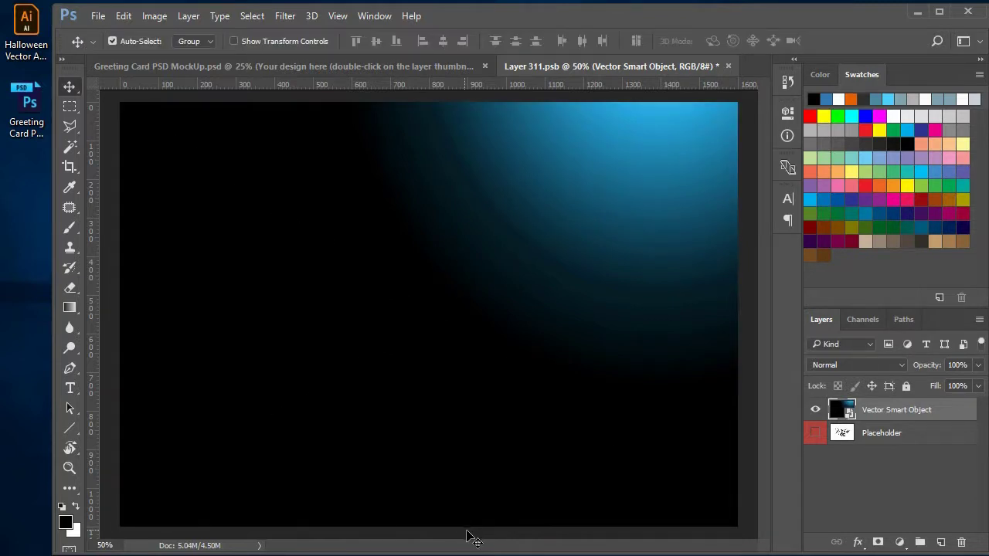
# Step: Add 'Resize the object.' and a sentence on copying Illustrator Halloween Artwork objects into Photoshop
pyautogui.write('R')
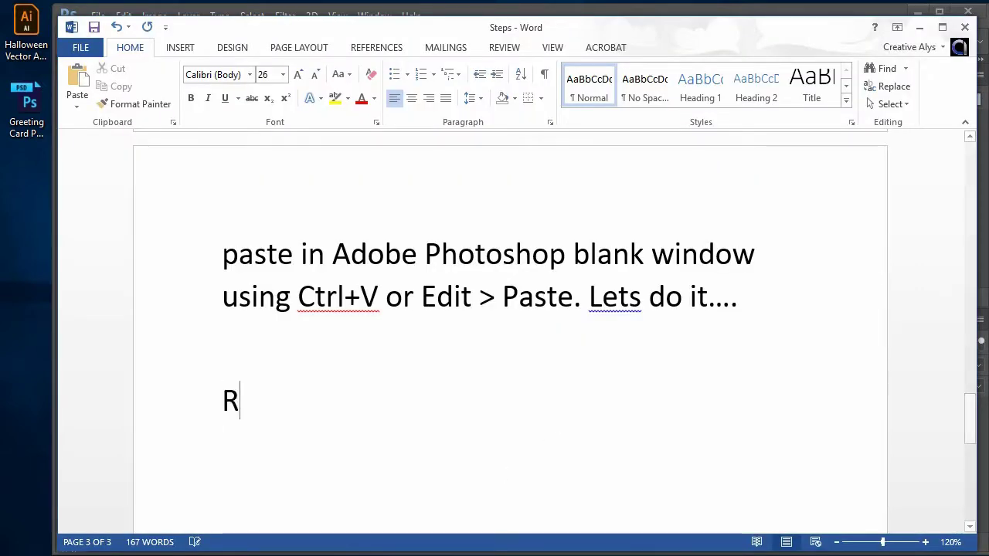
pyautogui.write('esize the layer')
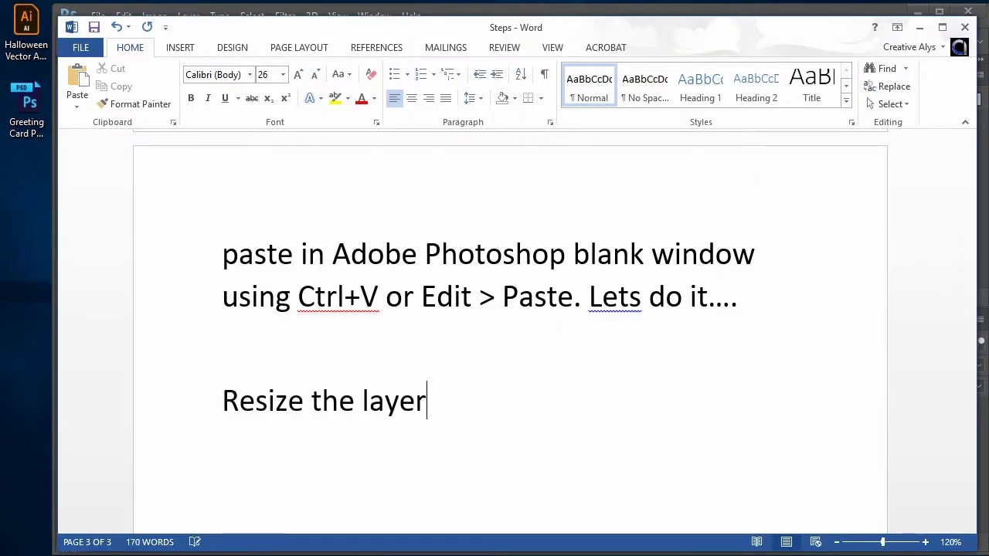
pyautogui.press('BackSpace')
pyautogui.press('BackSpace')
pyautogui.press('BackSpace')
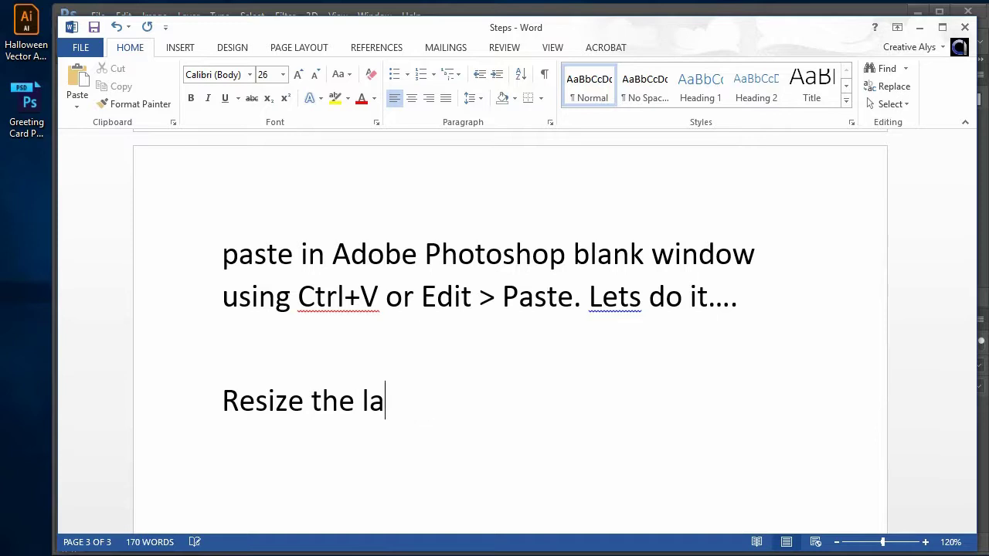
pyautogui.press('BackSpace')
pyautogui.press('BackSpace')
pyautogui.write('object.')
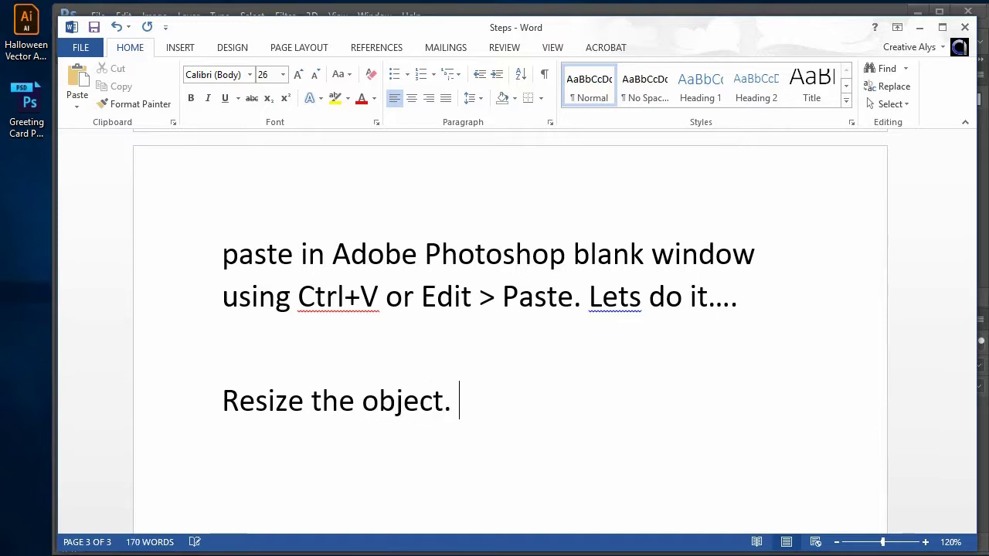
pyautogui.write('Now ')
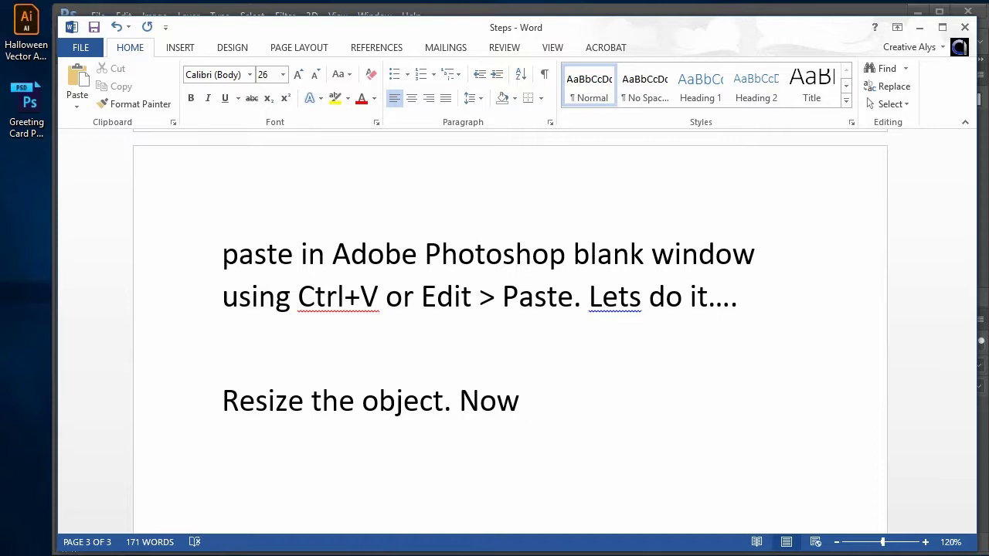
pyautogui.write('using the same')
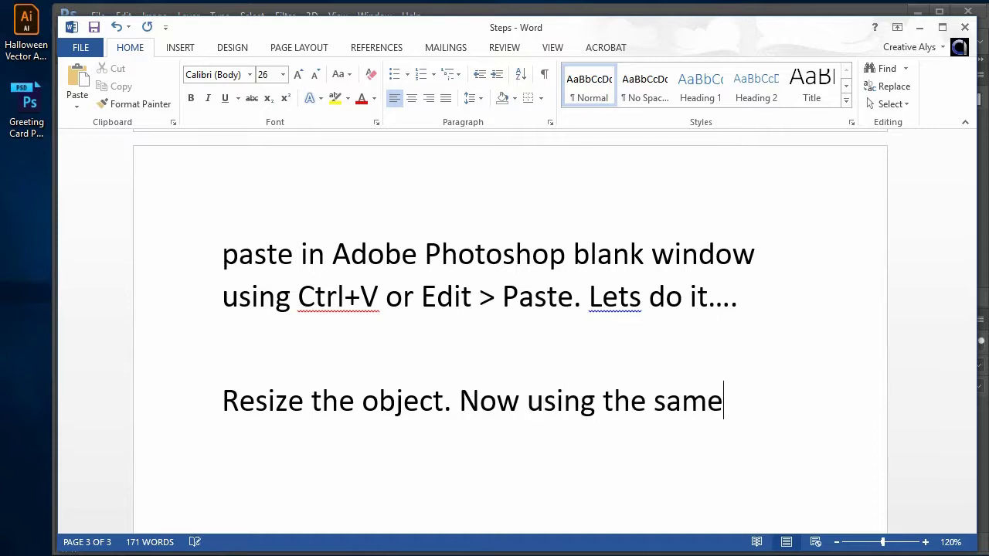
pyautogui.write(' prov')
pyautogui.press('BackSpace')
pyautogui.write('cess')
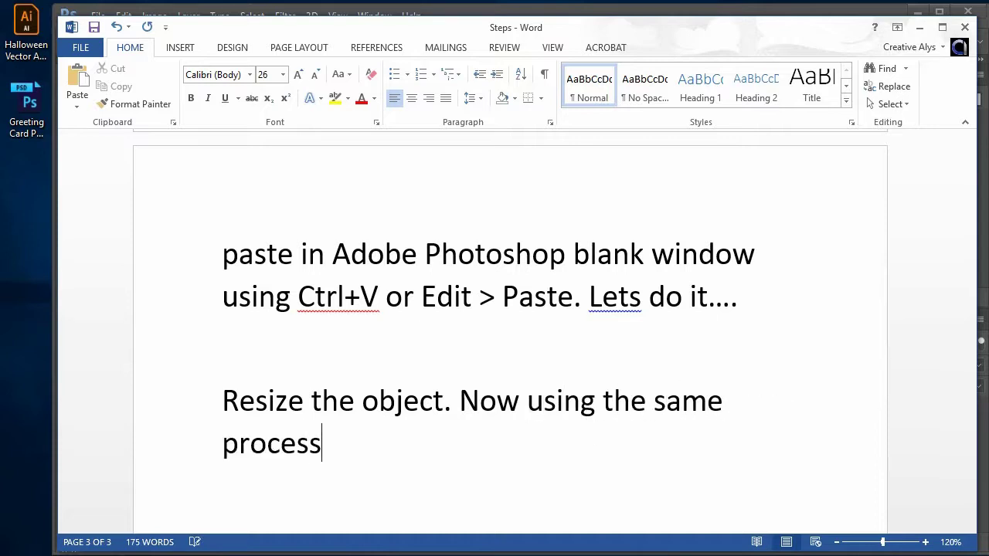
pyautogui.write(', start ')
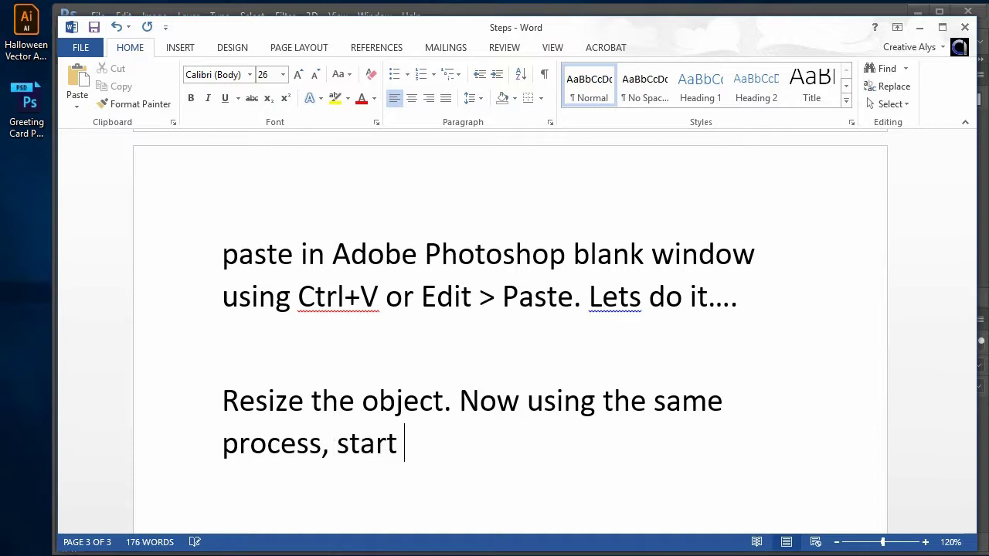
pyautogui.write('selecting a')
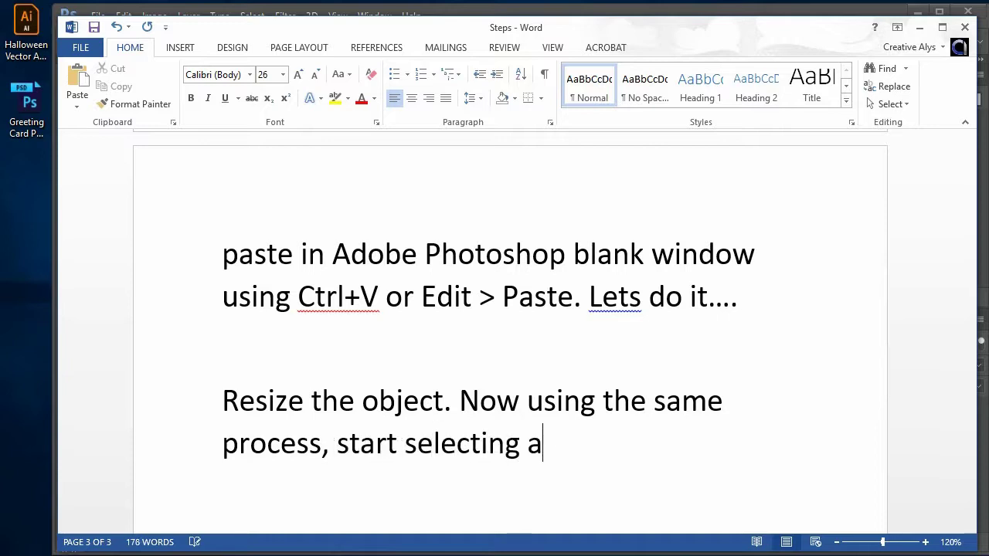
pyautogui.write('nd c')
pyautogui.write('copy')
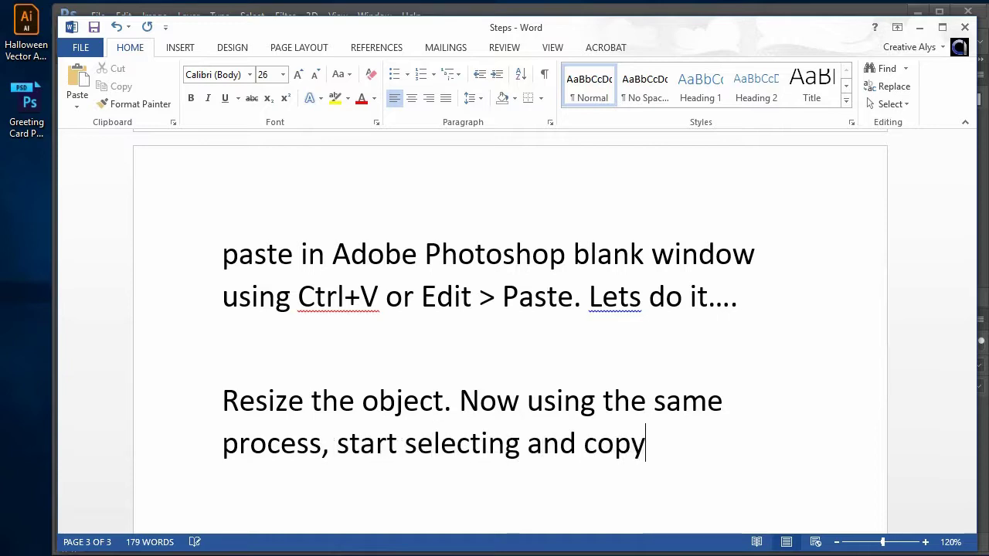
pyautogui.write('ing the objects fr')
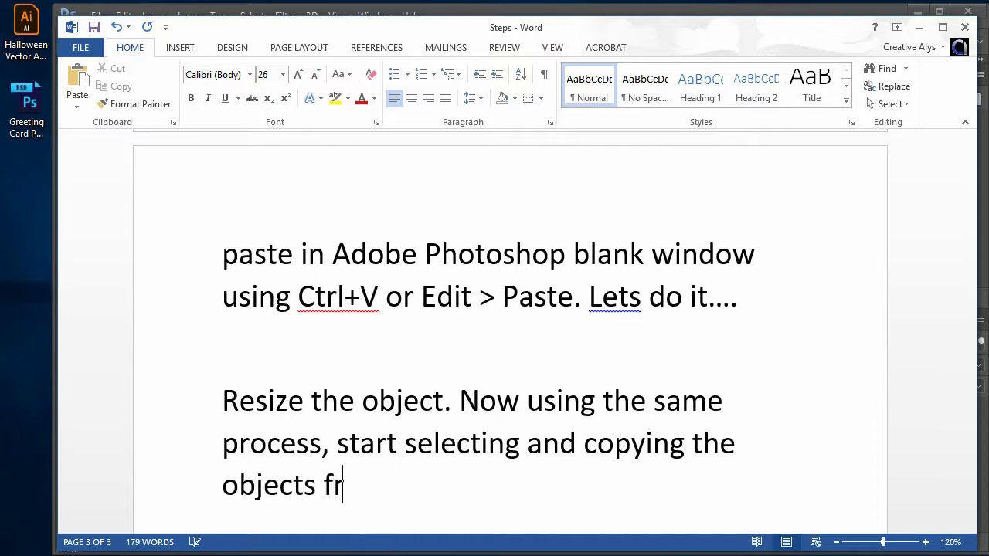
pyautogui.write('omAdobe P')
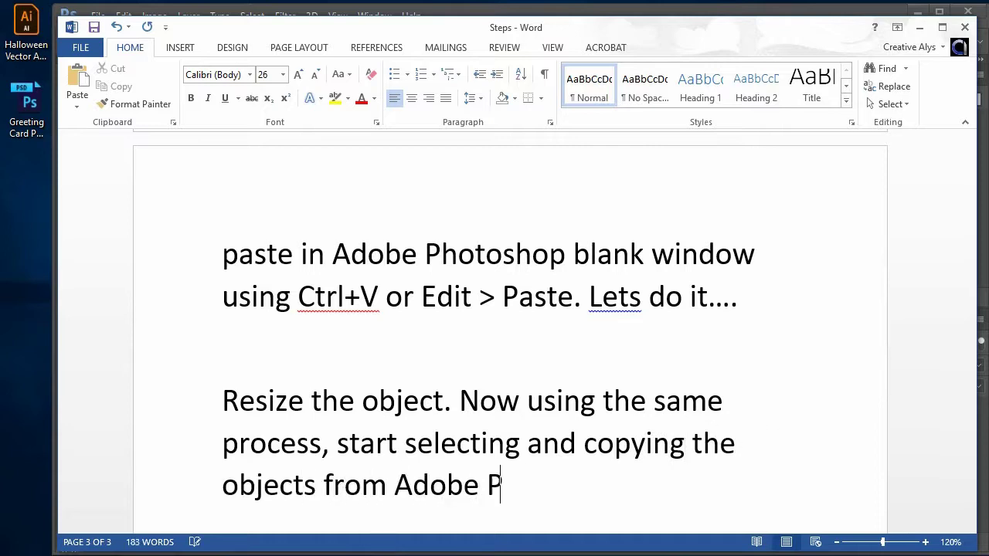
pyautogui.press('BackSpace')
pyautogui.write('Illustrat')
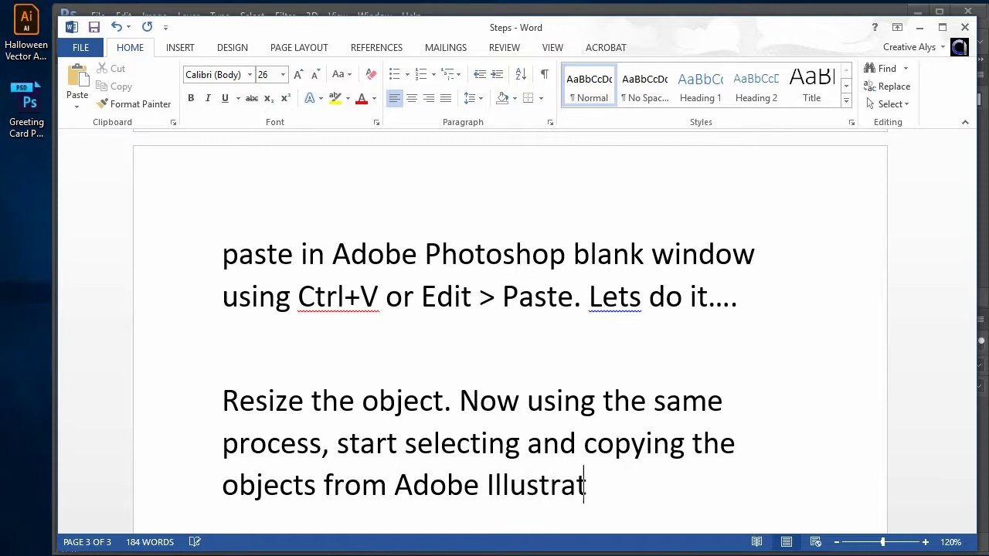
pyautogui.write('or Halloween A')
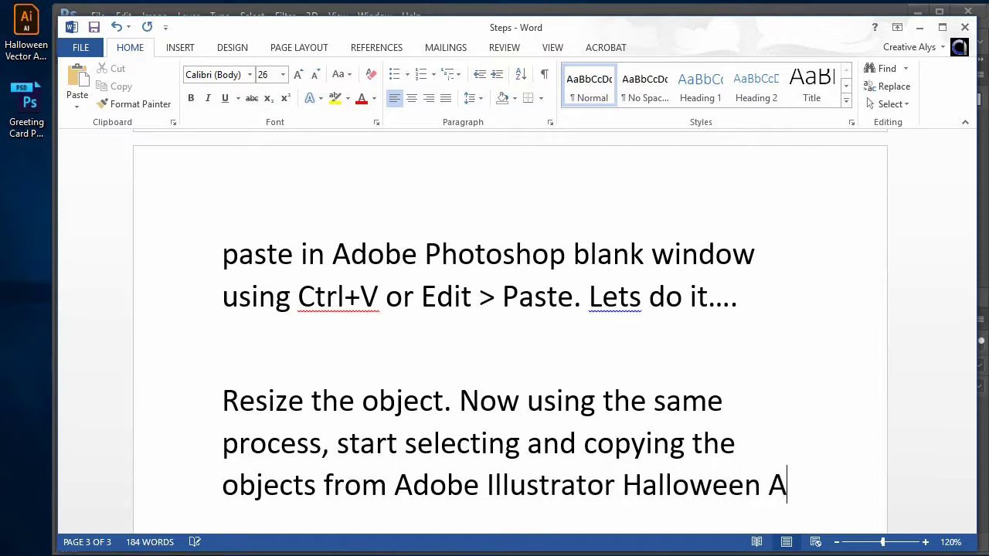
pyautogui.write('rtwork ')
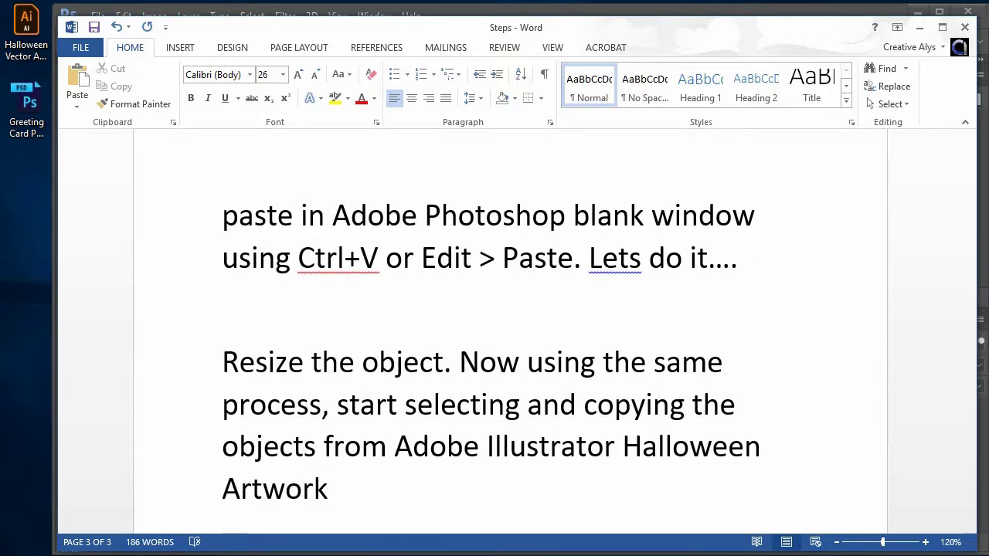
pyautogui.write('and')
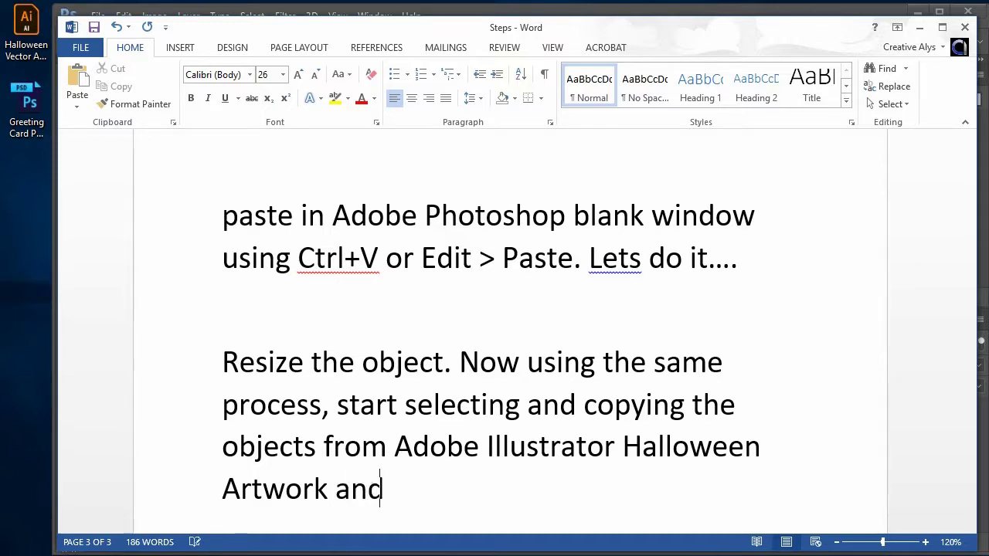
pyautogui.write(' pasting in ')
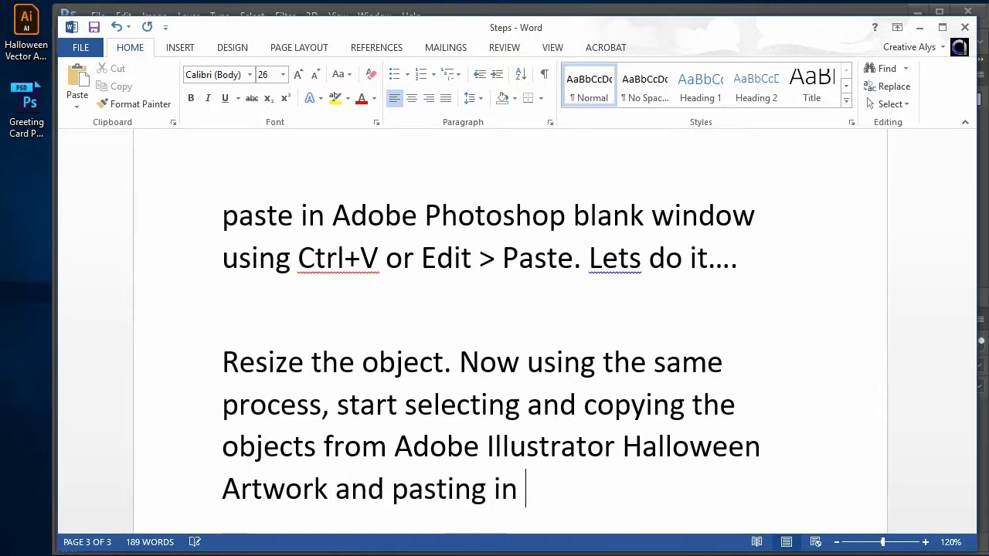
pyautogui.write('Adobe Photoshop')
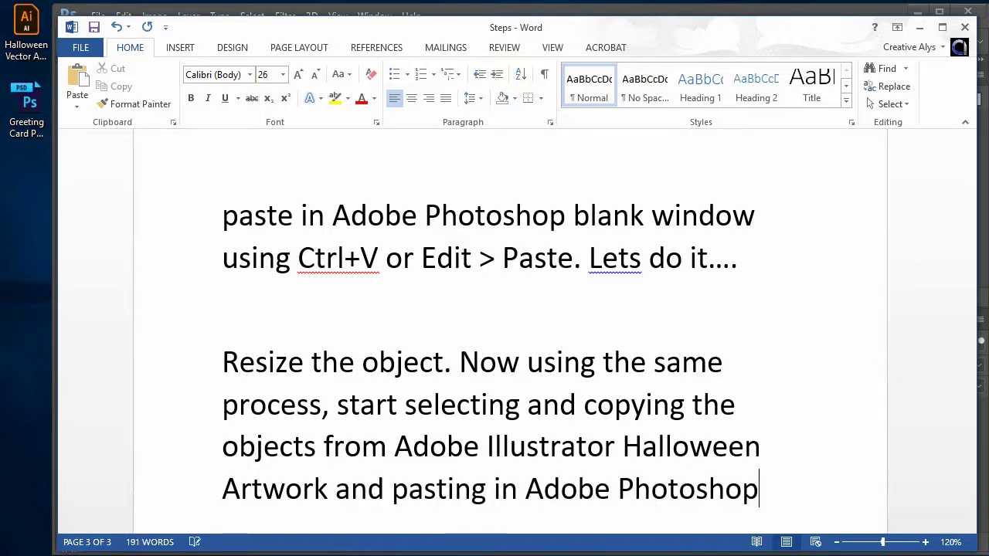
pyautogui.write(' and p')
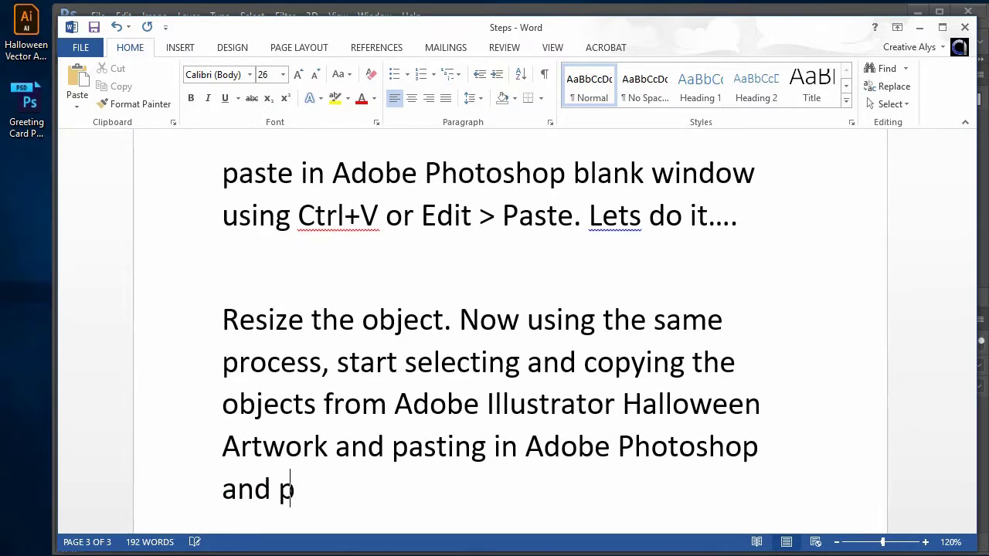
pyautogui.write('lacing them in ')
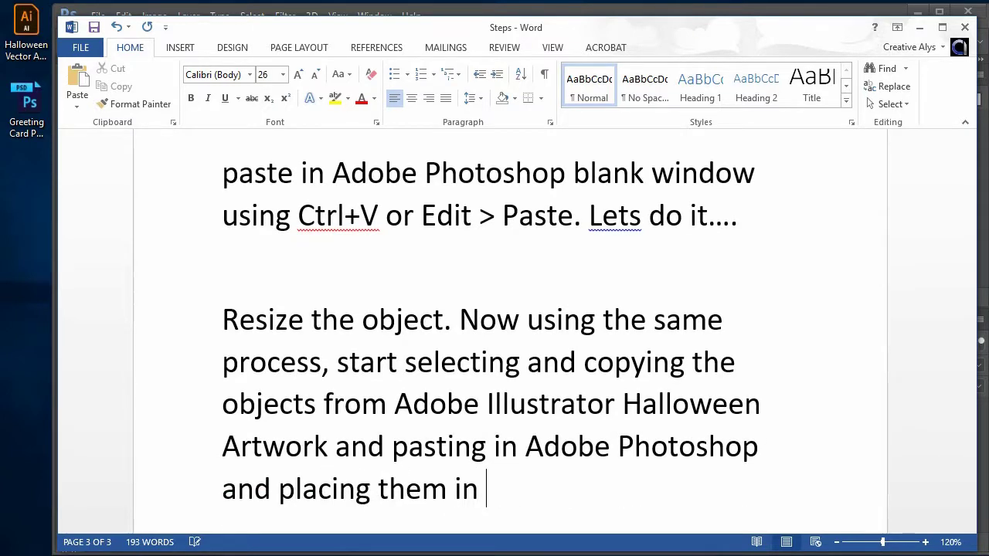
pyautogui.write('nice style')
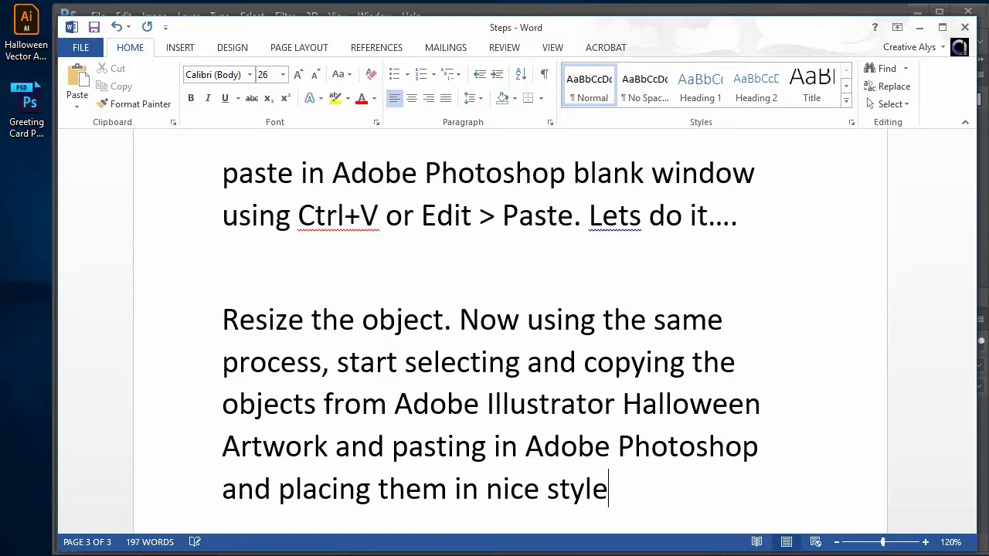
pyautogui.write('.... Lets')
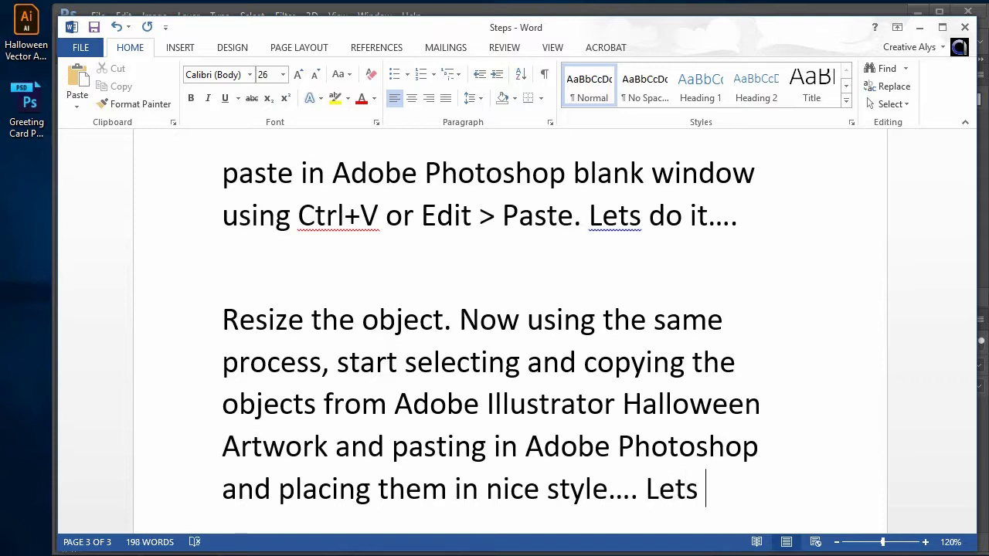
pyautogui.write(' see ...')
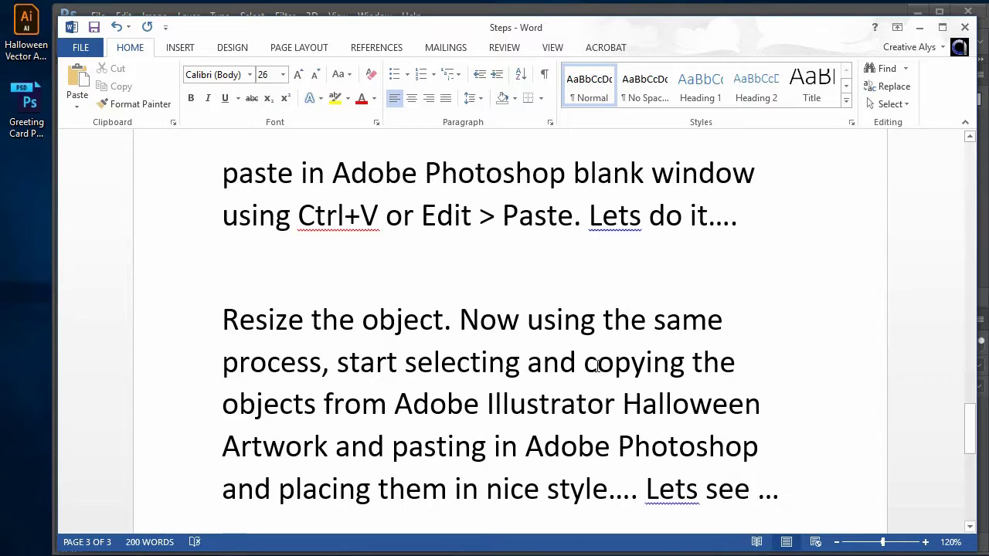
pyautogui.scroll(-4, 607, 378)
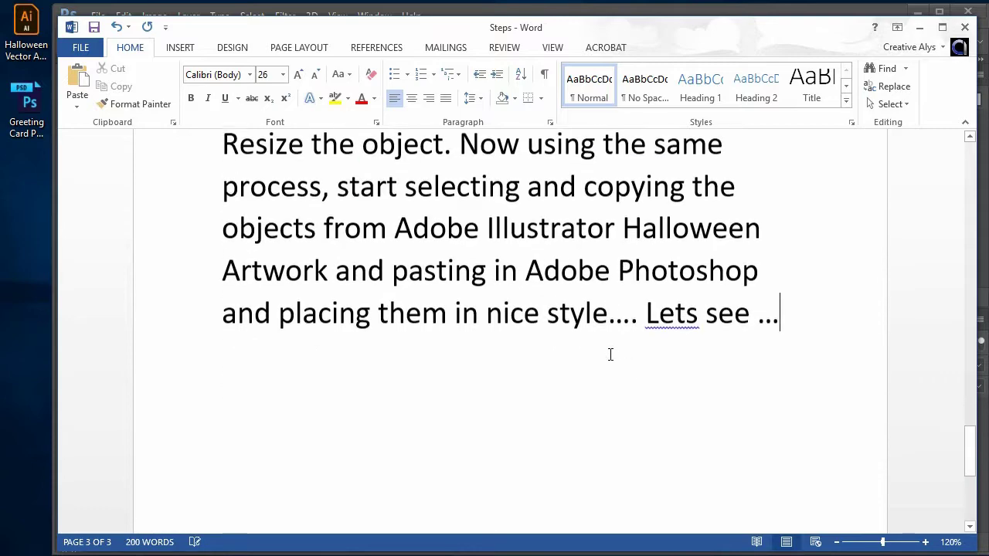
pyautogui.scroll(2, 692, 510)
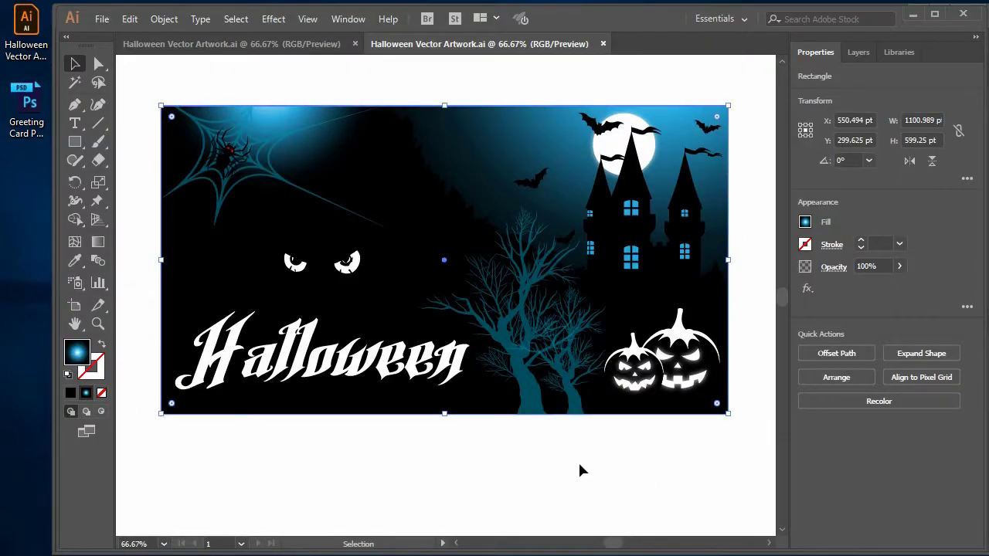
# Step: Copy the blue glow ellipse from the artwork's top-left and paste it into Photoshop
pyautogui.click(582, 470)
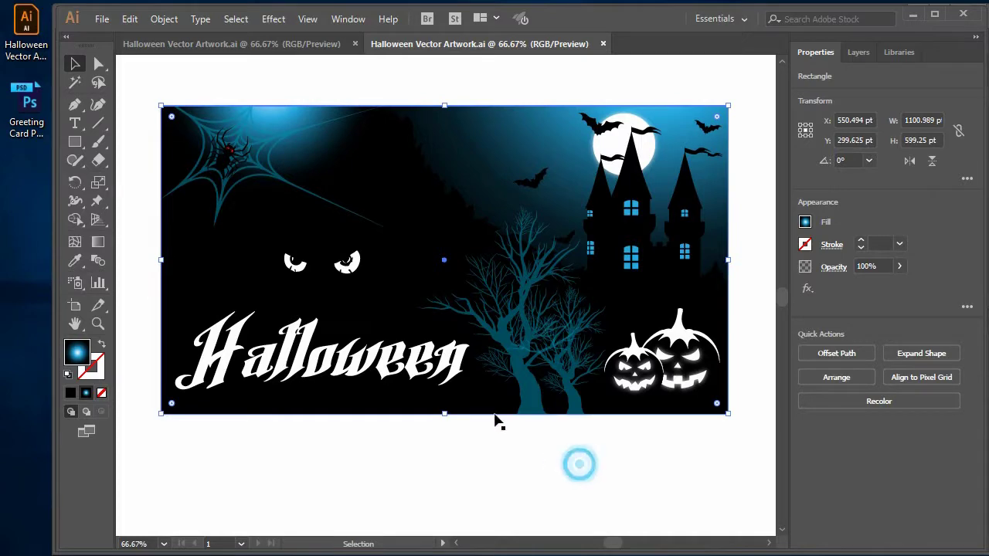
pyautogui.press('a')
pyautogui.click(305, 188)
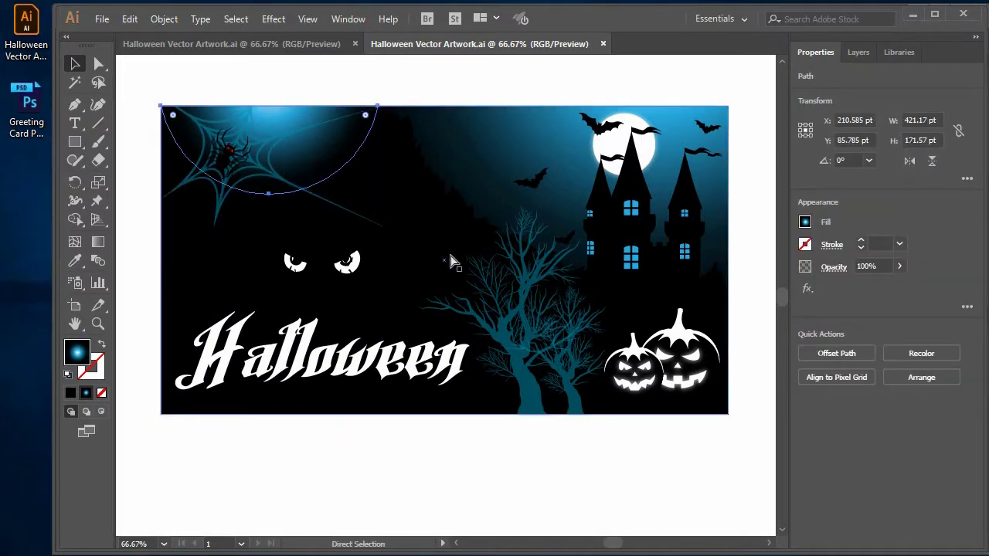
pyautogui.press('v')
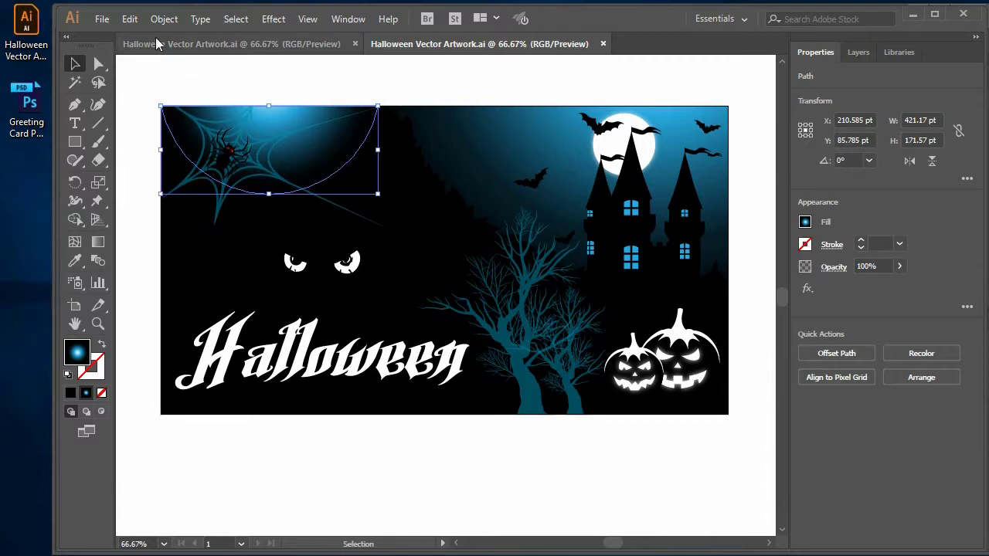
pyautogui.click(129, 19)
pyautogui.click(154, 92)
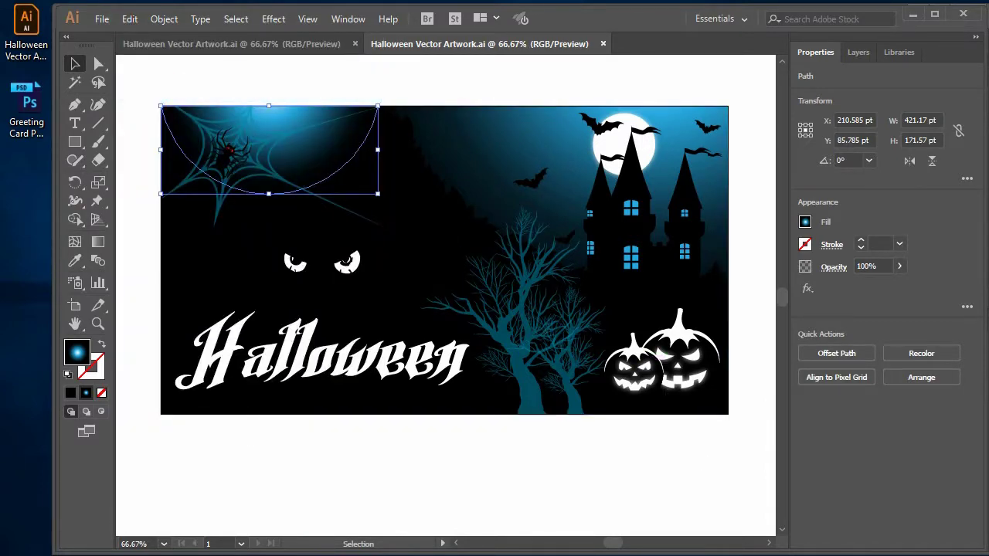
pyautogui.hotkey('ctrl', 'v')
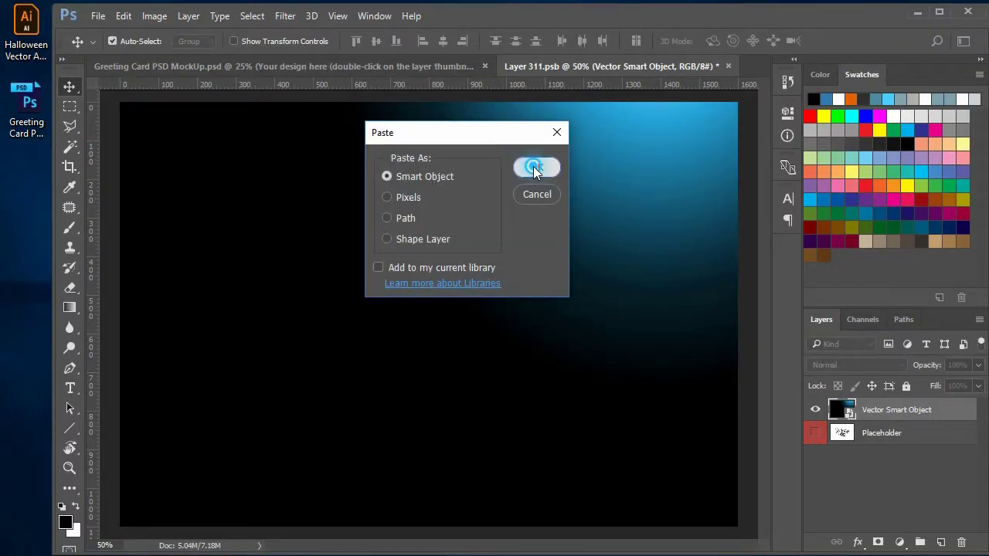
# Step: Place the glow as a smart object in the top-left corner, enlarged to about 562 by 229 px
pyautogui.click(534, 169)
pyautogui.moveTo(466, 347)
pyautogui.mouseDown()
pyautogui.moveTo(258, 142)
pyautogui.moveTo(242, 142)
pyautogui.mouseUp()
pyautogui.moveTo(286, 168); pyautogui.dragTo(348, 211)
pyautogui.press('Return')
pyautogui.hotkey('ctrl', '-')
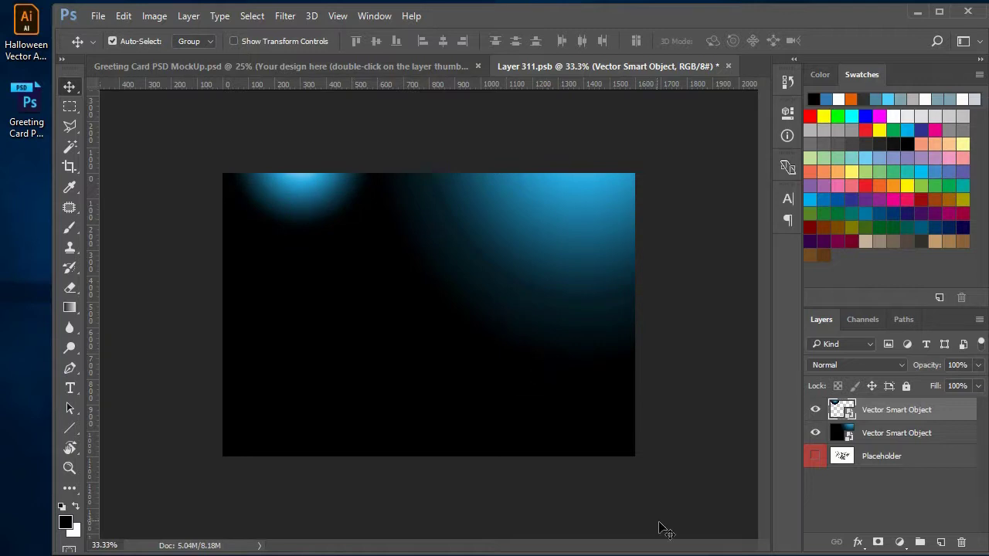
pyautogui.hotkey('alt', 'Tab')
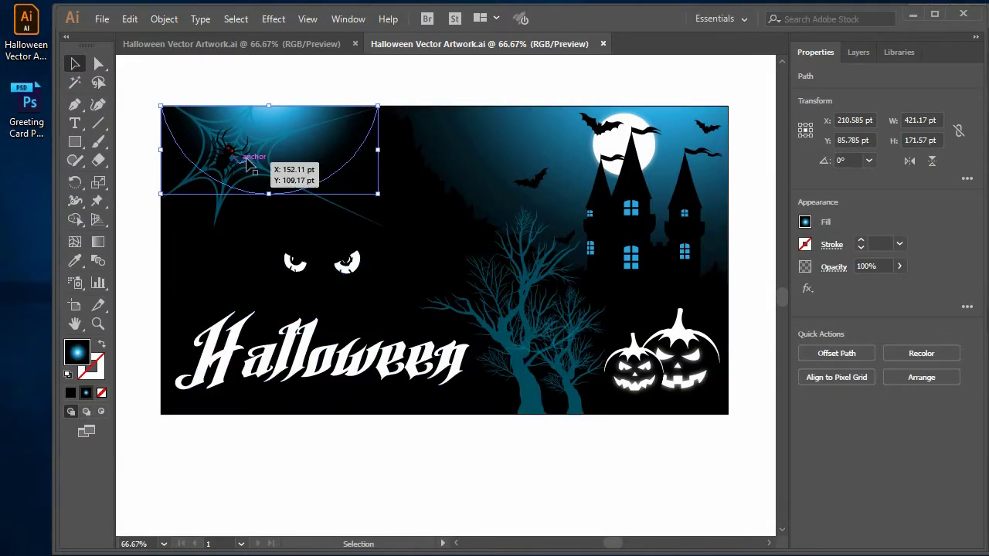
# Step: Select every part of the top-left spider web and copy it
pyautogui.click(261, 158)
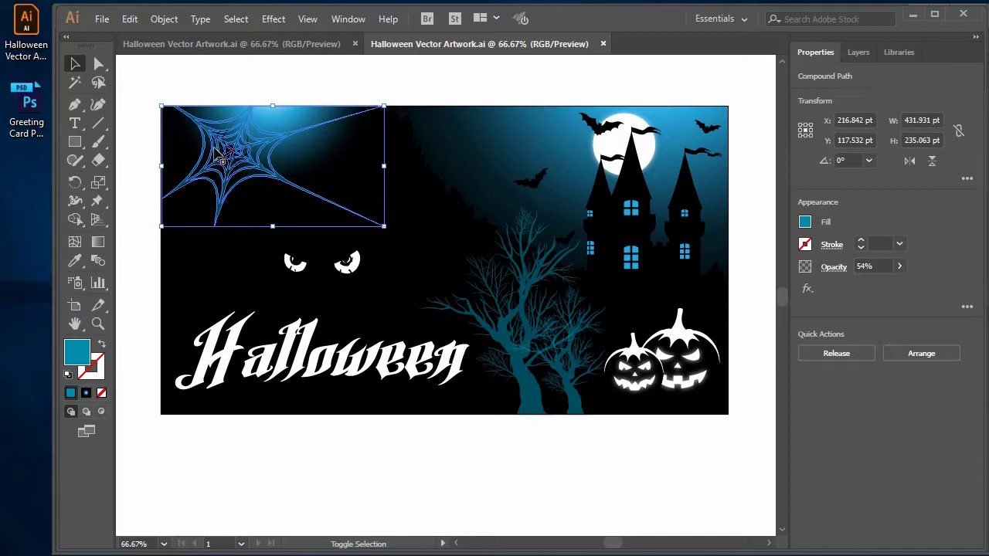
pyautogui.keyDown('ctrl'); pyautogui.click(245, 159); pyautogui.keyUp('ctrl')
pyautogui.keyDown('ctrl'); pyautogui.click(417, 286); pyautogui.keyUp('ctrl')
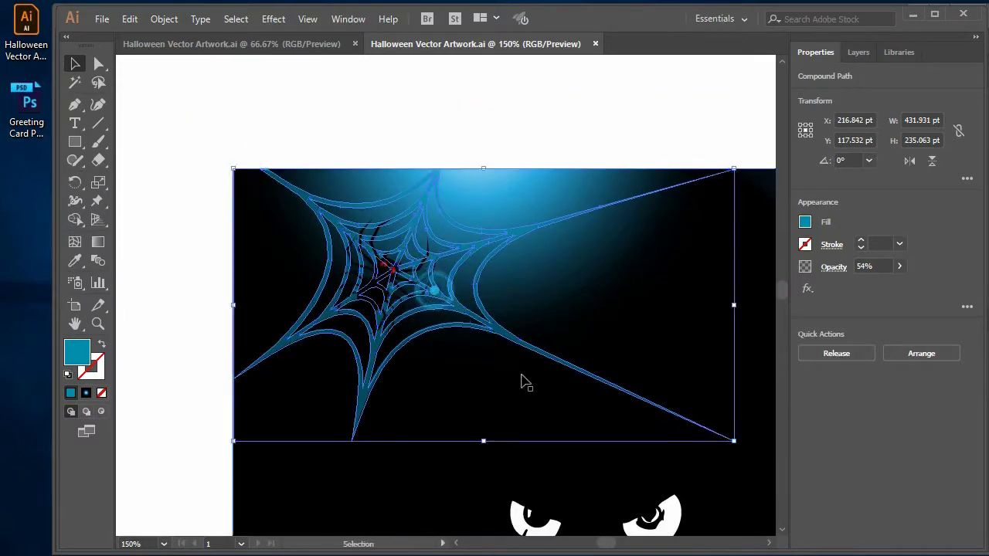
pyautogui.keyDown('shift'); pyautogui.click(323, 233); pyautogui.keyUp('shift')
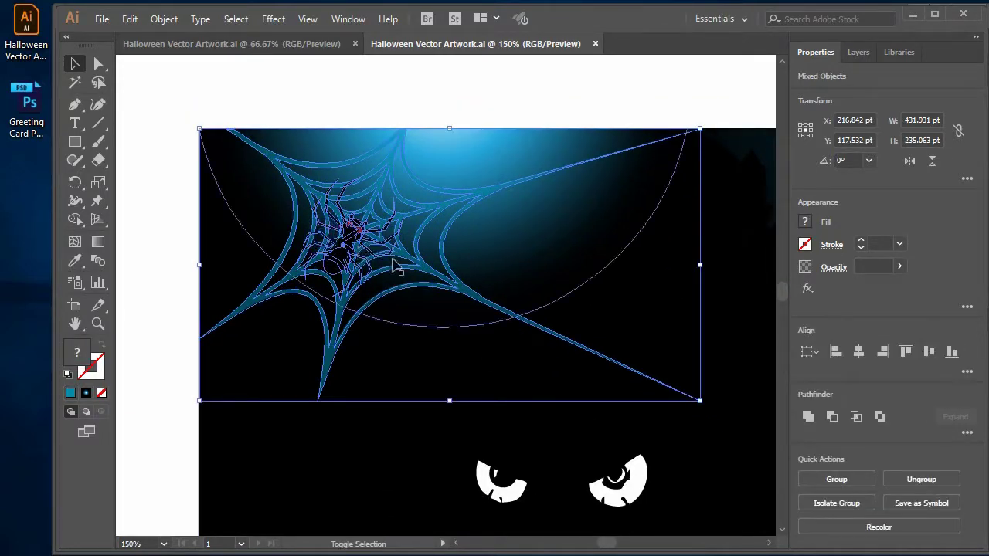
pyautogui.click(129, 18)
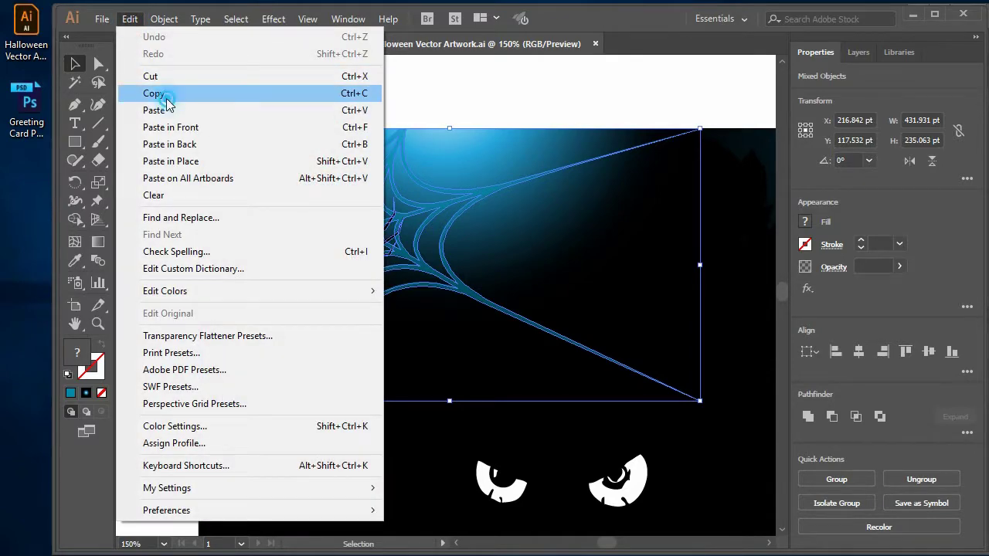
pyautogui.click(158, 93)
pyautogui.hotkey('alt', 'Tab')
# Step: Paste the spider web as a smart object, scaled up in the card's top-left corner
pyautogui.hotkey('ctrl', 'v')
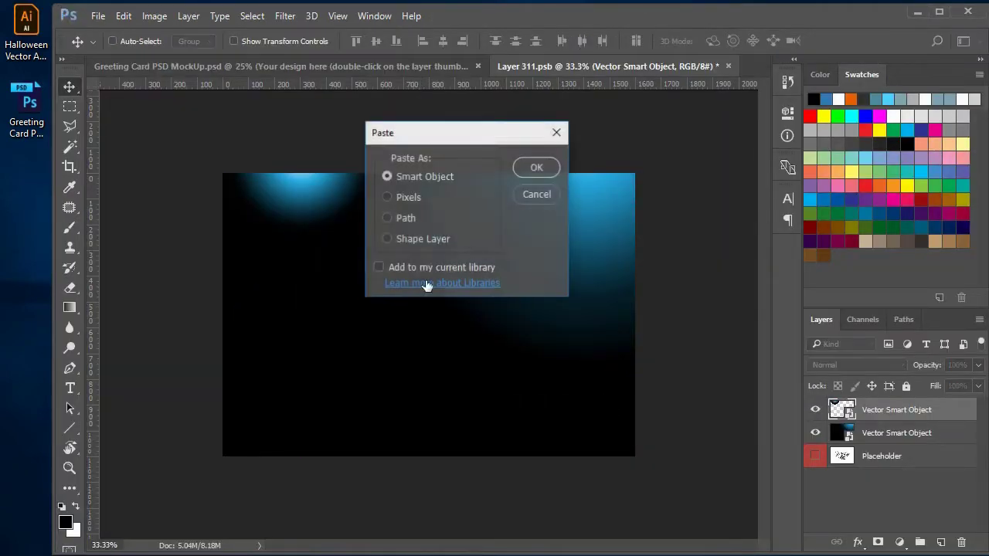
pyautogui.click(527, 162)
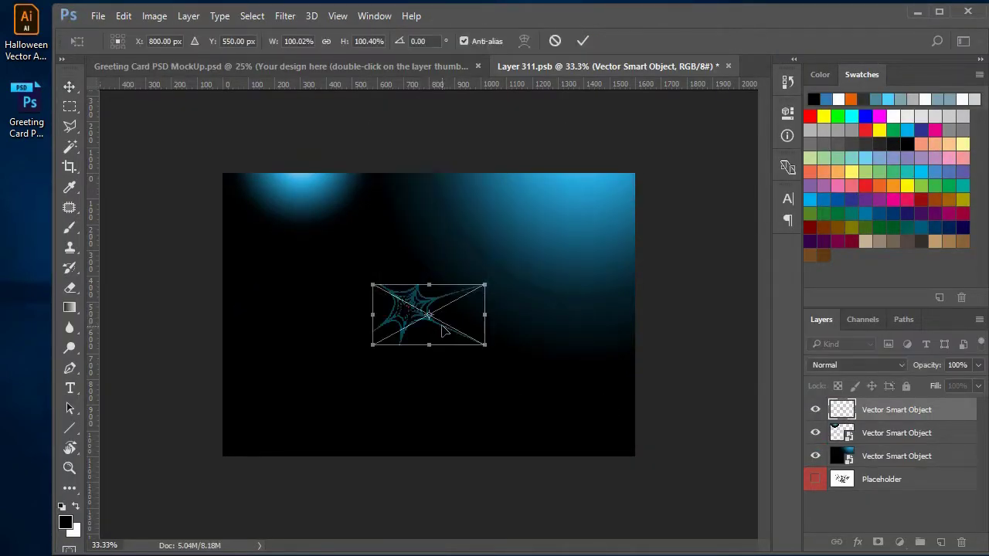
pyautogui.moveTo(443, 331)
pyautogui.mouseDown()
pyautogui.moveTo(294, 220)
pyautogui.moveTo(394, 276)
pyautogui.mouseUp()
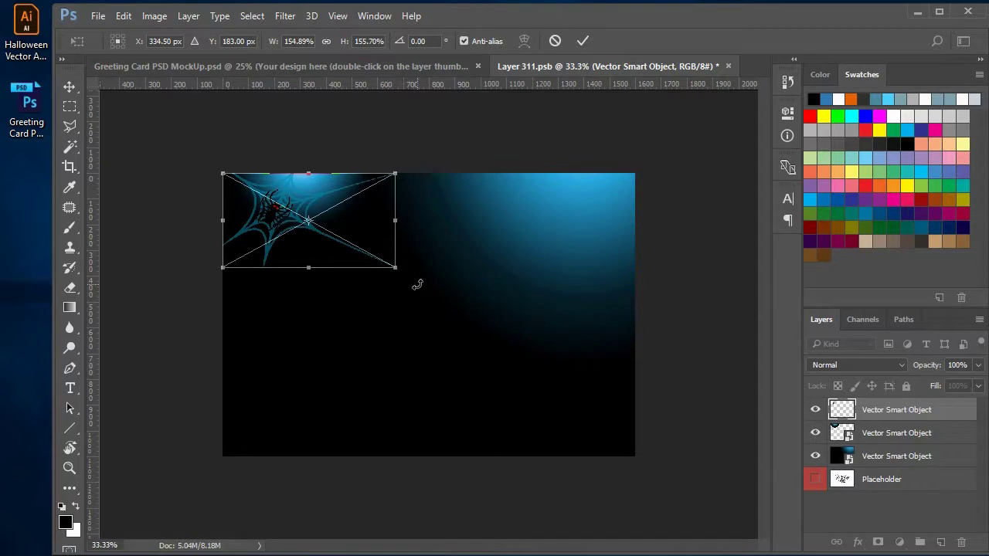
pyautogui.press('Return')
pyautogui.keyDown('ctrl'); pyautogui.click(435, 287); pyautogui.keyUp('ctrl')
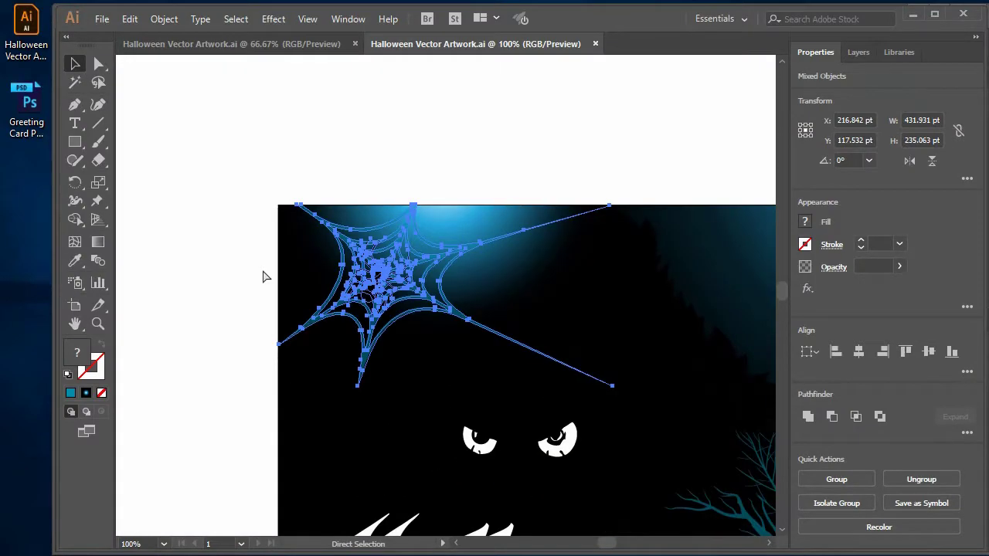
# Step: Select the castle group with its lit blue windows and copy it
pyautogui.hotkey('ctrl', '-')
pyautogui.moveTo(513, 287); pyautogui.dragTo(294, 196)
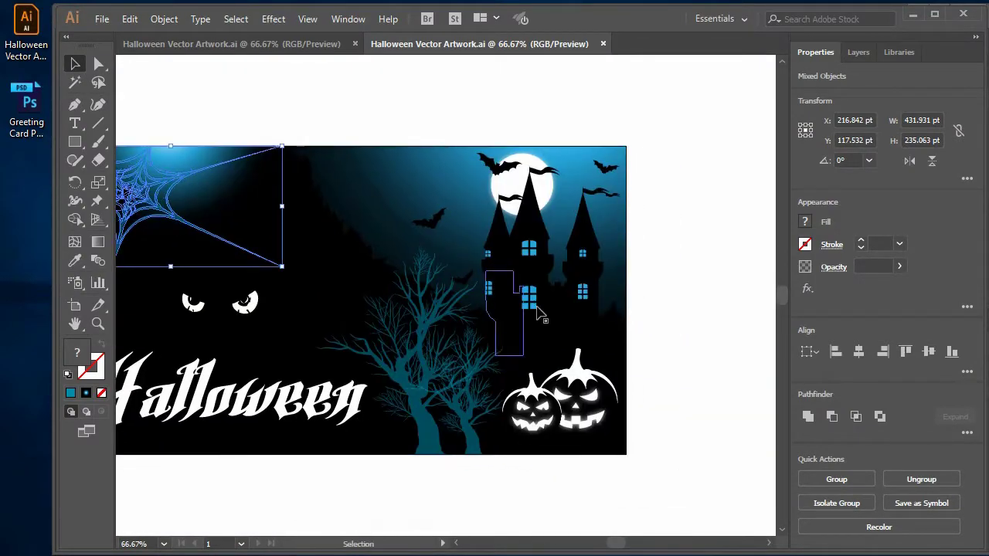
pyautogui.click(550, 251)
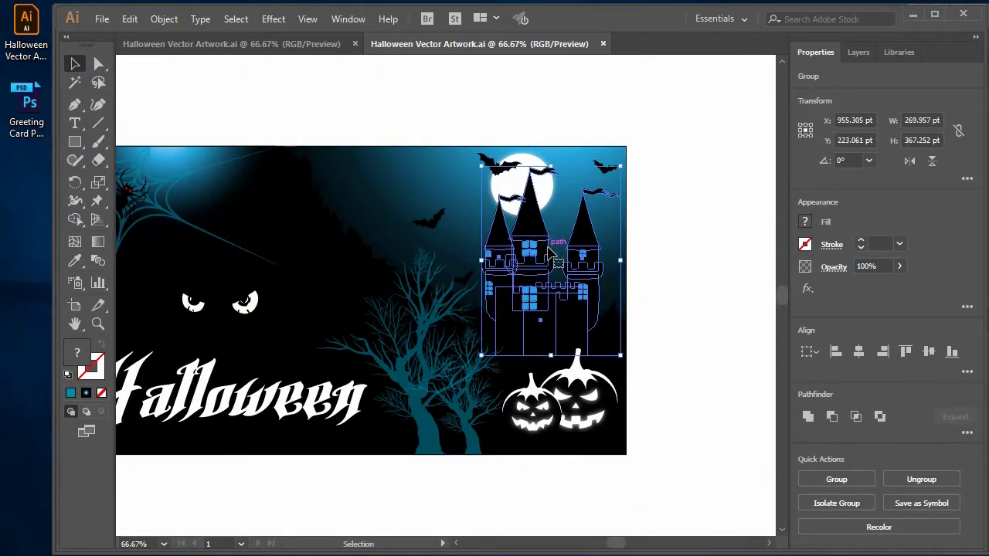
pyautogui.press('a')
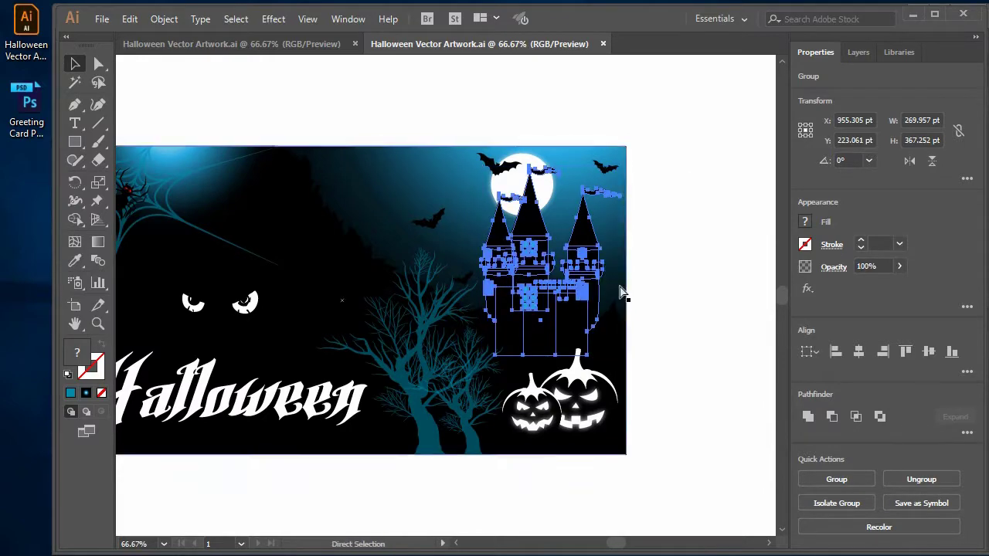
pyautogui.press('v')
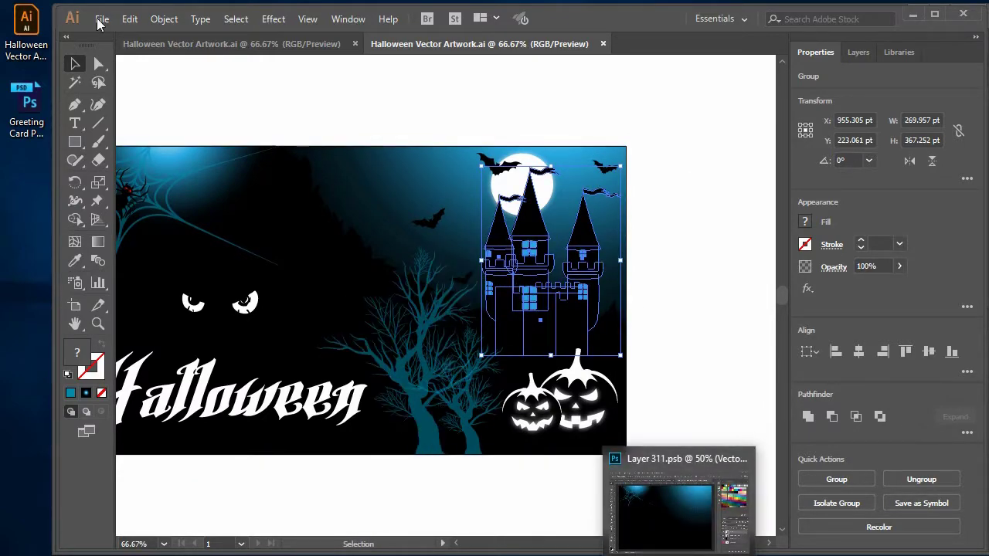
pyautogui.click(129, 19)
pyautogui.click(170, 92)
# Step: Paste the castle as a smart object and enlarge it along the card's right edge
pyautogui.hotkey('alt', 'Tab')
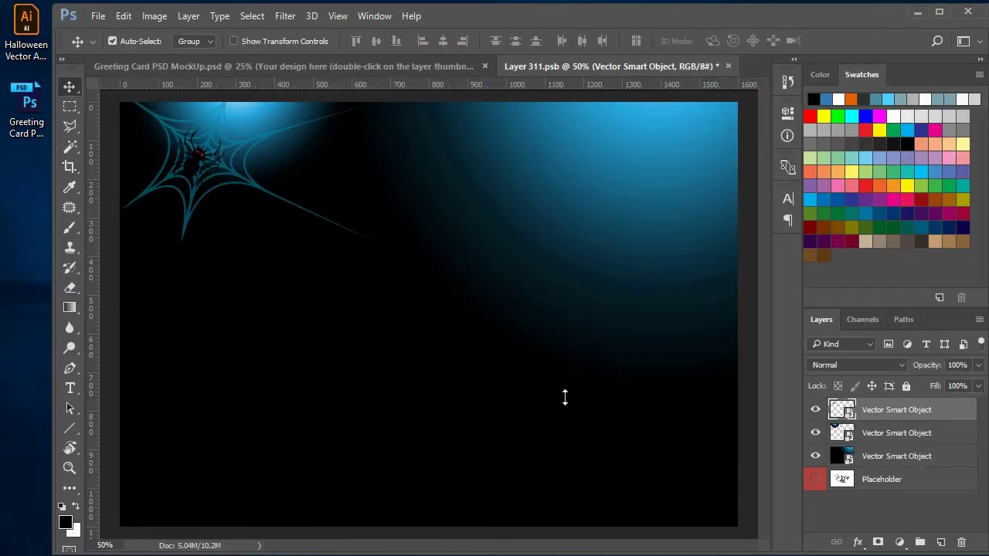
pyautogui.click(123, 15)
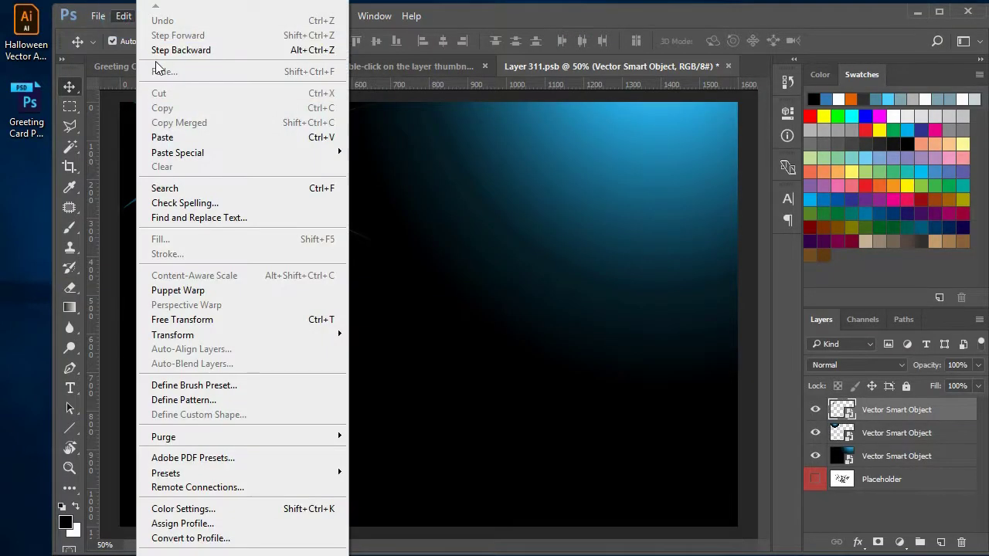
pyautogui.click(177, 137)
pyautogui.click(537, 167)
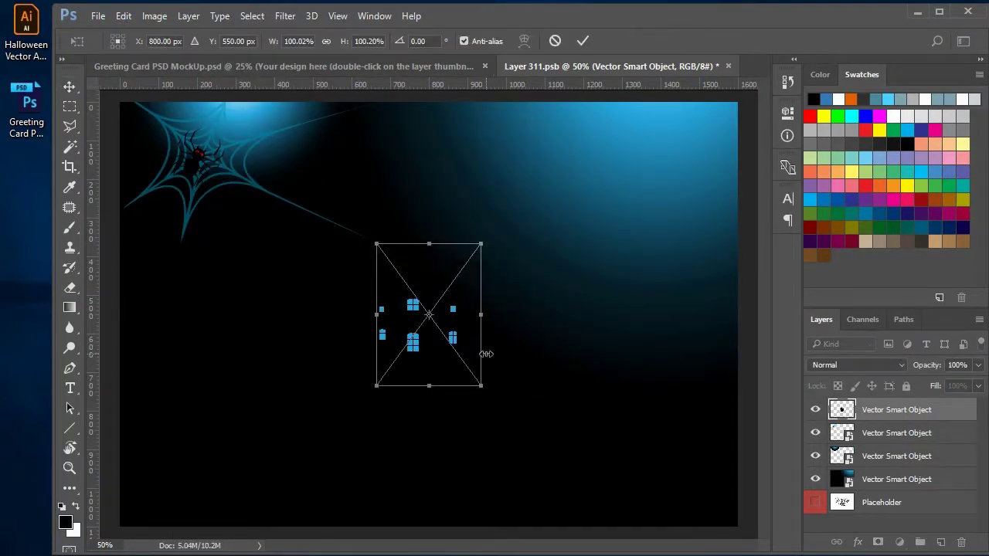
pyautogui.hotkey('ctrl', '-')
pyautogui.moveTo(450, 349)
pyautogui.mouseDown()
pyautogui.moveTo(599, 301)
pyautogui.moveTo(632, 237)
pyautogui.mouseUp()
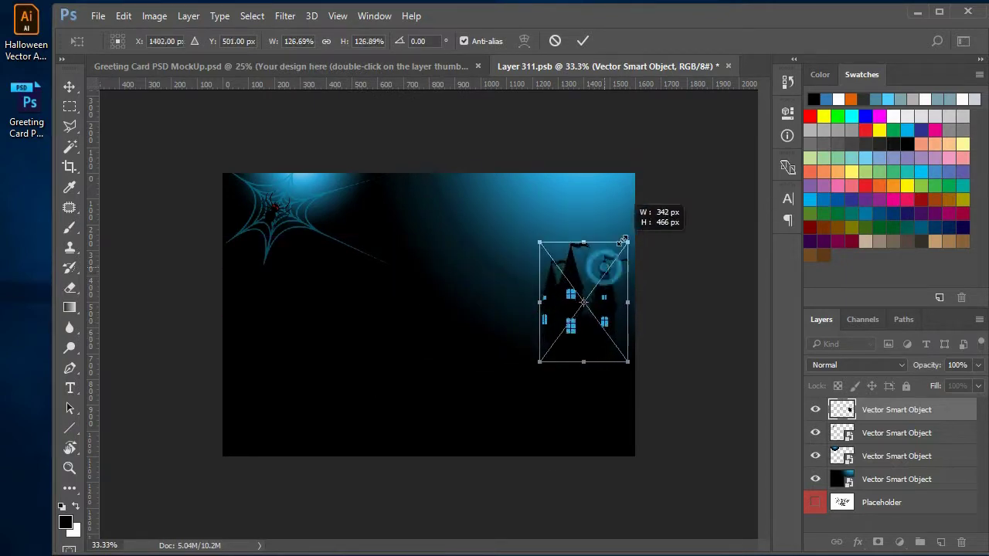
pyautogui.moveTo(539, 237); pyautogui.dragTo(509, 199)
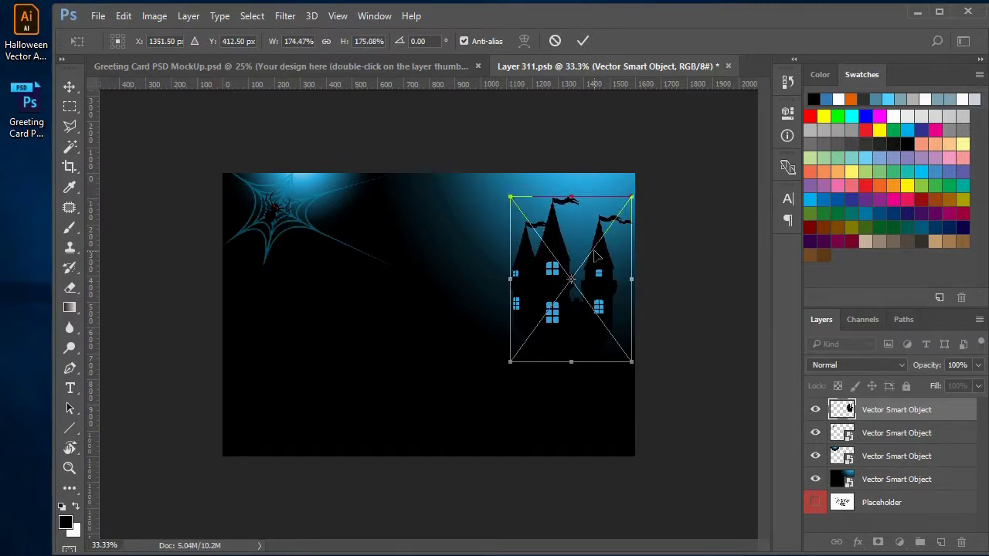
pyautogui.press('Return')
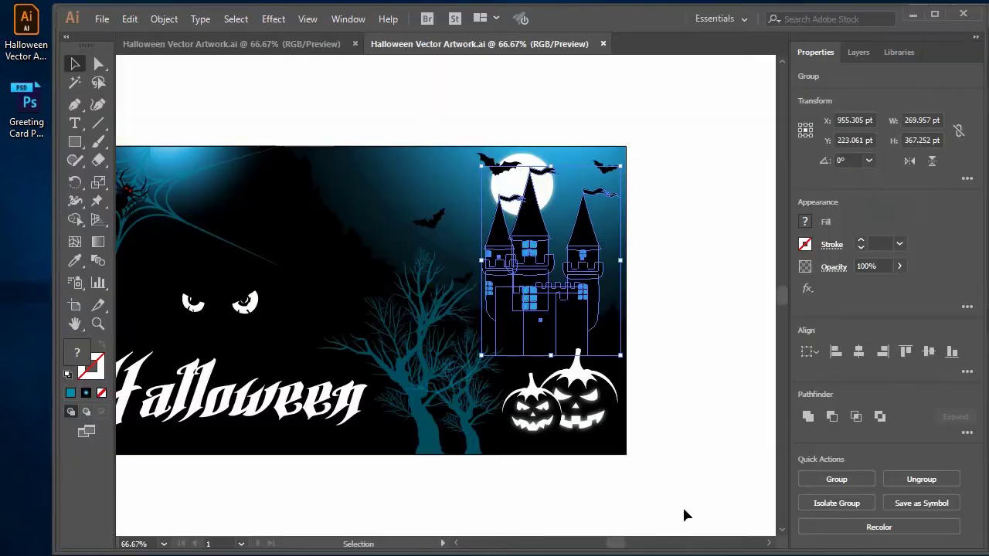
# Step: Select all four bats around the moon and castle and copy them
pyautogui.click(429, 220)
pyautogui.keyDown('shift'); pyautogui.click(499, 164); pyautogui.keyUp('shift')
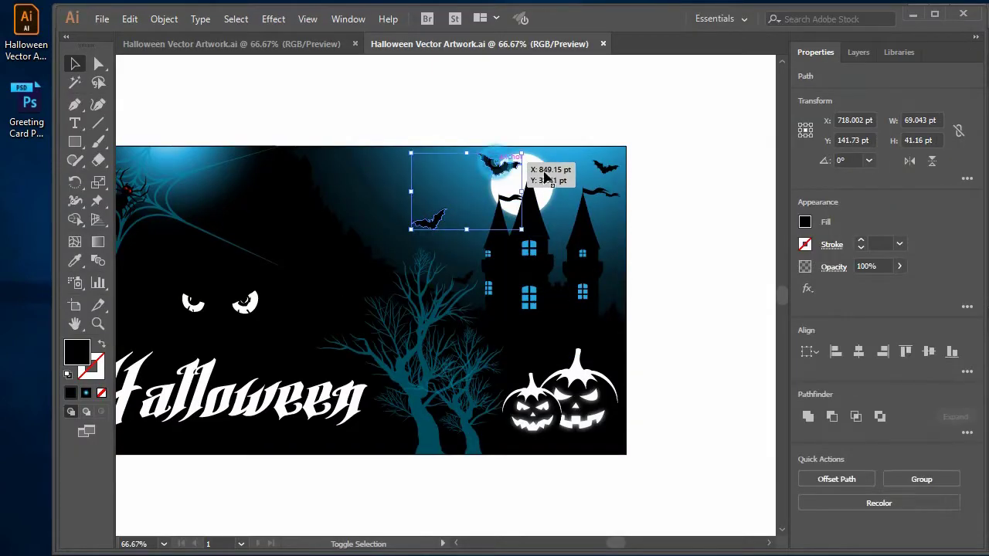
pyautogui.keyDown('shift'); pyautogui.click(609, 167); pyautogui.keyUp('shift')
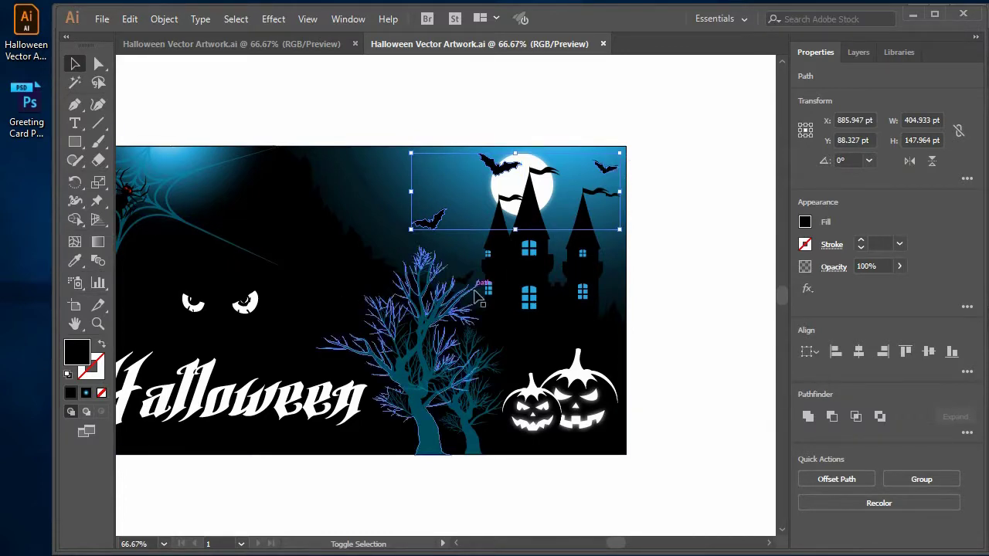
pyautogui.keyDown('shift'); pyautogui.click(462, 278); pyautogui.keyUp('shift')
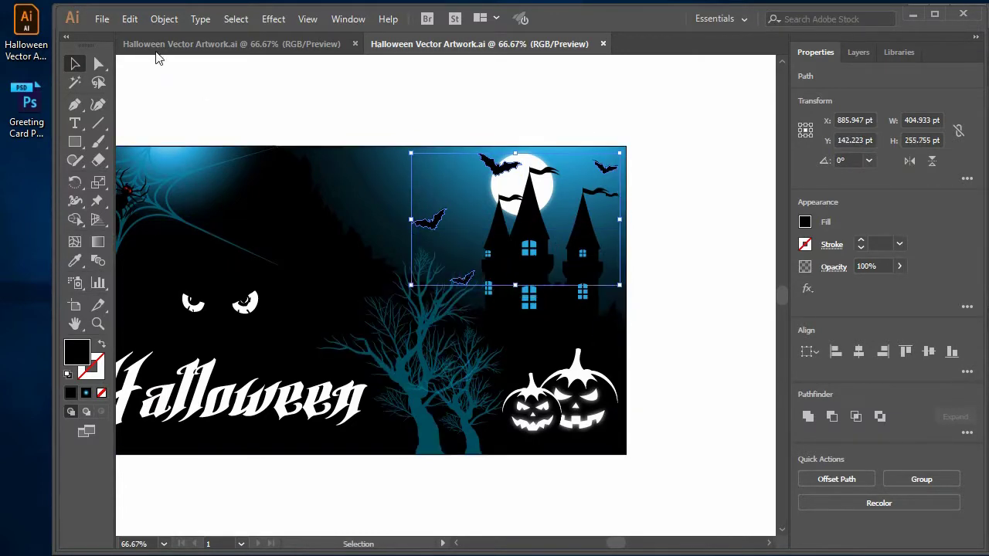
pyautogui.click(129, 18)
pyautogui.click(162, 94)
# Step: Paste the bats as a smart object and move them over the castle towers
pyautogui.hotkey('alt', 'Tab')
pyautogui.click(124, 16)
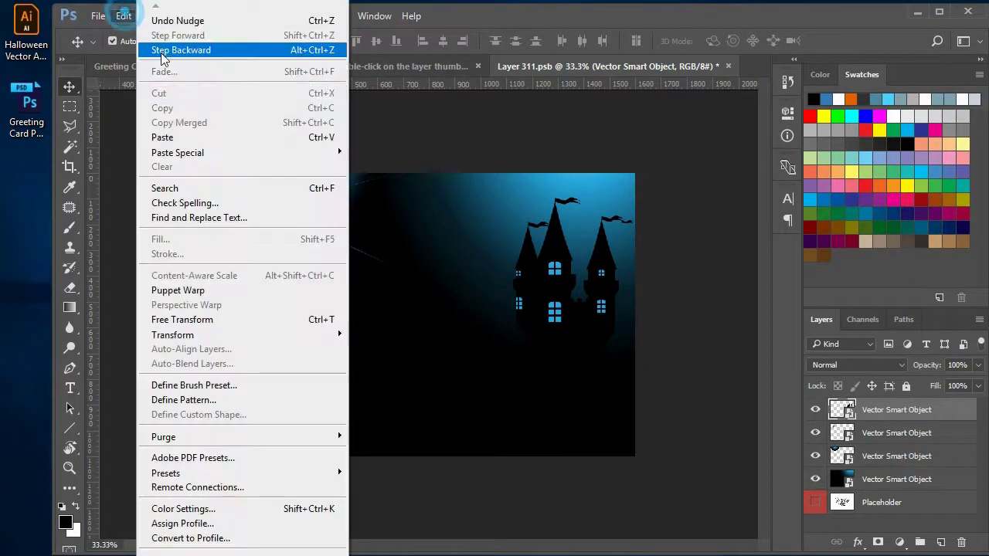
pyautogui.click(175, 139)
pyautogui.click(531, 171)
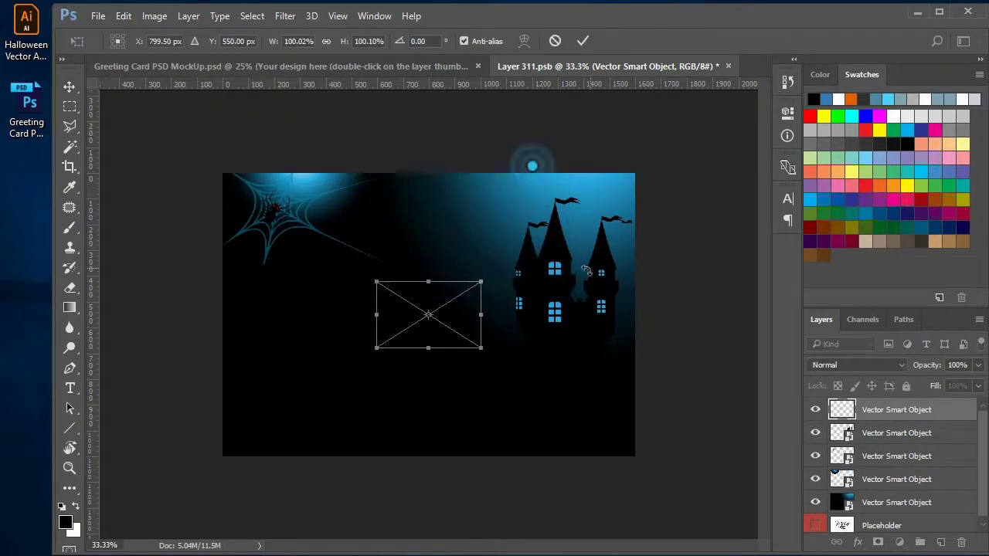
pyautogui.moveTo(477, 294); pyautogui.dragTo(599, 199)
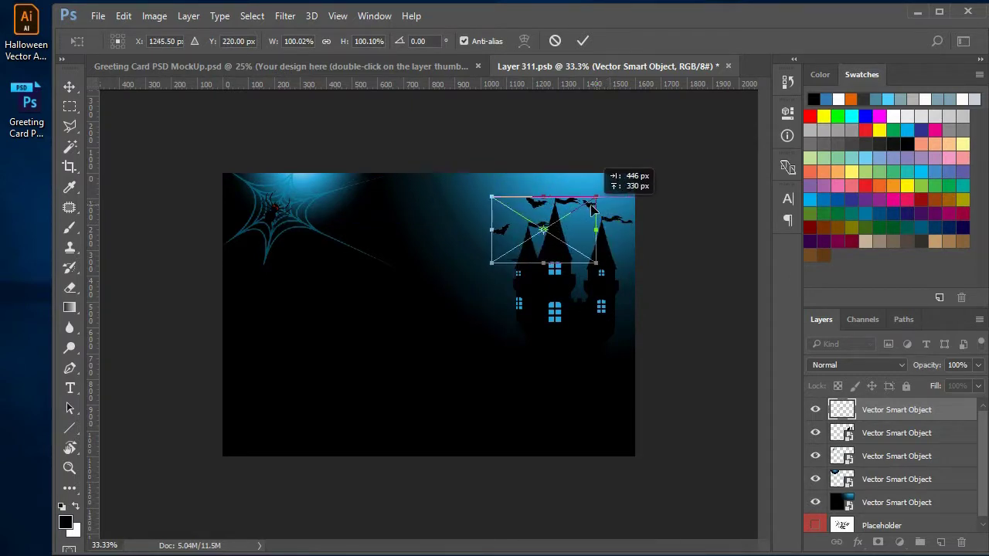
pyautogui.moveTo(599, 199); pyautogui.dragTo(594, 209)
# Step: Enlarge the bats to about 161% and nudge them slightly down and left
pyautogui.moveTo(599, 265); pyautogui.dragTo(631, 285)
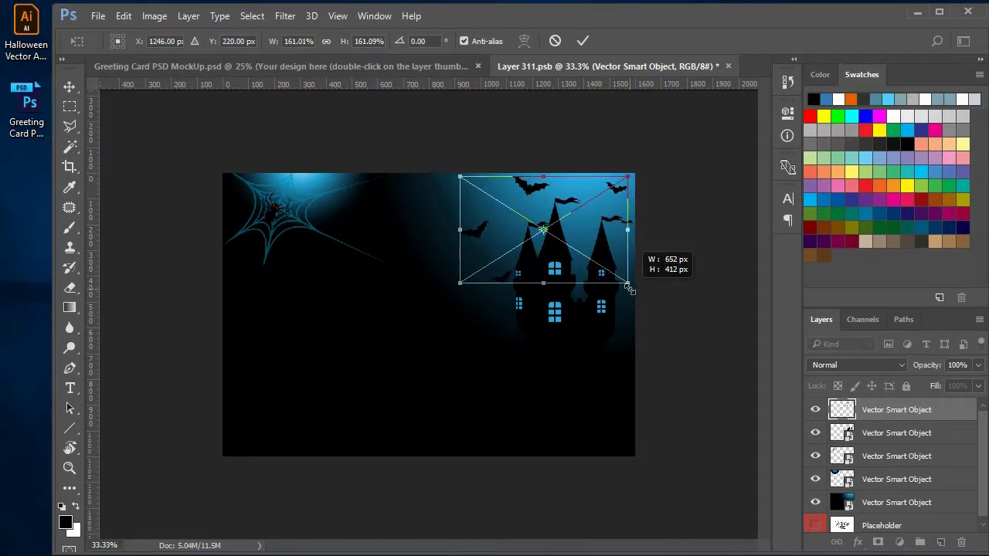
pyautogui.hotkey('shift', 'Down')
pyautogui.hotkey('shift', 'Down')
pyautogui.hotkey('shift', 'Down')
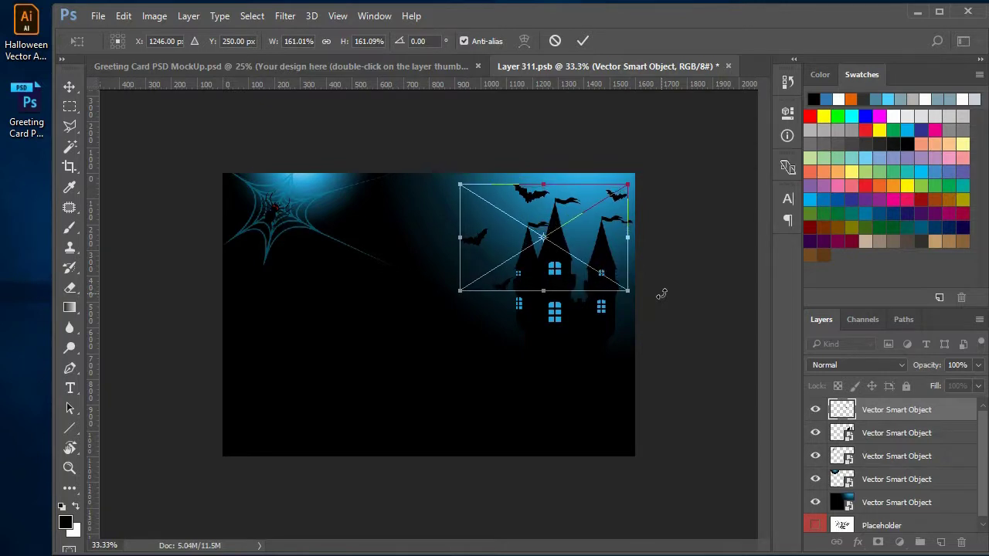
pyautogui.hotkey('shift', 'Down')
pyautogui.hotkey('shift', 'Down')
pyautogui.hotkey('shift', 'Left')
pyautogui.hotkey('shift', 'Left')
pyautogui.hotkey('shift', 'Left')
pyautogui.hotkey('shift', 'Left')
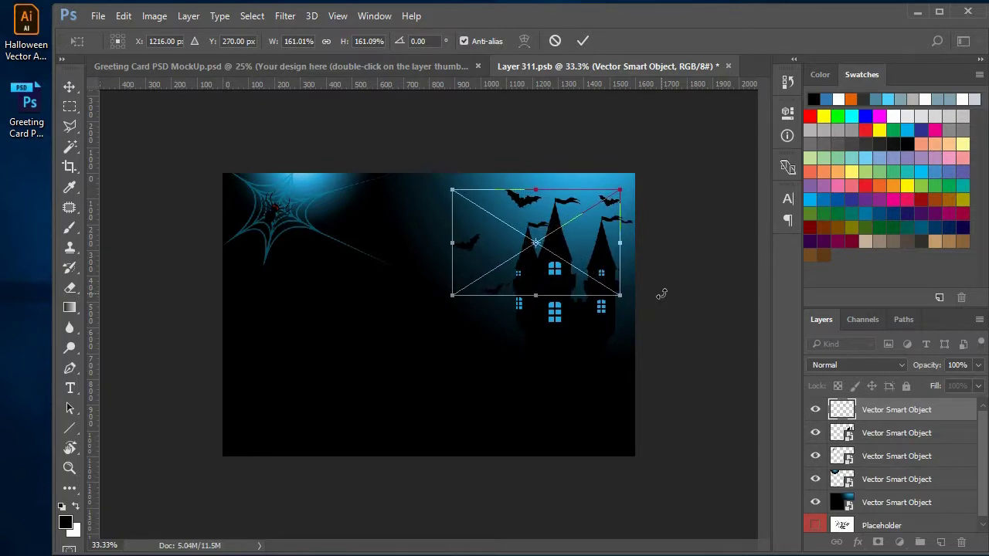
pyautogui.hotkey('shift', 'Left')
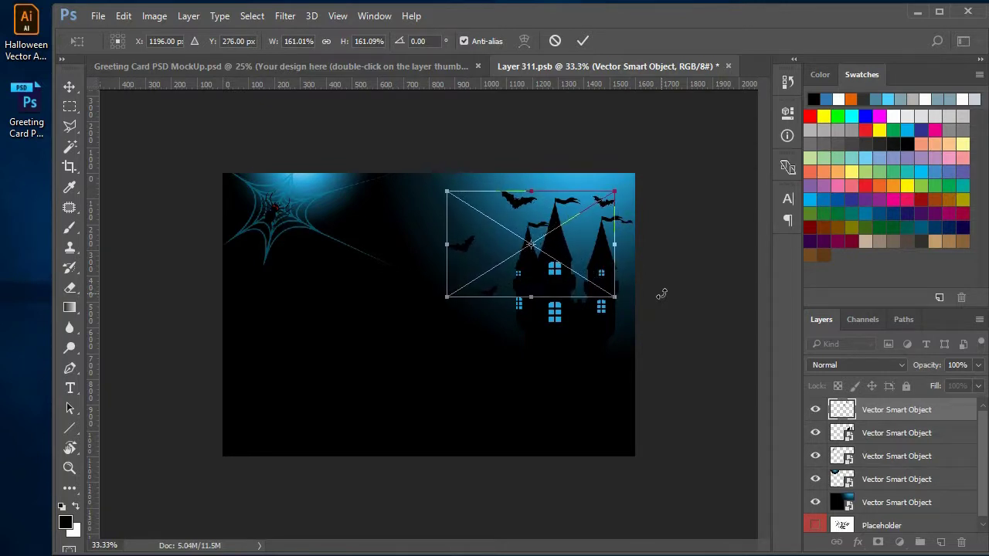
pyautogui.press('Return')
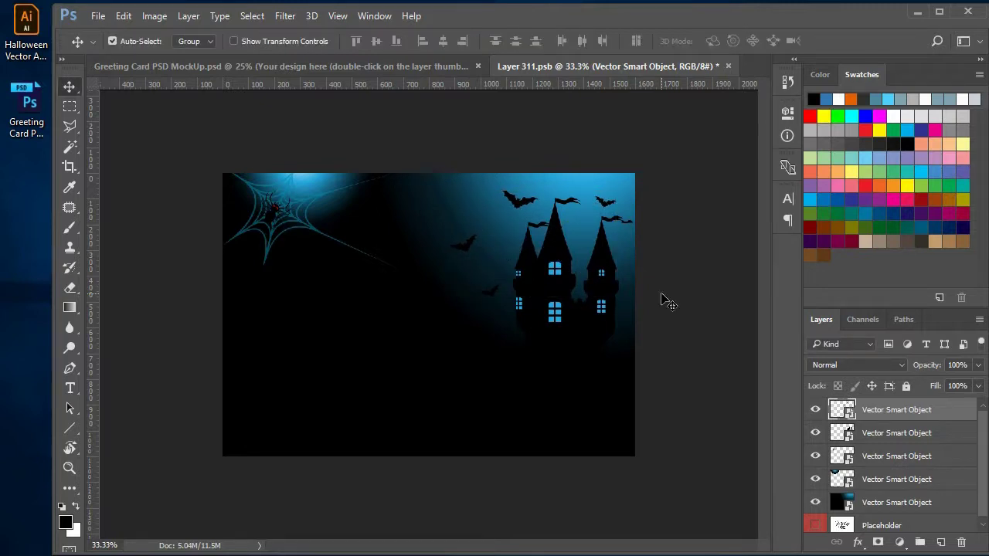
pyautogui.hotkey('alt', 'Tab')
# Step: Select the moon in the Illustrator artwork and copy it
pyautogui.click(706, 281)
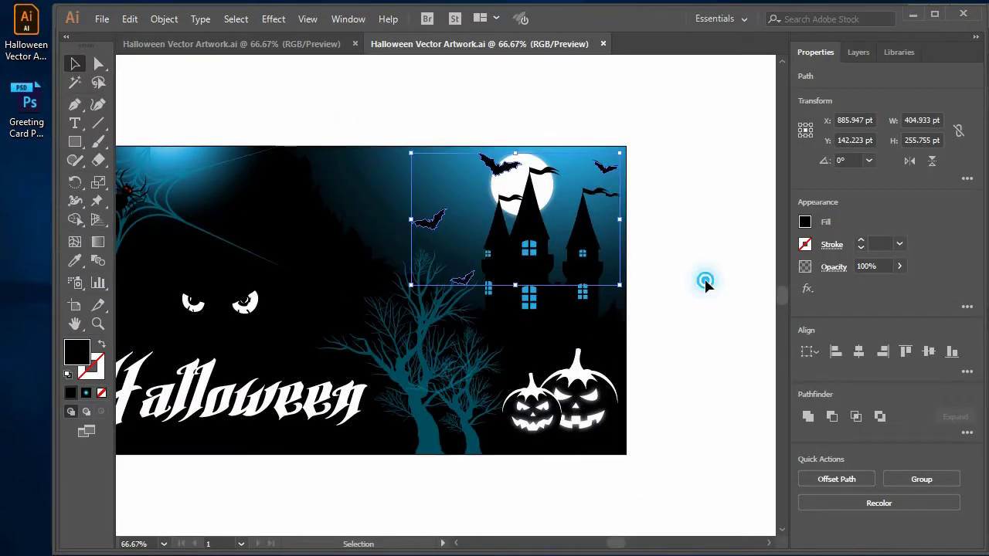
pyautogui.click(551, 197)
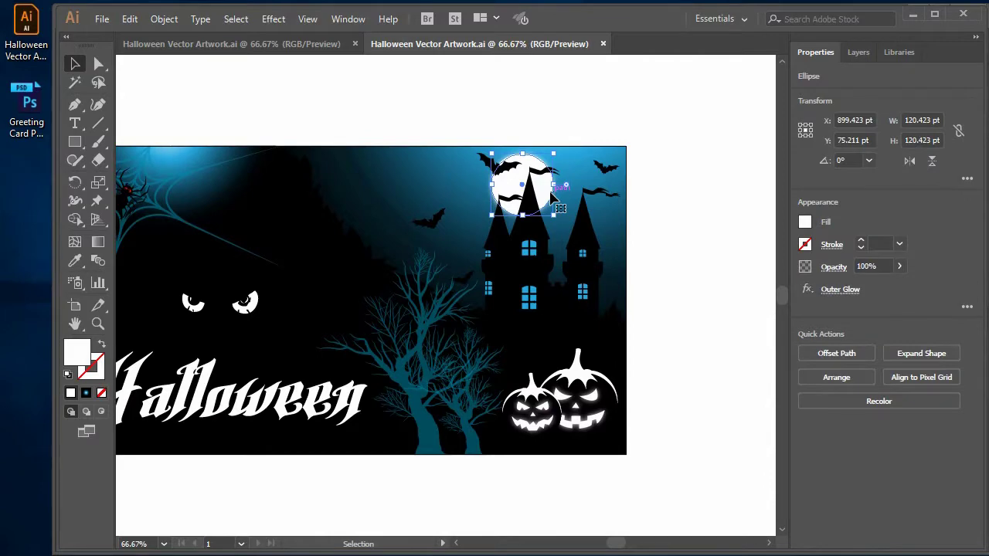
pyautogui.press('a')
pyautogui.press('v')
pyautogui.click(130, 19)
pyautogui.click(166, 93)
# Step: Paste the moon as a smart object and move it up above the castle
pyautogui.hotkey('alt', 'Tab')
pyautogui.hotkey('ctrl', 'v')
pyautogui.click(533, 165)
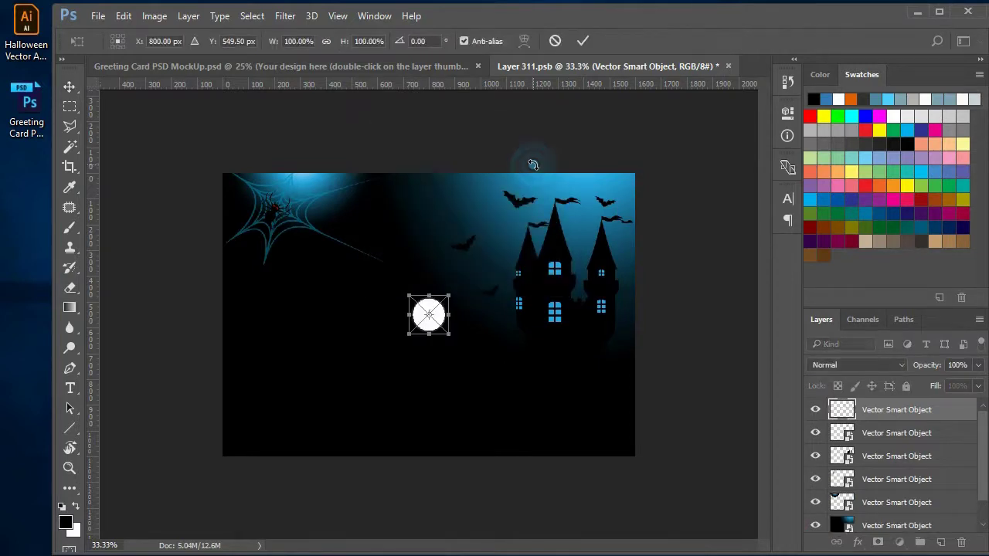
pyautogui.press('Return')
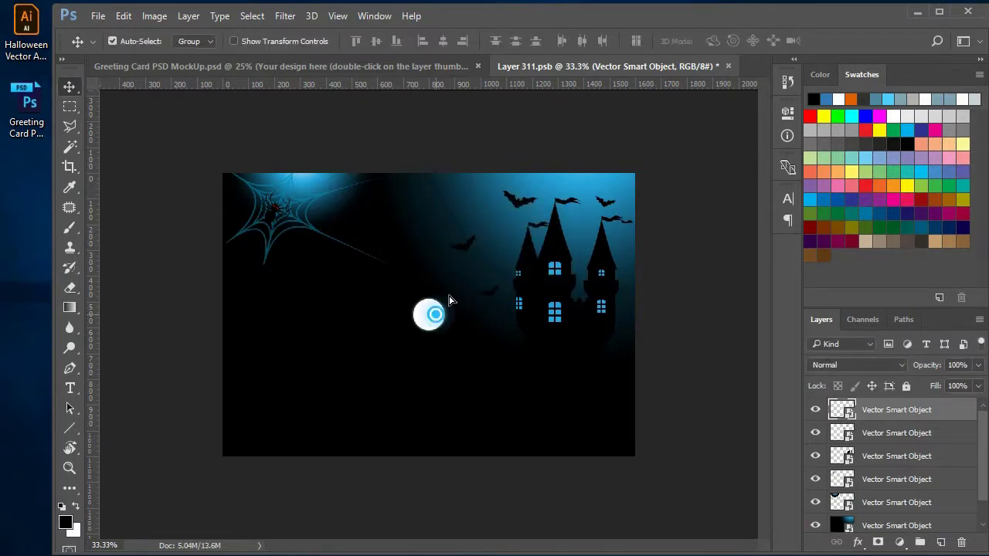
pyautogui.moveTo(448, 300); pyautogui.dragTo(561, 181)
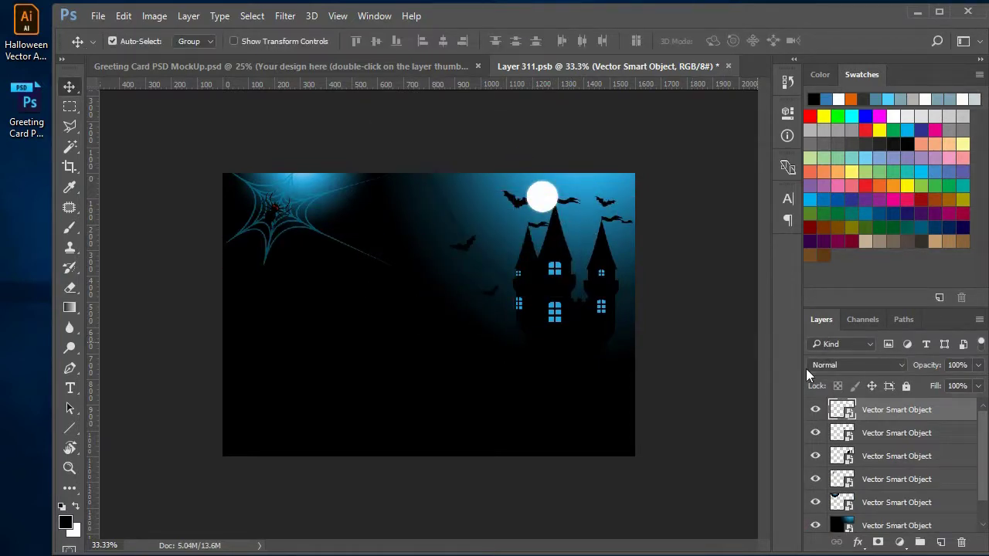
# Step: Move the moon layer lower in the stack, enlarge it about 125%, and nudge it up-right
pyautogui.moveTo(880, 414); pyautogui.dragTo(874, 465)
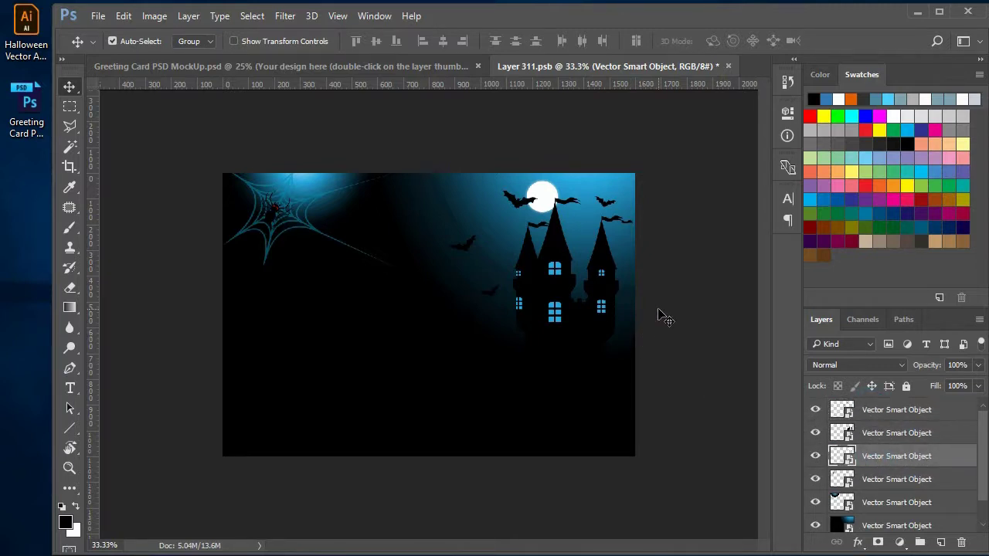
pyautogui.hotkey('ctrl', 't')
pyautogui.moveTo(523, 221); pyautogui.dragTo(511, 230)
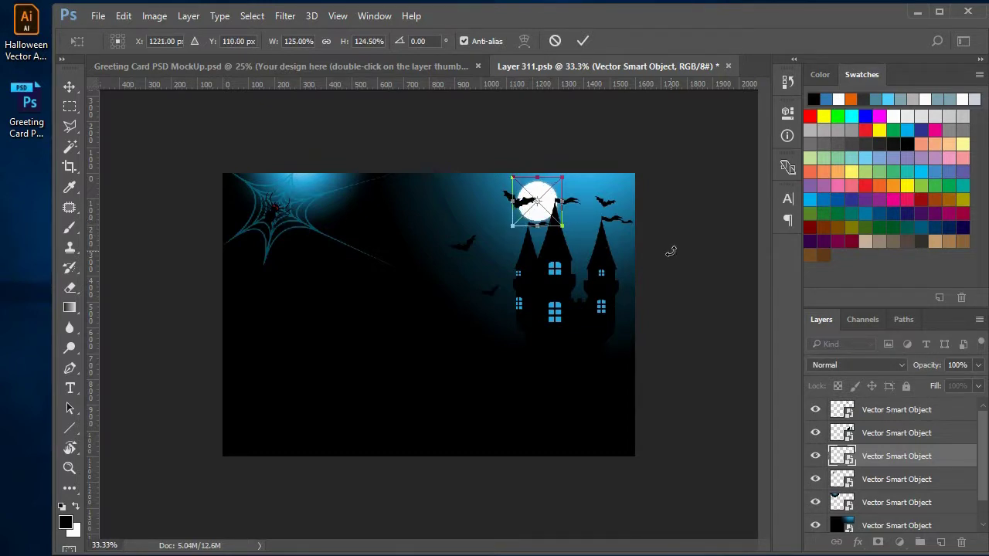
pyautogui.press('Return')
pyautogui.hotkey('shift', 'Up')
pyautogui.hotkey('shift', 'Up')
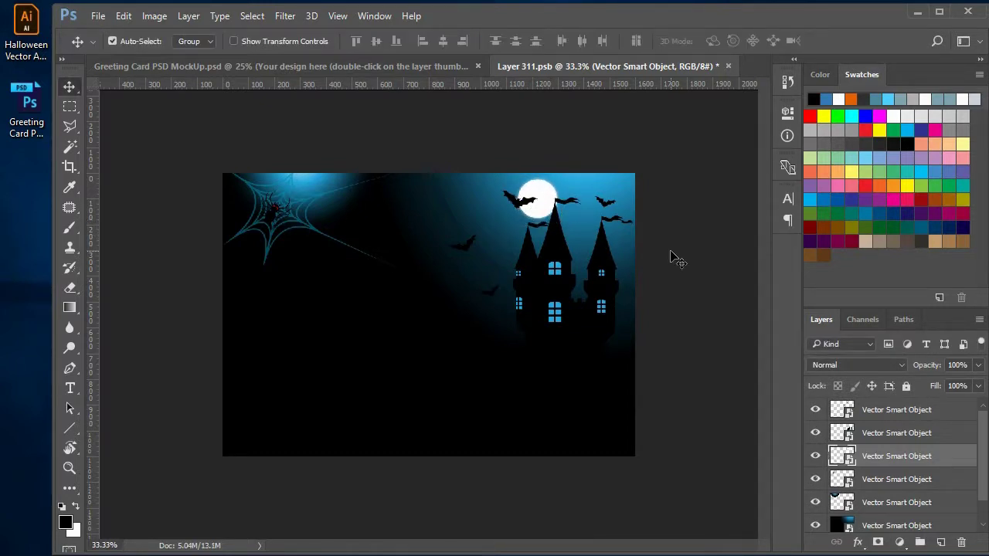
pyautogui.hotkey('shift', 'Right')
pyautogui.hotkey('shift', 'Up')
# Step: Paste both jack-o'-lantern pumpkins as a smart object, scaled about 163% into the bottom-right corner
pyautogui.click(917, 11)
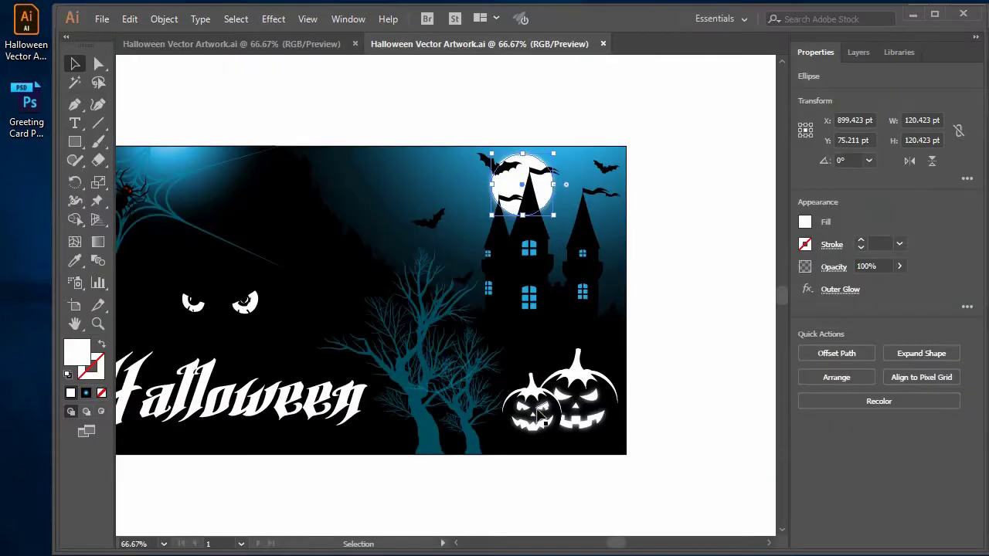
pyautogui.click(626, 364)
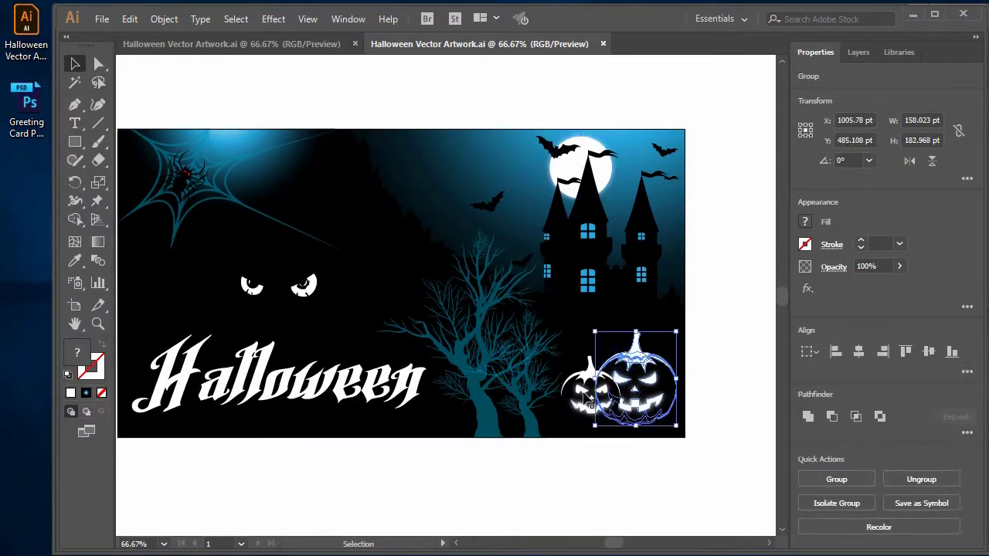
pyautogui.keyDown('shift'); pyautogui.click(588, 376); pyautogui.keyUp('shift')
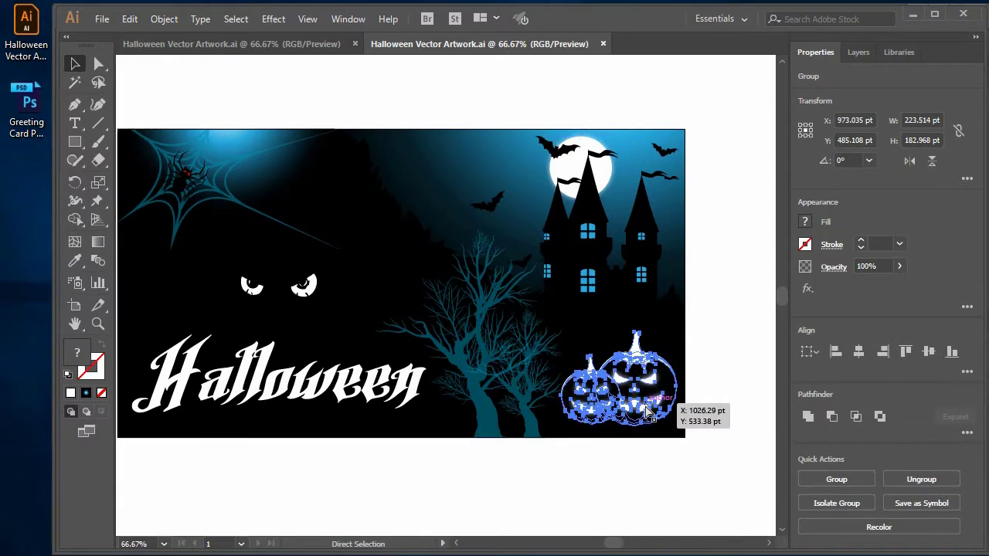
pyautogui.hotkey('alt', 'Tab')
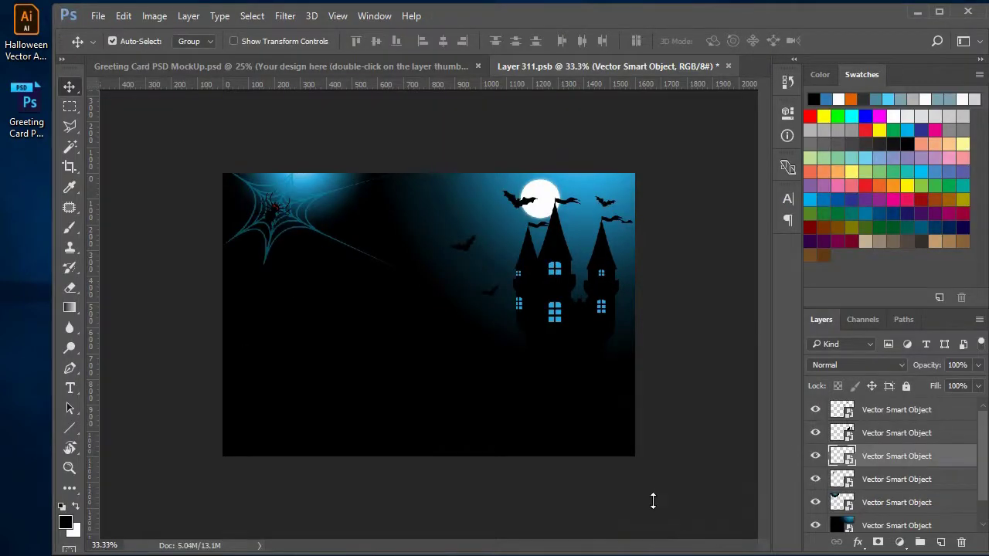
pyautogui.hotkey('ctrl', 'v')
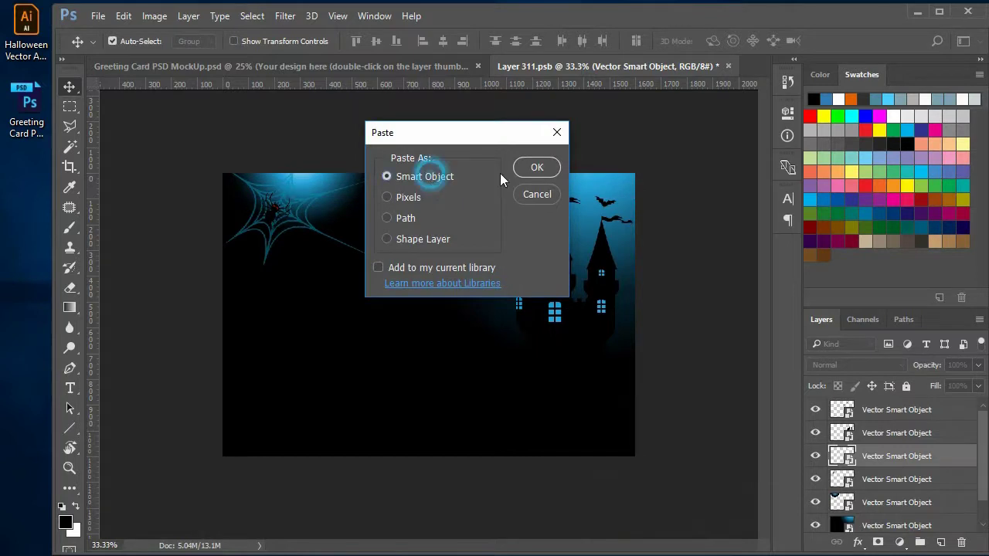
pyautogui.click(537, 168)
pyautogui.moveTo(459, 342)
pyautogui.mouseDown()
pyautogui.moveTo(616, 435)
pyautogui.moveTo(616, 417)
pyautogui.moveTo(616, 427)
pyautogui.mouseUp()
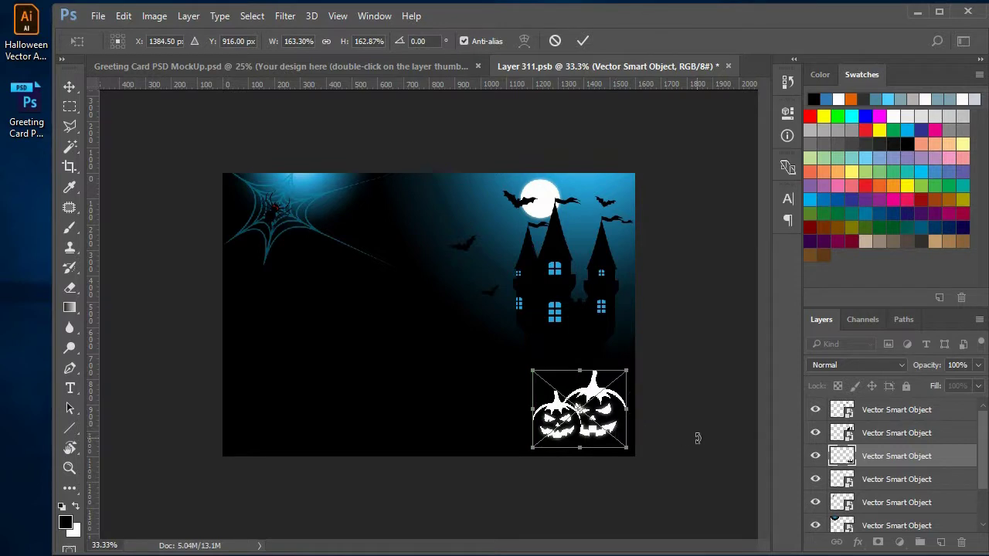
pyautogui.press('Return')
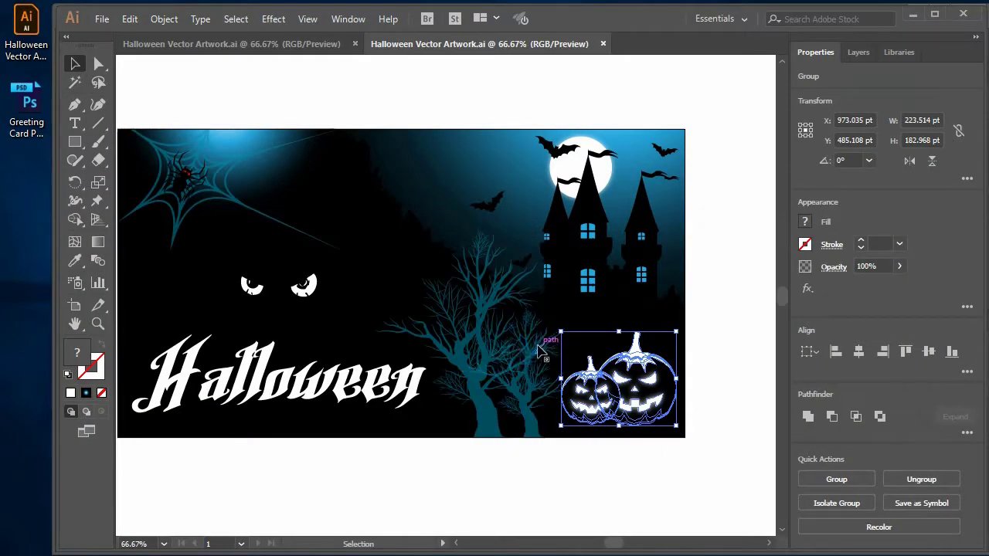
# Step: Paste both bare blue trees as a smart object at the bottom edge, enlarged about 177%
pyautogui.click(525, 363)
pyautogui.keyDown('shift'); pyautogui.click(445, 326); pyautogui.keyUp('shift')
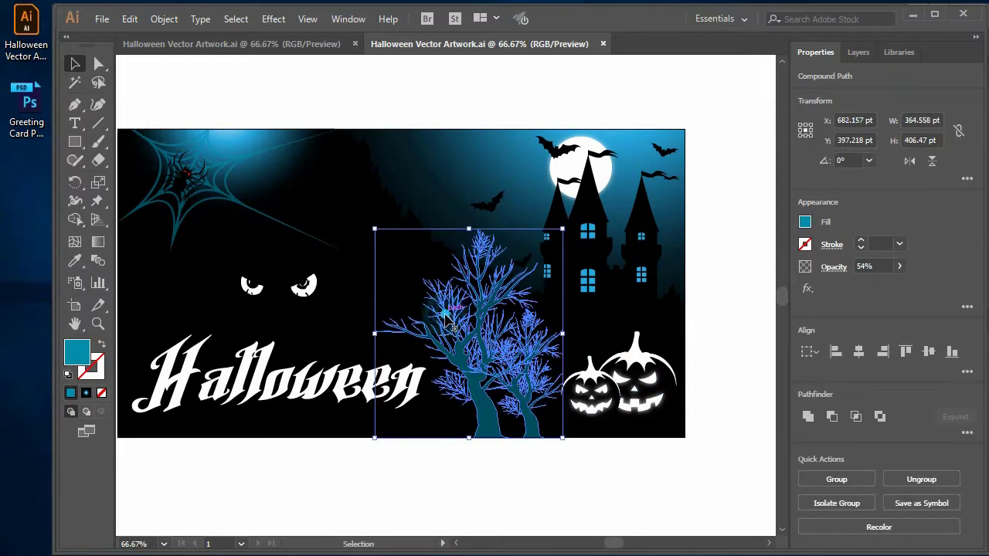
pyautogui.hotkey('ctrl', 'c')
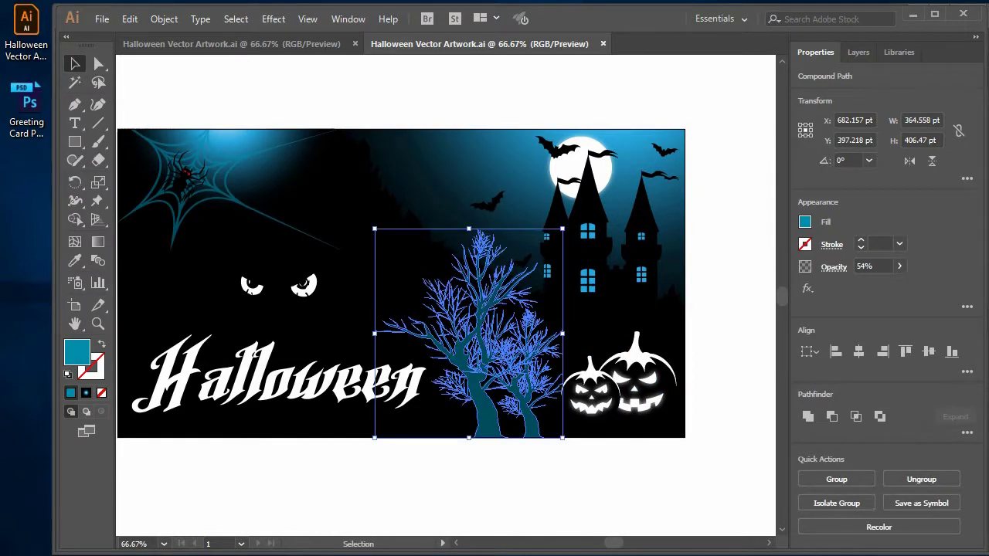
pyautogui.hotkey('alt', 'Tab')
pyautogui.hotkey('ctrl', 'v')
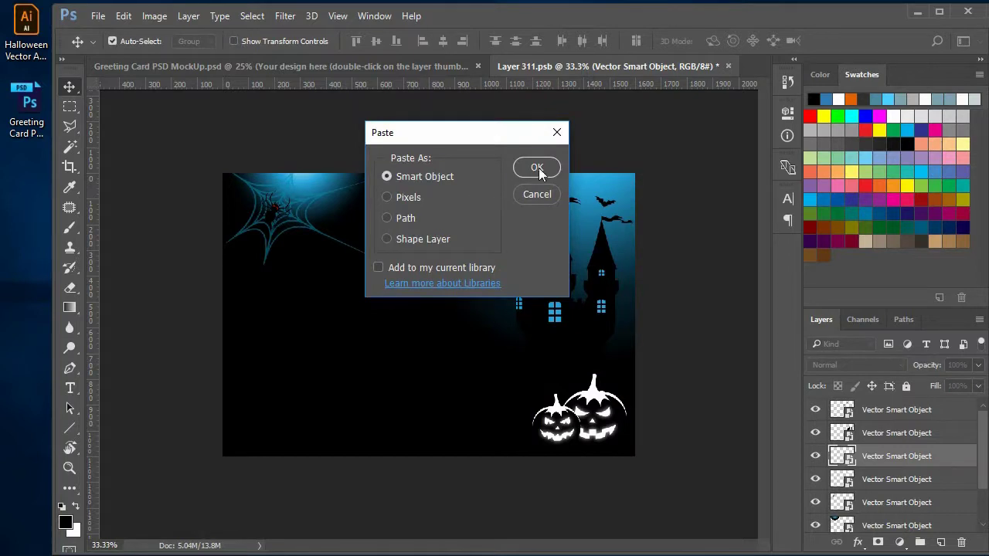
pyautogui.click(537, 167)
pyautogui.moveTo(464, 350); pyautogui.dragTo(505, 439)
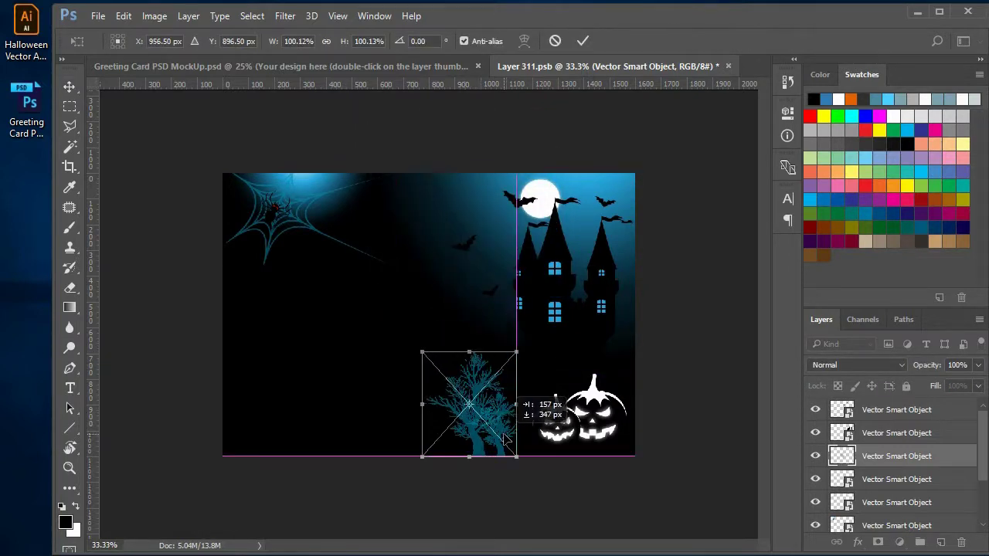
pyautogui.moveTo(421, 349); pyautogui.dragTo(360, 245)
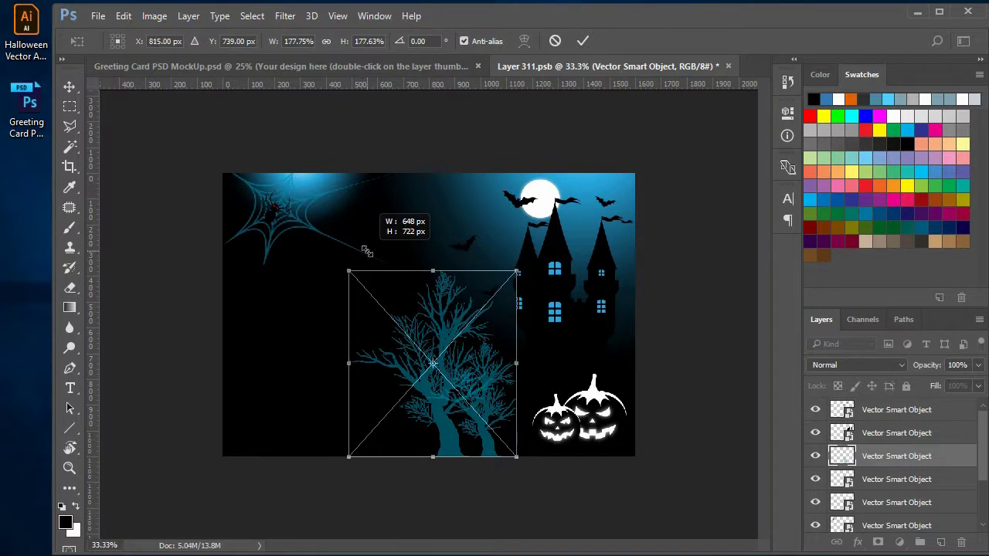
pyautogui.moveTo(360, 245); pyautogui.dragTo(364, 250)
pyautogui.press('Return')
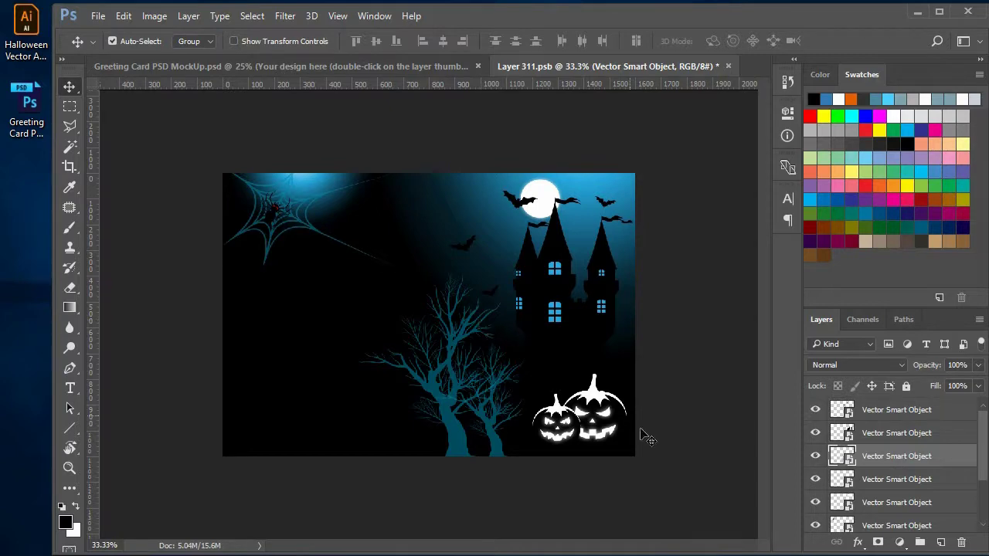
# Step: Nudge the trees slightly right, then pan the Illustrator artwork to show more of it
pyautogui.hotkey('alt', 'Tab')
pyautogui.hotkey('alt', 'Tab')
pyautogui.moveTo(488, 440); pyautogui.dragTo(500, 440)
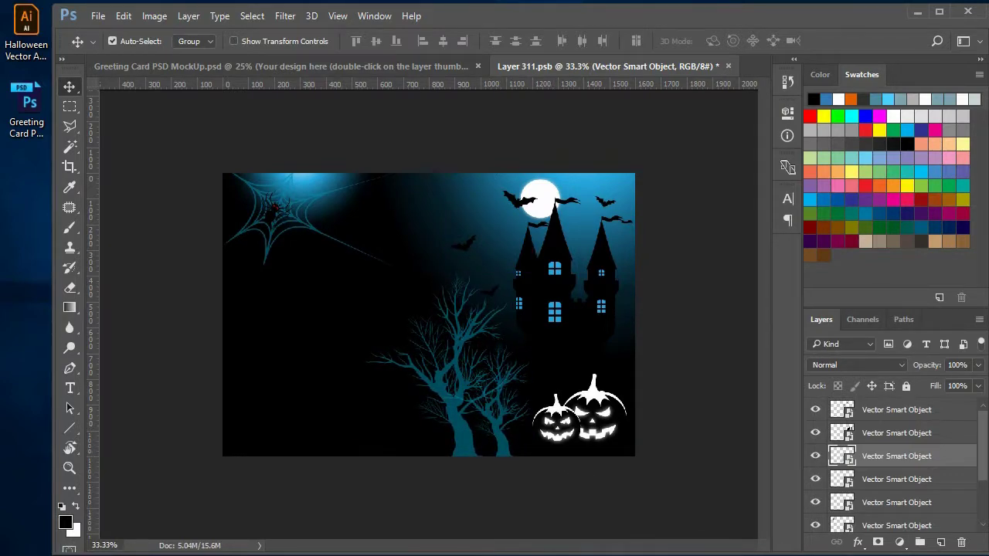
pyautogui.hotkey('alt', 'Tab')
pyautogui.moveTo(340, 305); pyautogui.dragTo(412, 315)
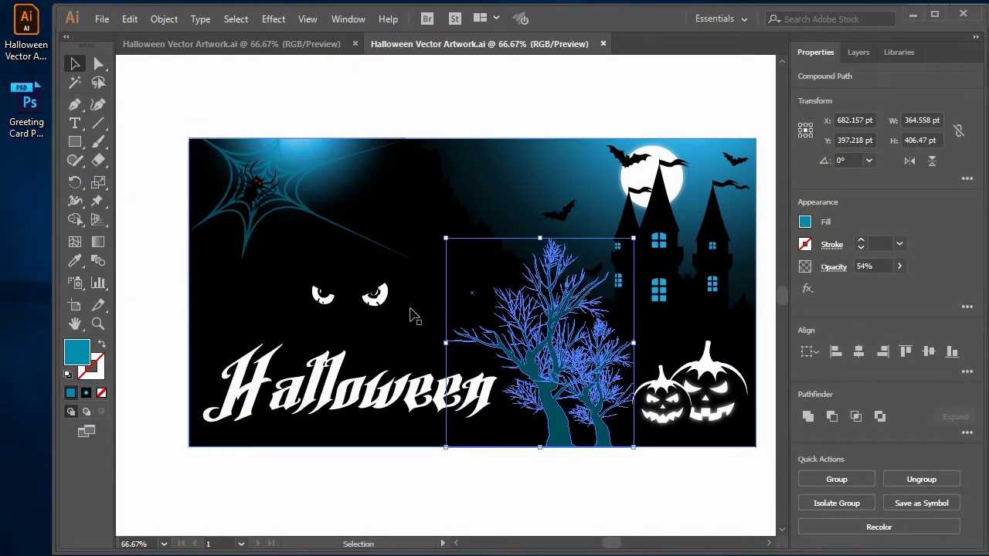
# Step: Paste the dark hill silhouette as a smart object, stretched about 144% by 185%
pyautogui.click(456, 207)
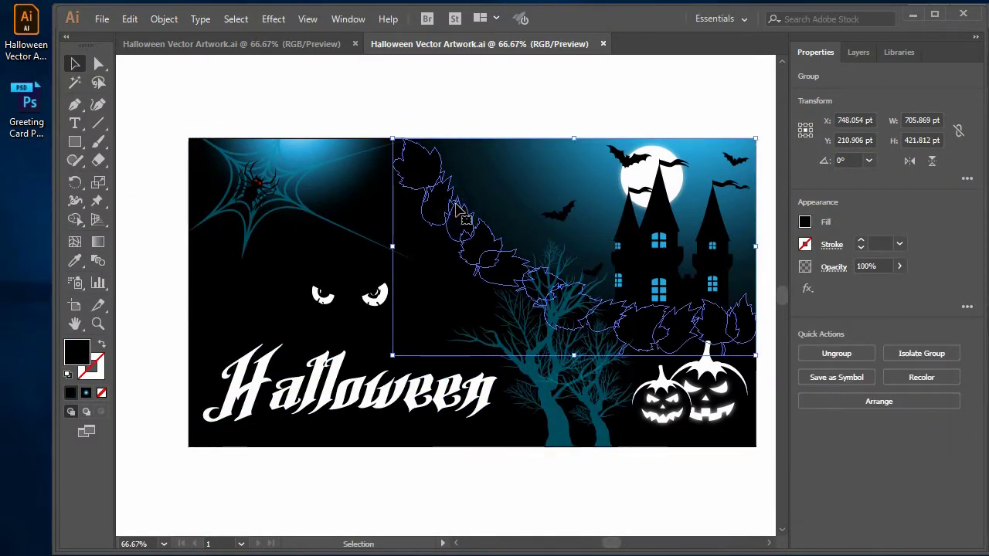
pyautogui.hotkey('alt', 'Tab')
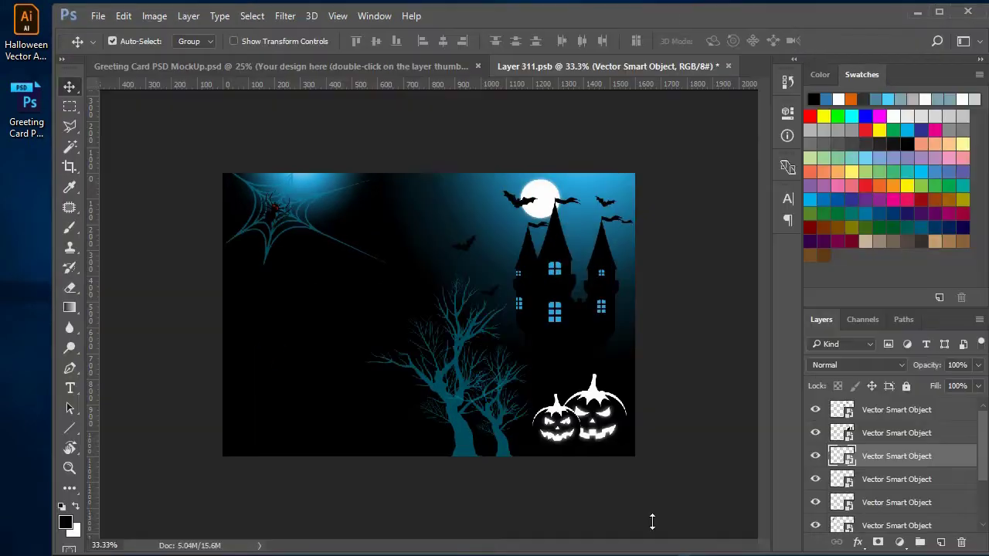
pyautogui.moveTo(652, 523)
pyautogui.mouseDown()
pyautogui.moveTo(508, 322)
pyautogui.moveTo(523, 271)
pyautogui.moveTo(625, 345)
pyautogui.mouseUp()
pyautogui.hotkey('ctrl', 'v')
pyautogui.click(533, 170)
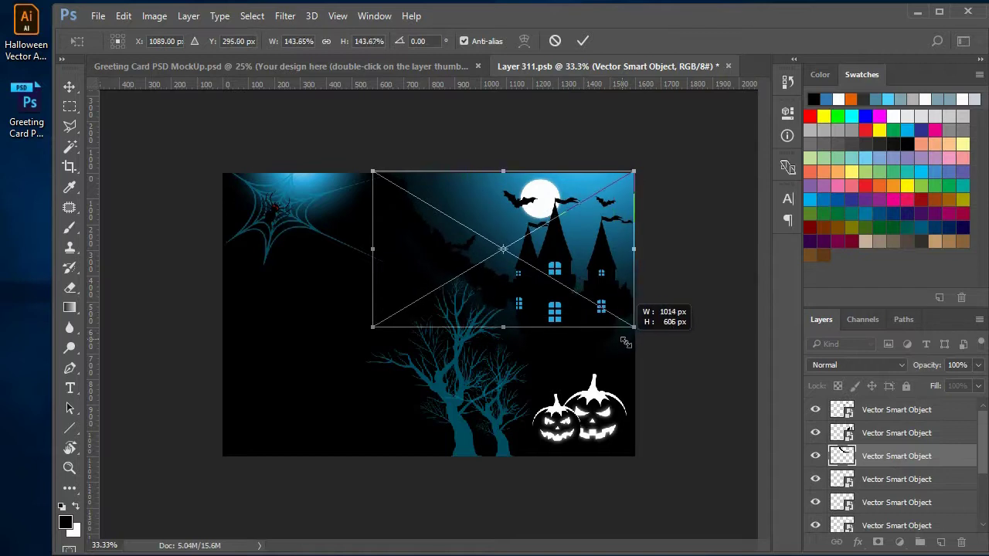
pyautogui.moveTo(503, 327); pyautogui.dragTo(506, 373)
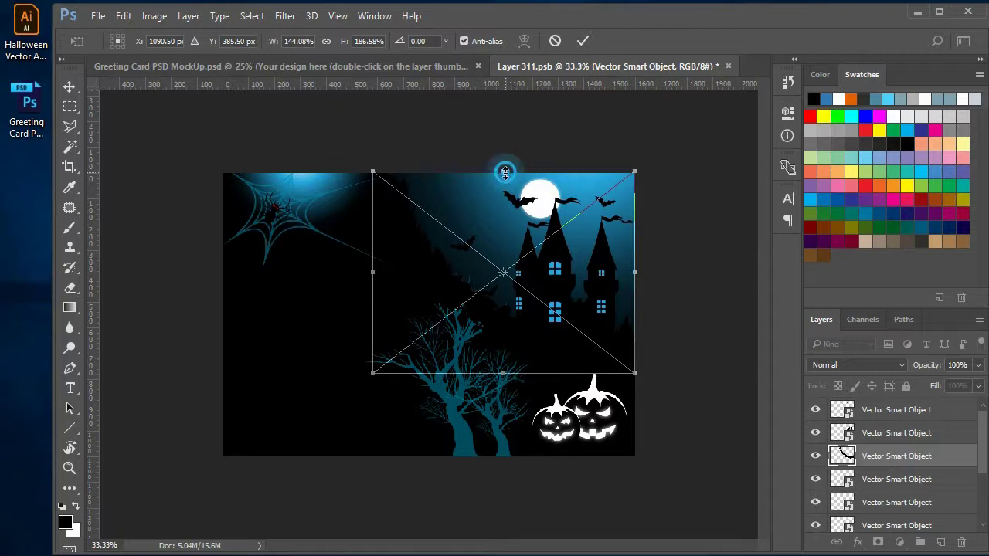
pyautogui.moveTo(505, 171); pyautogui.dragTo(506, 175)
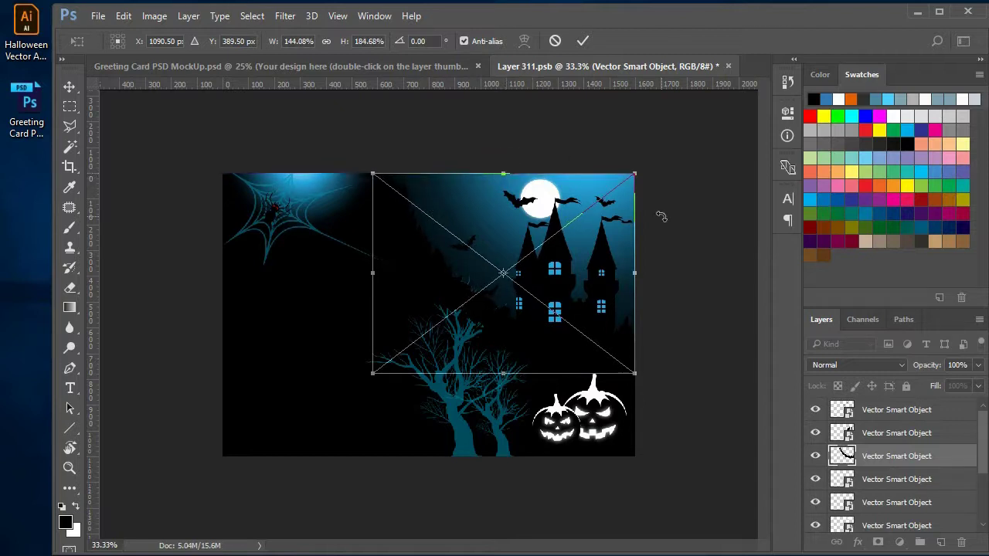
pyautogui.press('Return')
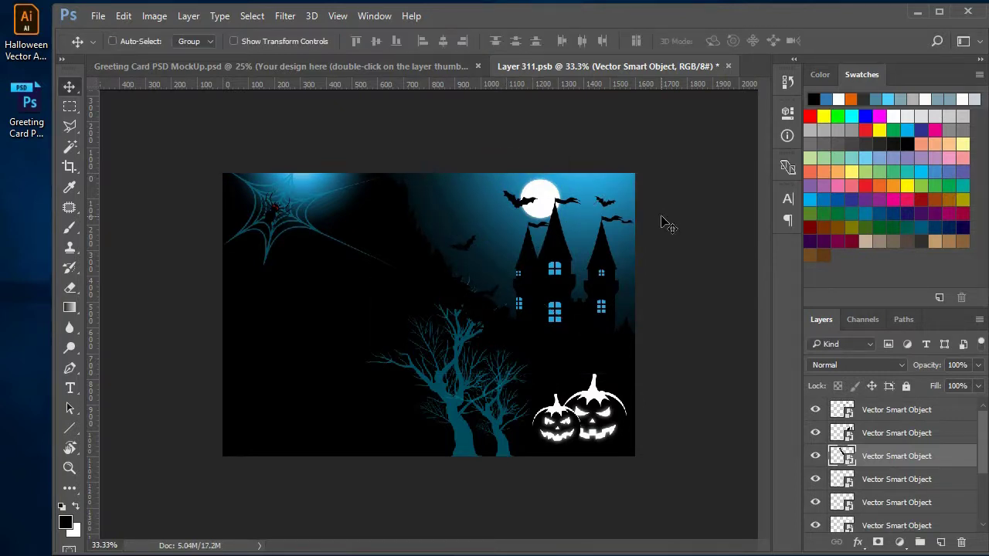
# Step: Restack the hill layer just above the background, then select the topmost layer
pyautogui.hotkey('ctrl', '[')
pyautogui.hotkey('ctrl', '[')
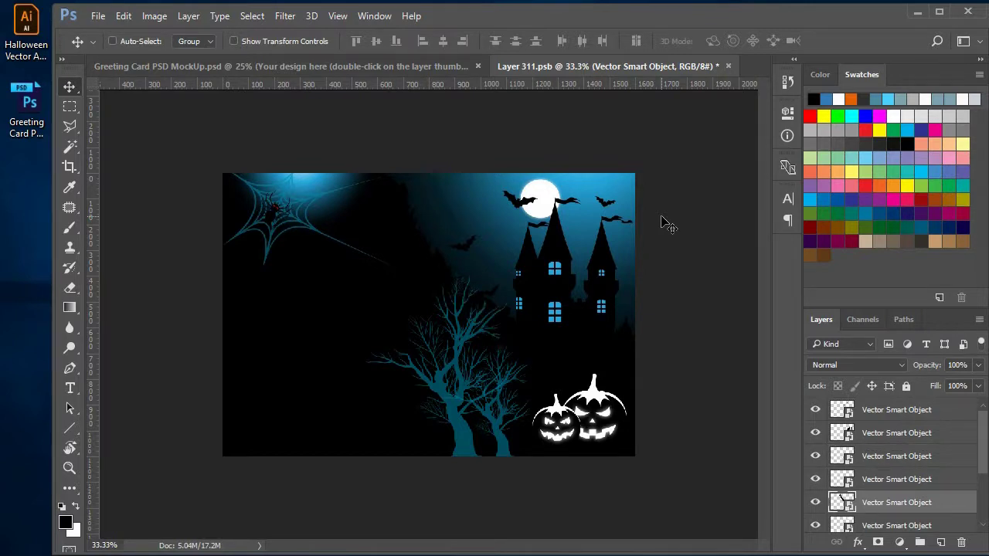
pyautogui.hotkey('ctrl', '[')
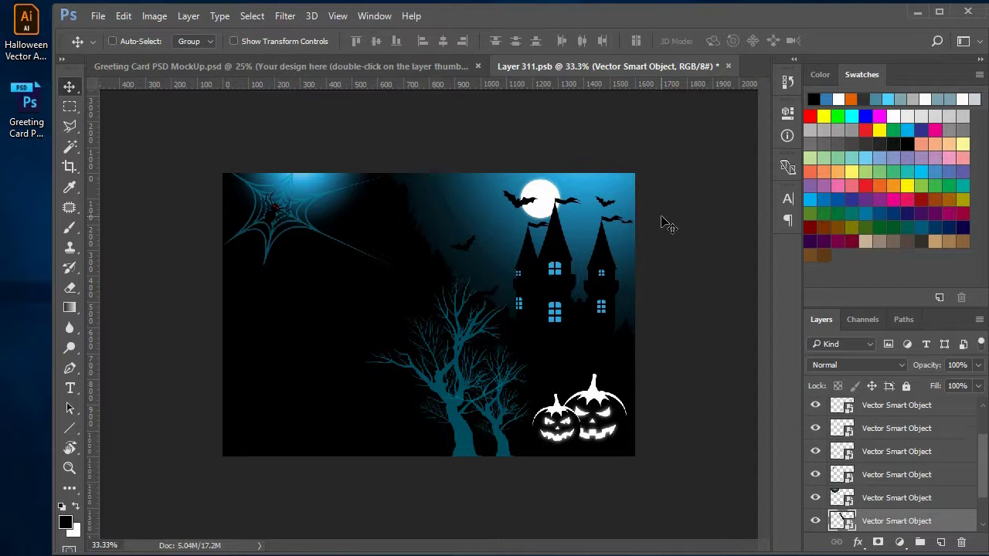
pyautogui.hotkey('ctrl', ']')
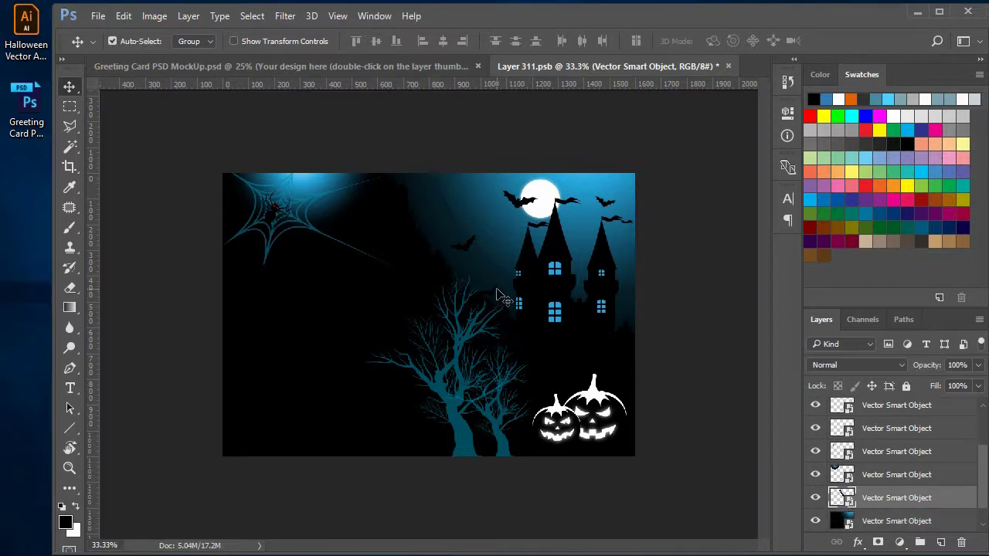
pyautogui.hotkey('ctrl', 'shift', ']')
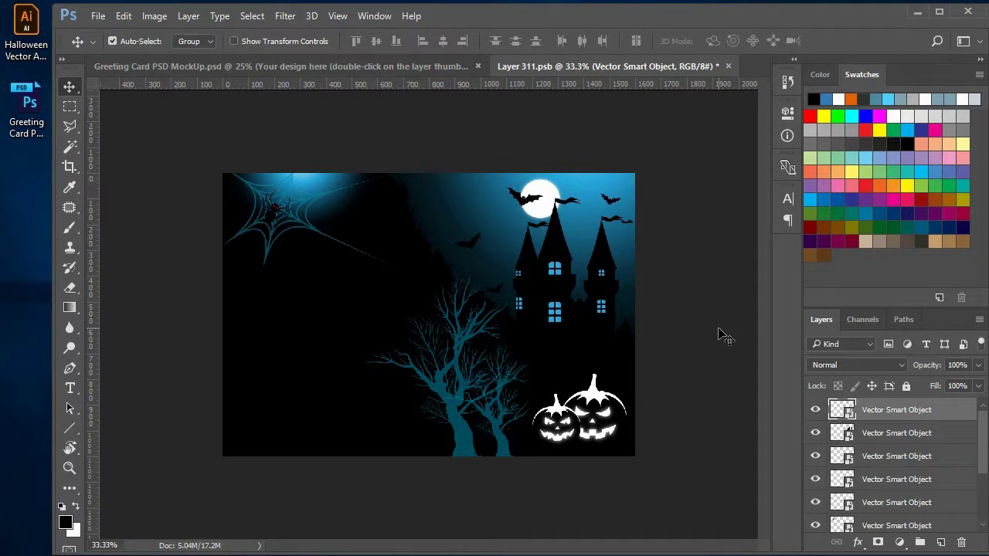
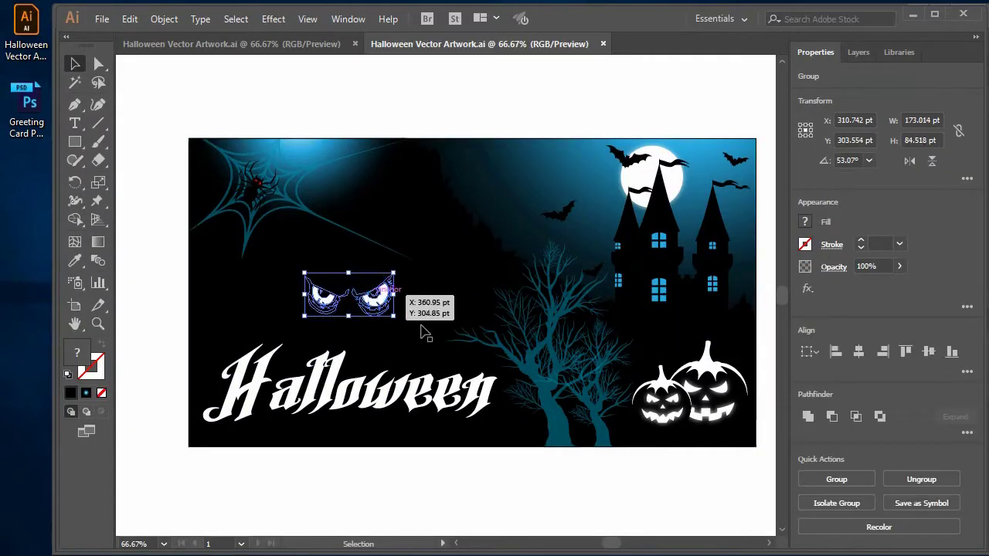
# Step: Select the glaring-eyes group in Illustrator, then bring the Photoshop Halloween artwork forward
pyautogui.press('v')
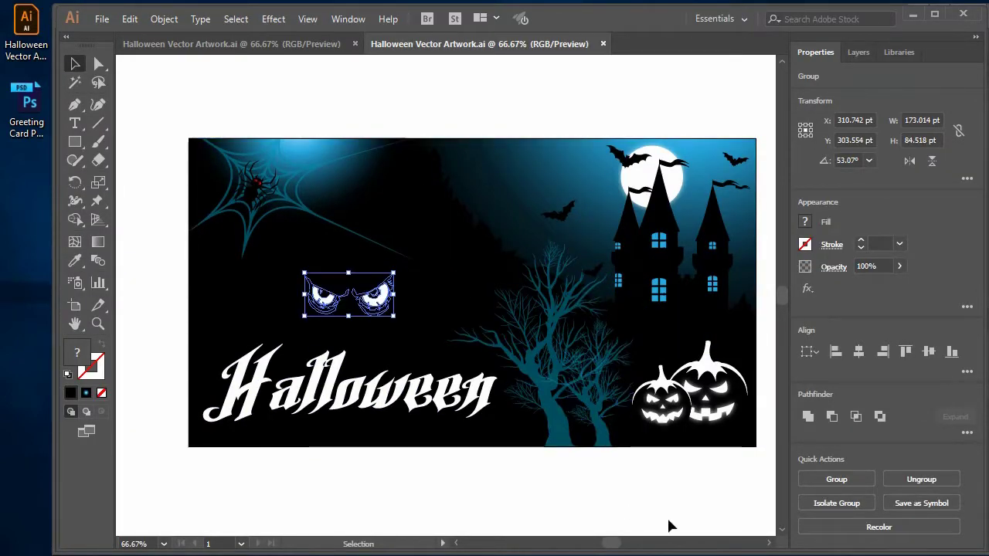
pyautogui.moveTo(27, 108)
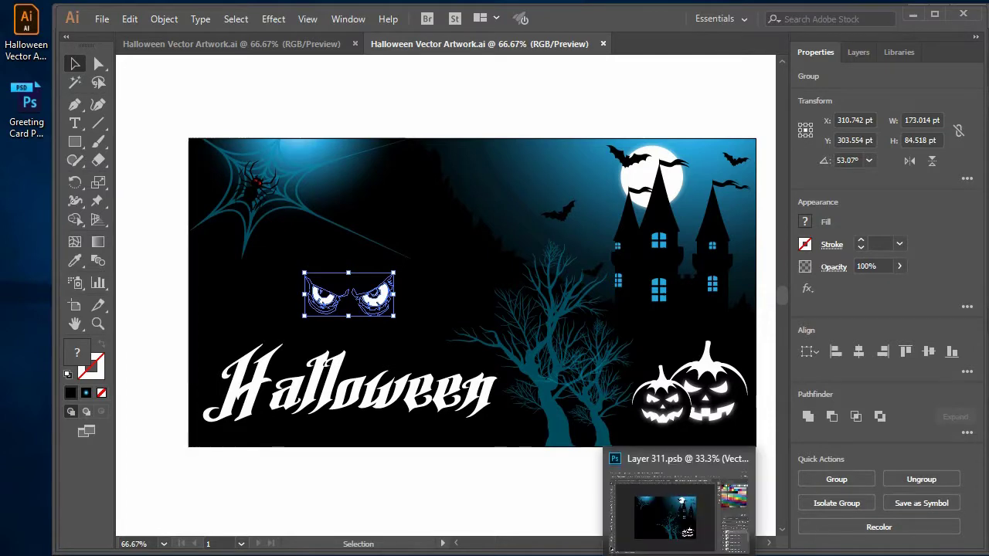
pyautogui.click(680, 506)
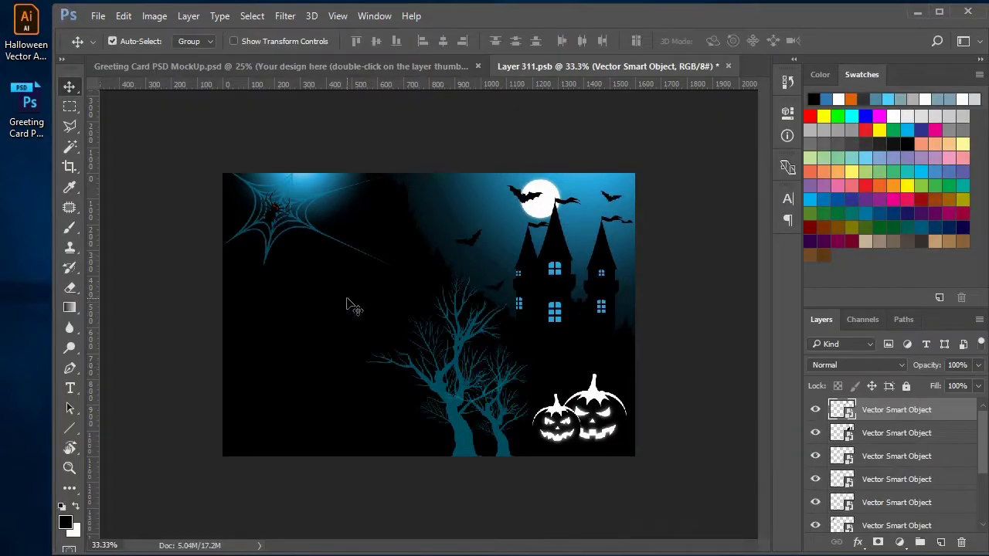
# Step: Paste the eyes as a smart object, enlarged left of the trees, then return to the Steps notes
pyautogui.hotkey('ctrl', 'v')
pyautogui.click(526, 168)
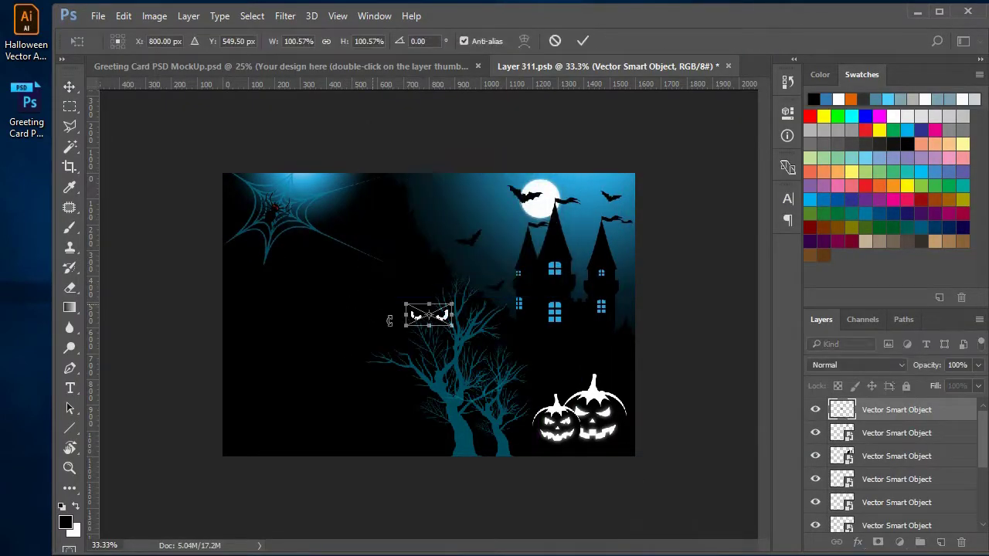
pyautogui.moveTo(440, 318)
pyautogui.mouseDown()
pyautogui.moveTo(336, 304)
pyautogui.moveTo(381, 334)
pyautogui.mouseUp()
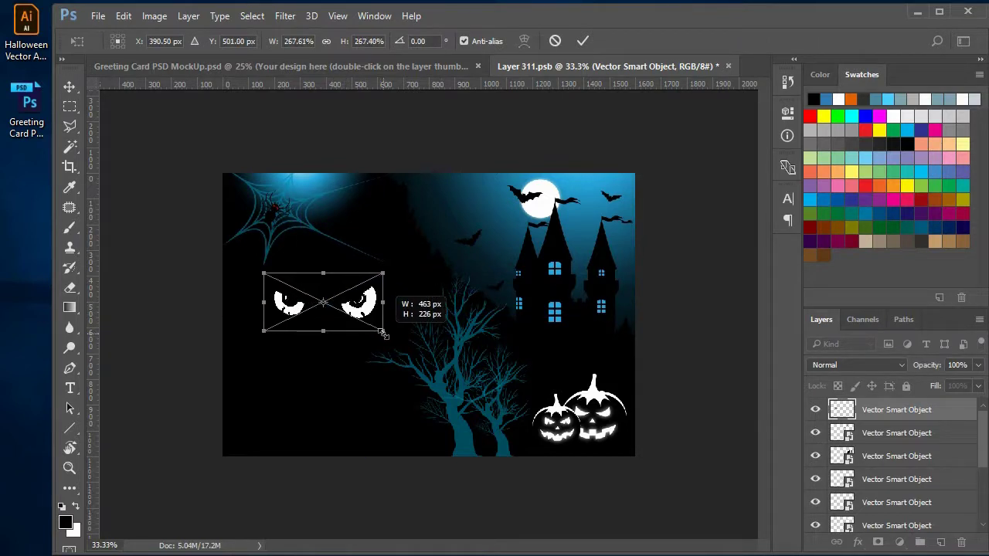
pyautogui.press('Return')
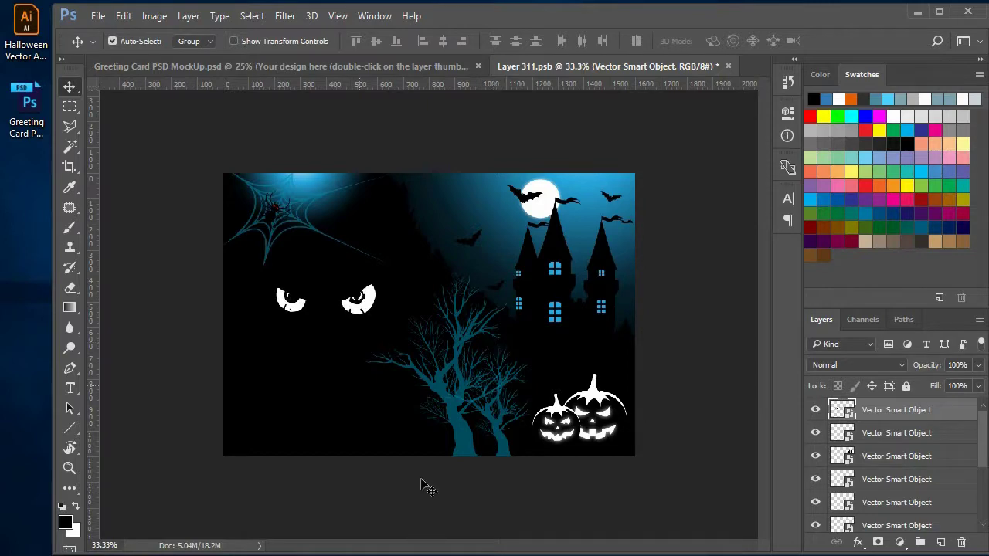
pyautogui.hotkey('alt', 'Tab')
pyautogui.scroll(-1, 627, 440)
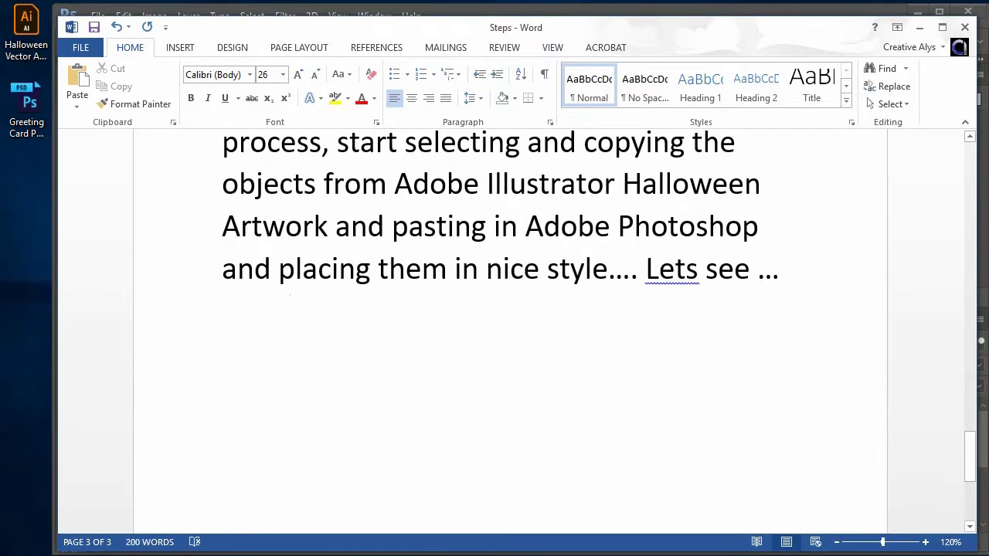
# Step: Add notes 'Now write some people to your party' and 'Select T or press T for text tool…'
pyautogui.press('Return')
pyautogui.press('Return')
pyautogui.write('Now write')
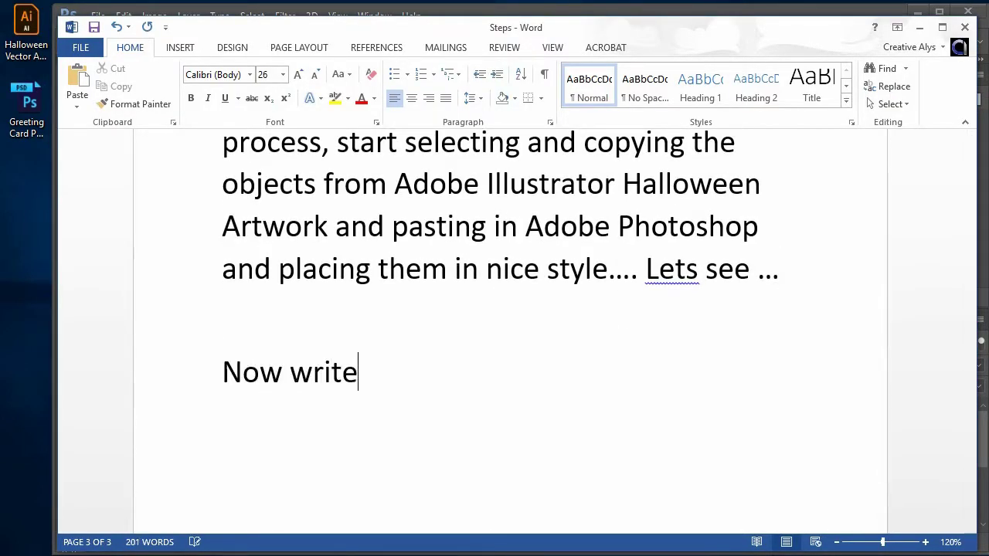
pyautogui.write(' some text')
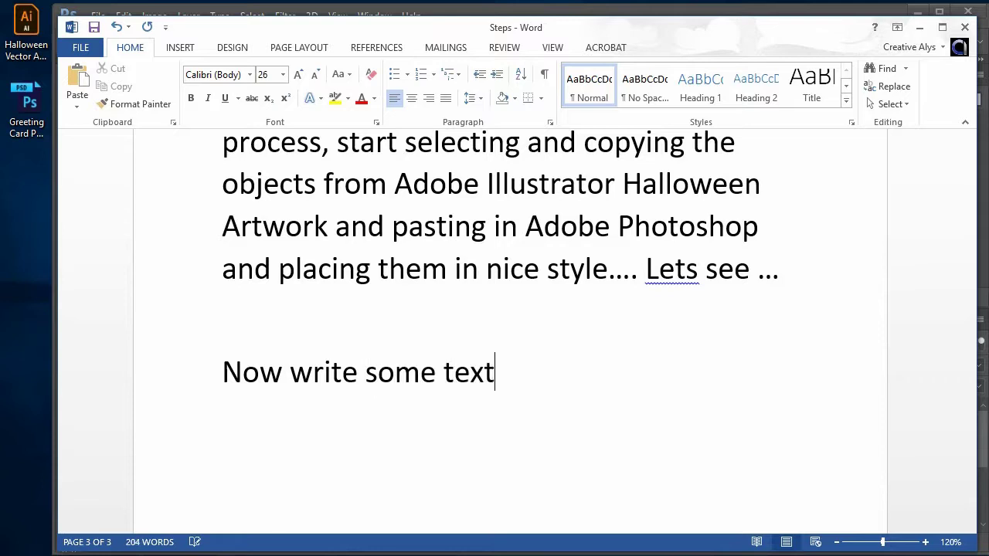
pyautogui.write('p')
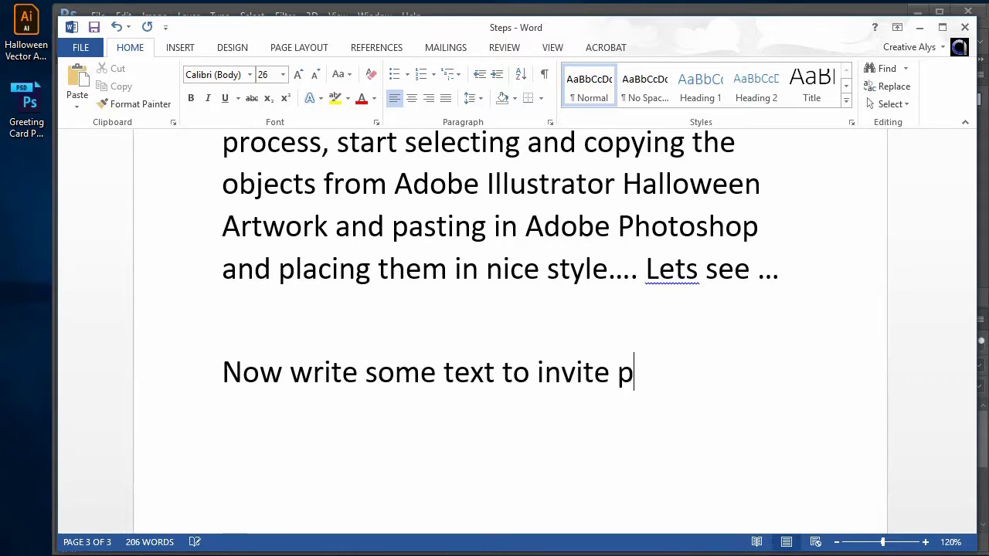
pyautogui.press('BackSpace')
pyautogui.write('pl')
pyautogui.write('eople ')
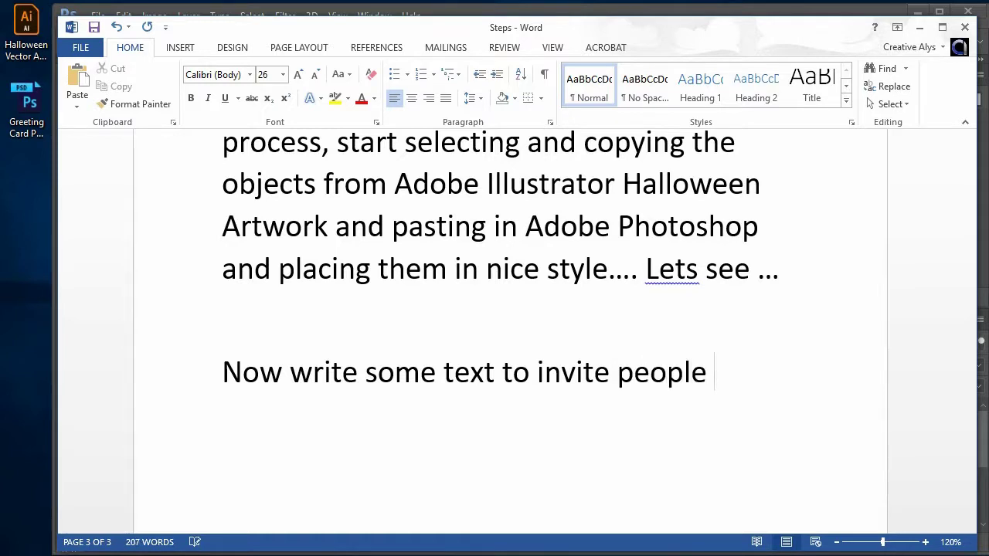
pyautogui.write('tto your ')
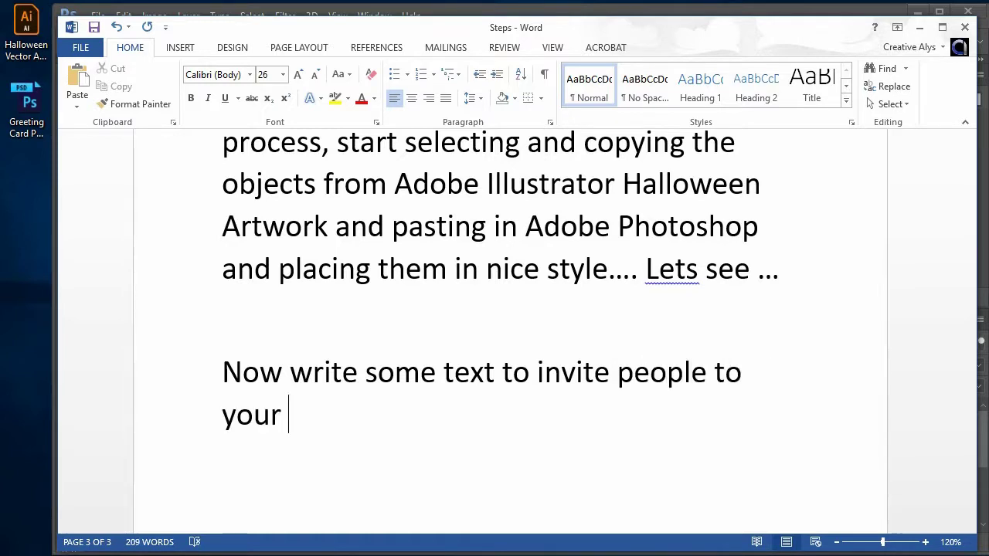
pyautogui.write('par')
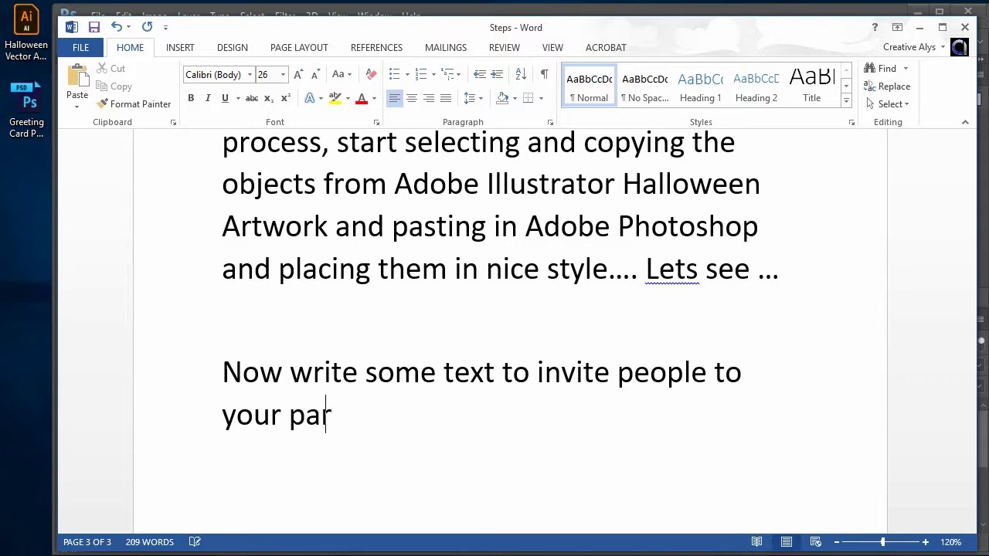
pyautogui.write('ty....')
pyautogui.scroll(-1, 613, 435)
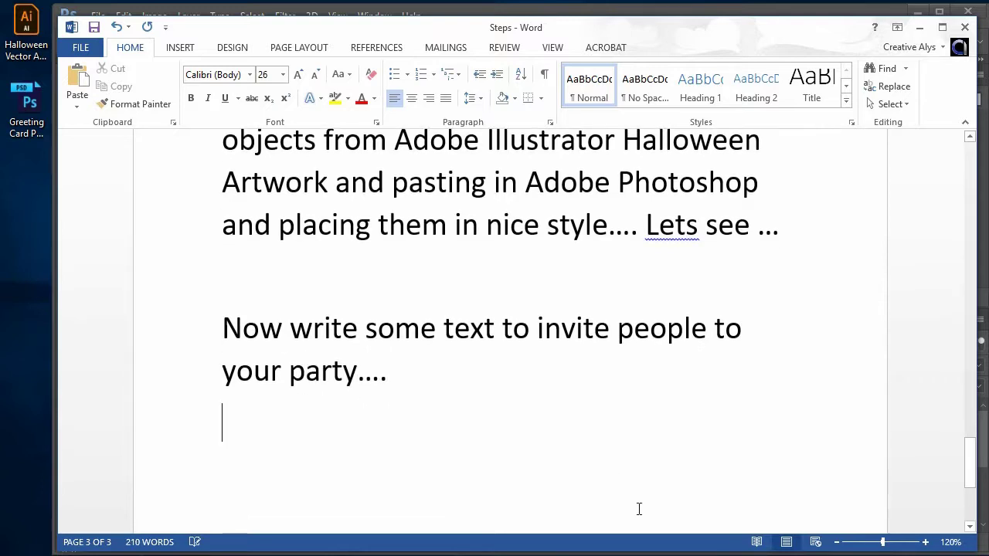
pyautogui.write('Select T')
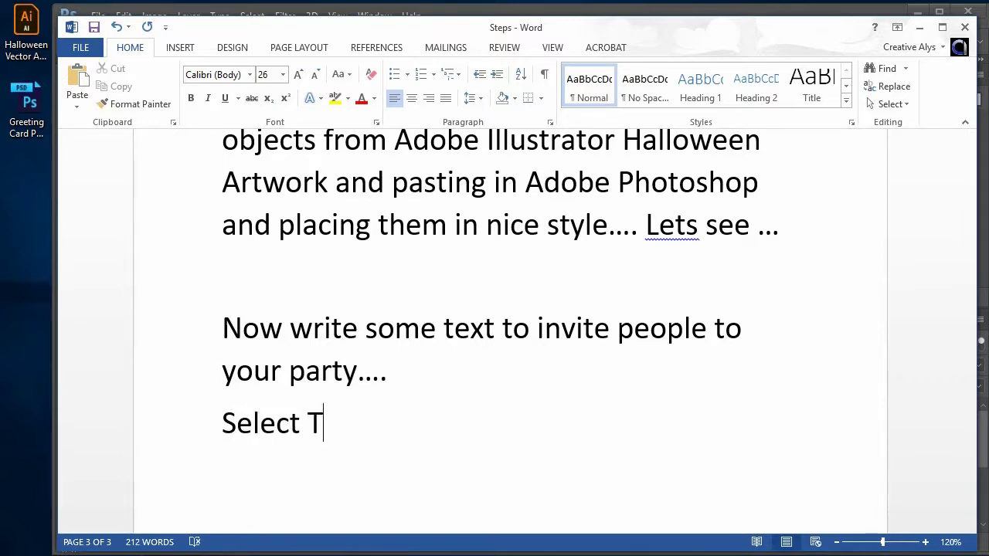
pyautogui.write(' or ')
pyautogui.write('press T ')
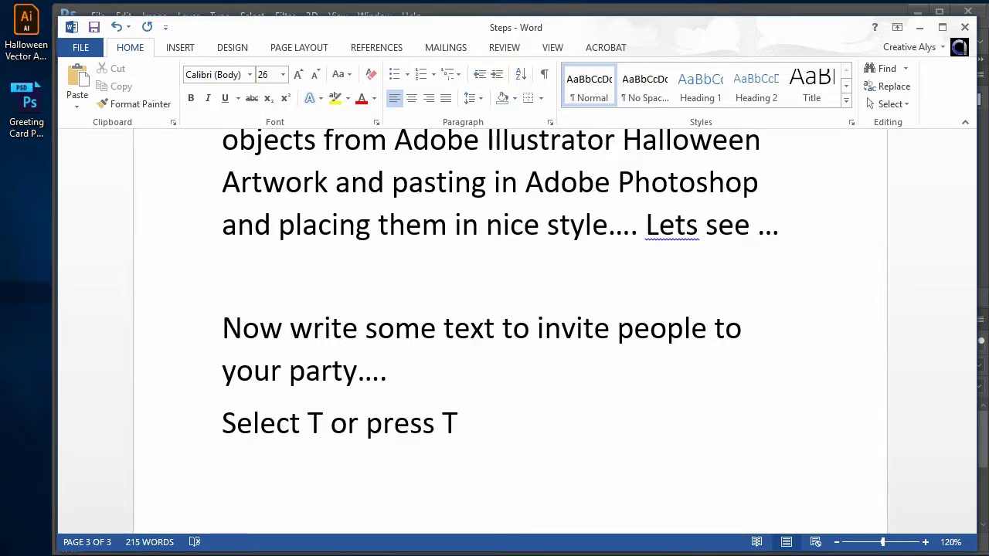
pyautogui.write('for text ')
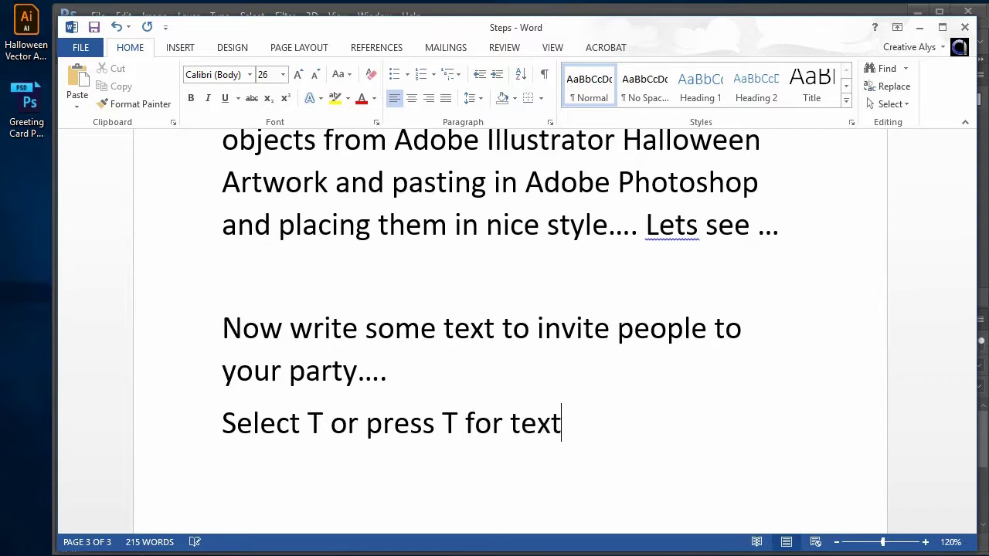
pyautogui.write('tool, cli')
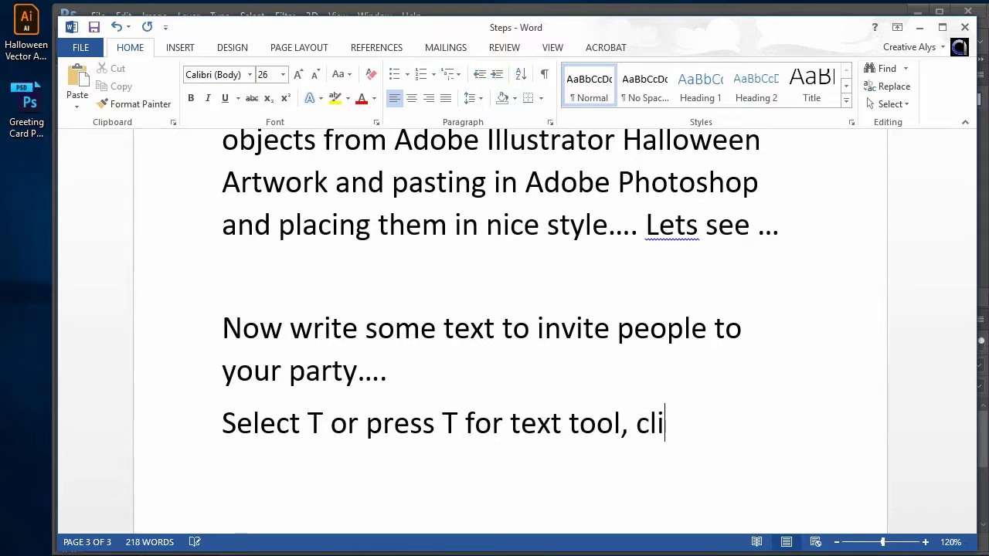
pyautogui.write('ck on the s')
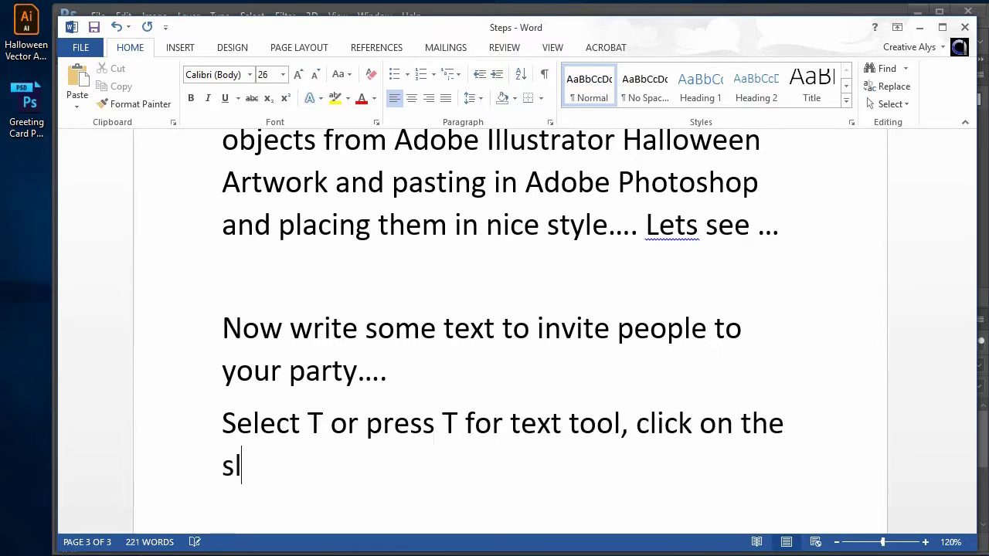
pyautogui.write('pace and st')
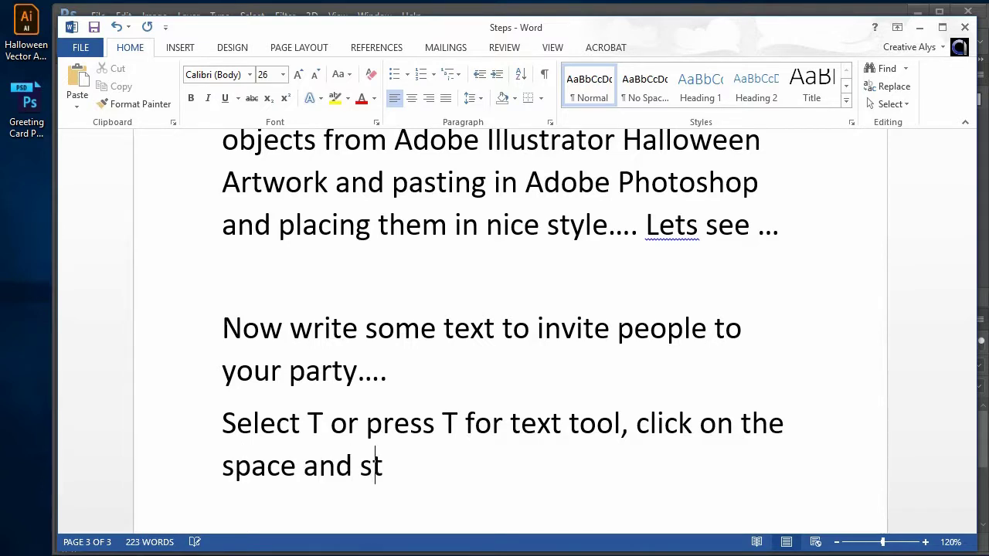
pyautogui.write('art writin')
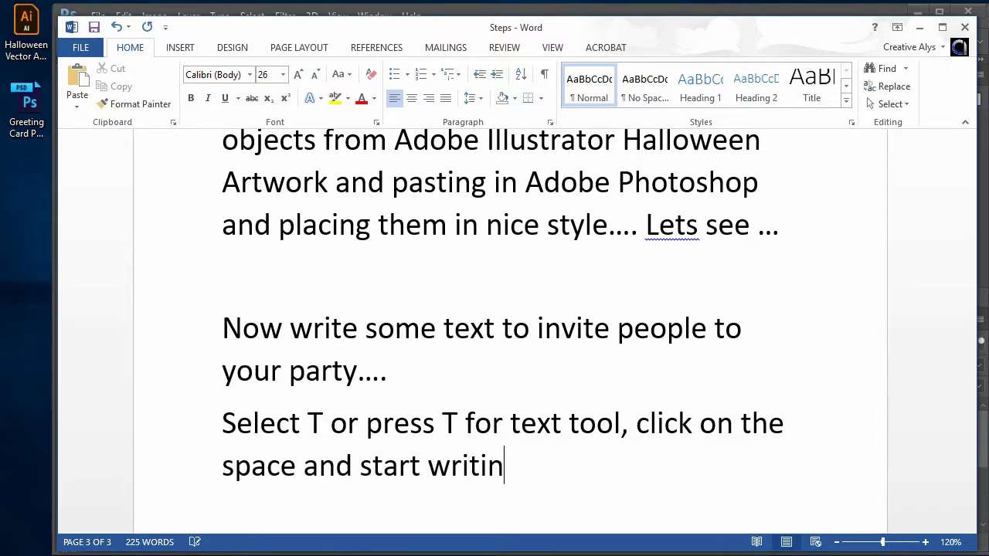
pyautogui.write('g...')
pyautogui.scroll(-2, 556, 453)
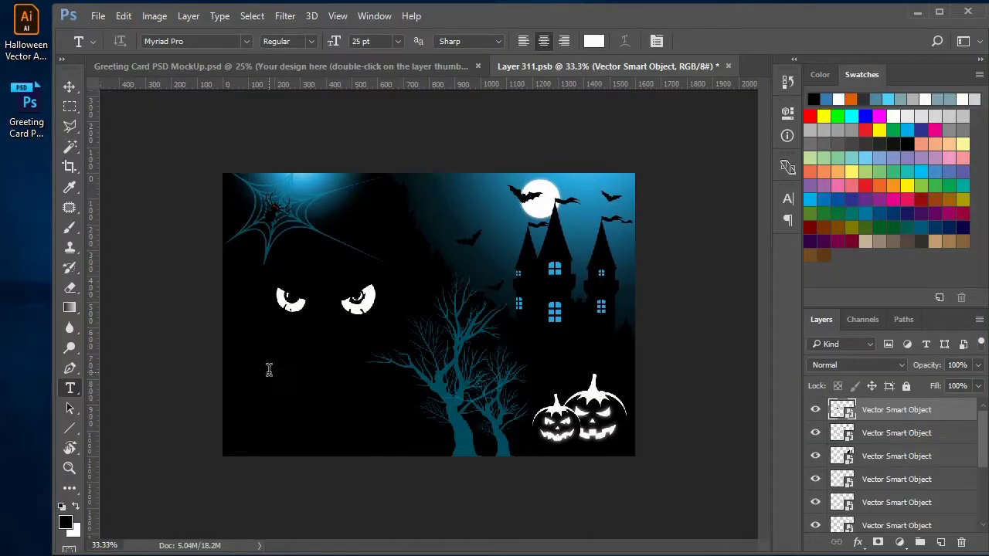
# Step: Type the two-line heading 'JOIN US' / 'IF YOU DARE!!' at lower left and scale it up
pyautogui.click(268, 372)
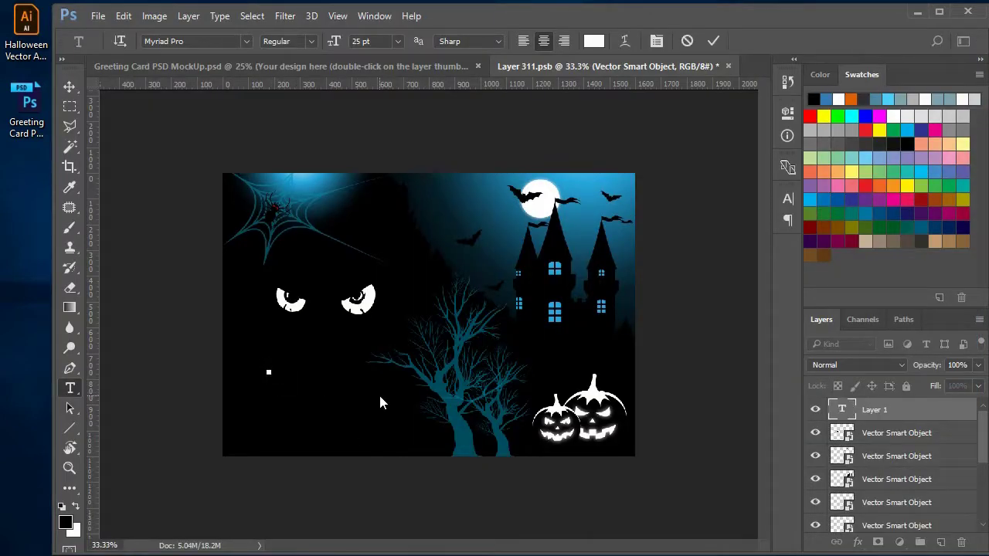
pyautogui.write('JOIN U')
pyautogui.write('S')
pyautogui.press('Return')
pyautogui.write('IF YOU D')
pyautogui.write('ARE')
pyautogui.write('!!!')
pyautogui.hotkey('ctrl', 'Return')
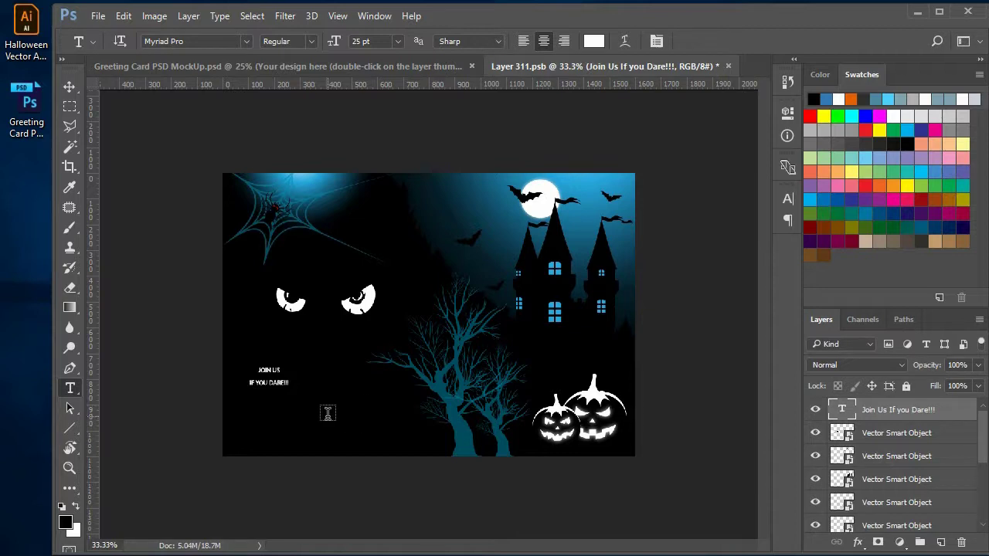
pyautogui.hotkey('ctrl', 't')
pyautogui.moveTo(290, 390); pyautogui.dragTo(402, 442)
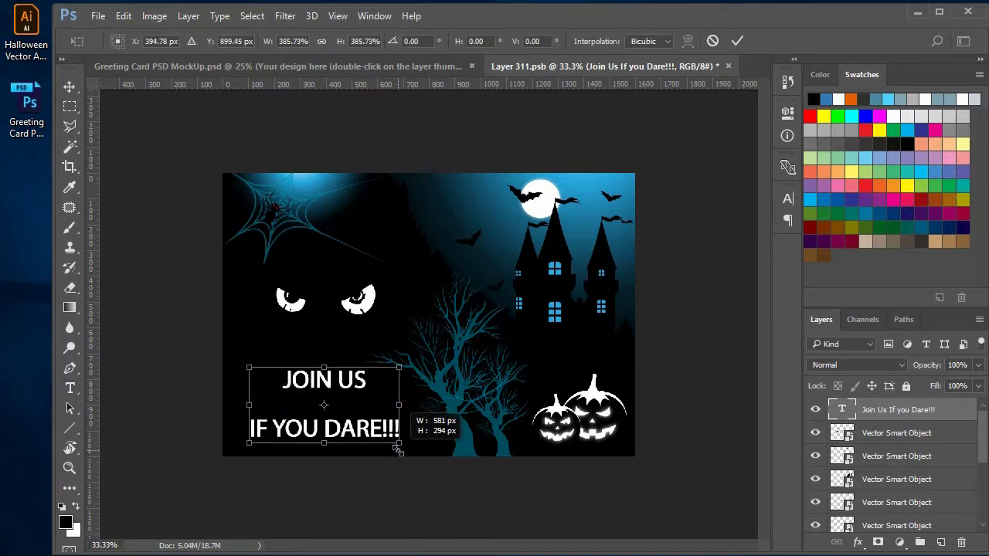
pyautogui.press('Return')
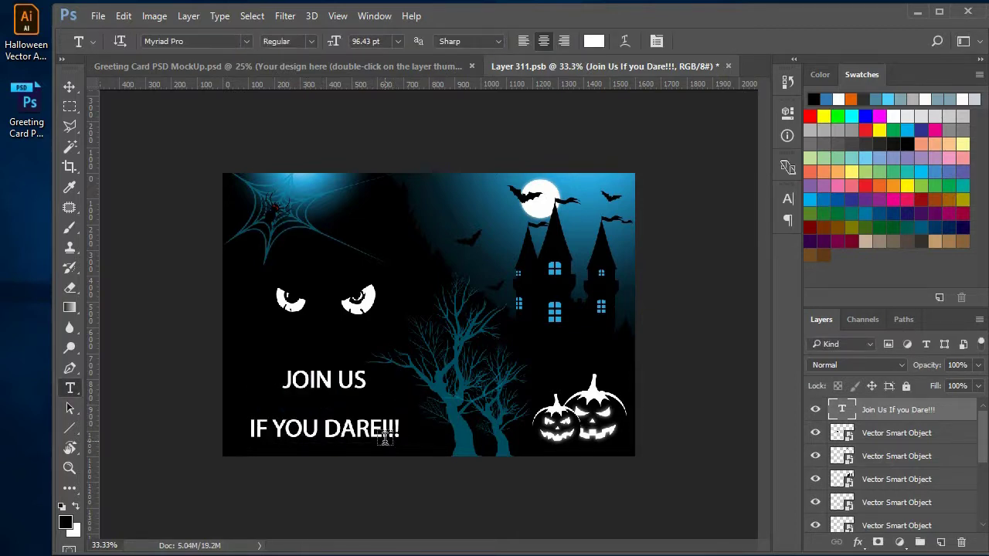
# Step: Shift the heading slightly left and tighten the spacing between its two lines
pyautogui.hotkey('ctrl', 'shift', 'Left')
pyautogui.hotkey('ctrl', 'shift', 'Left')
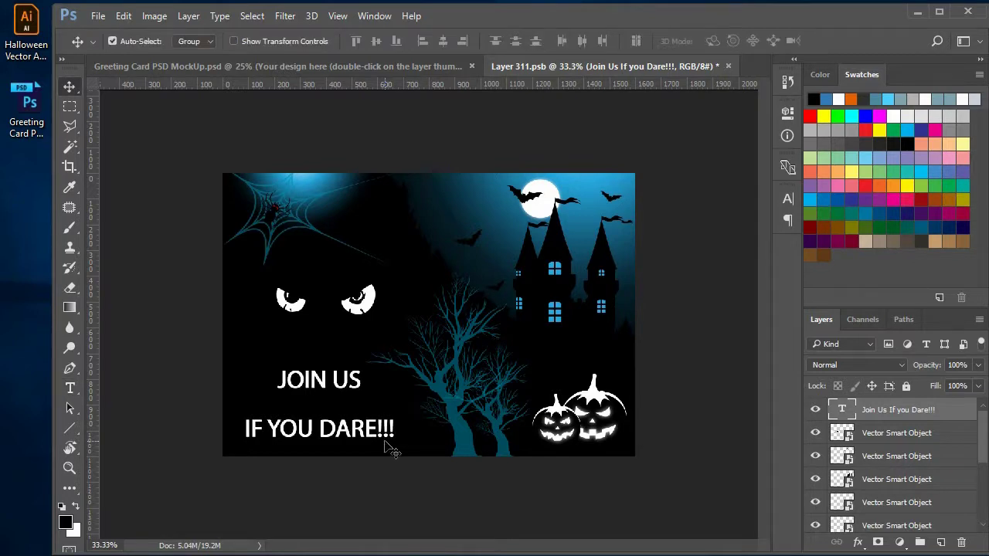
pyautogui.click(344, 379)
pyautogui.hotkey('ctrl', 'a')
pyautogui.hotkey('alt', 'Up')
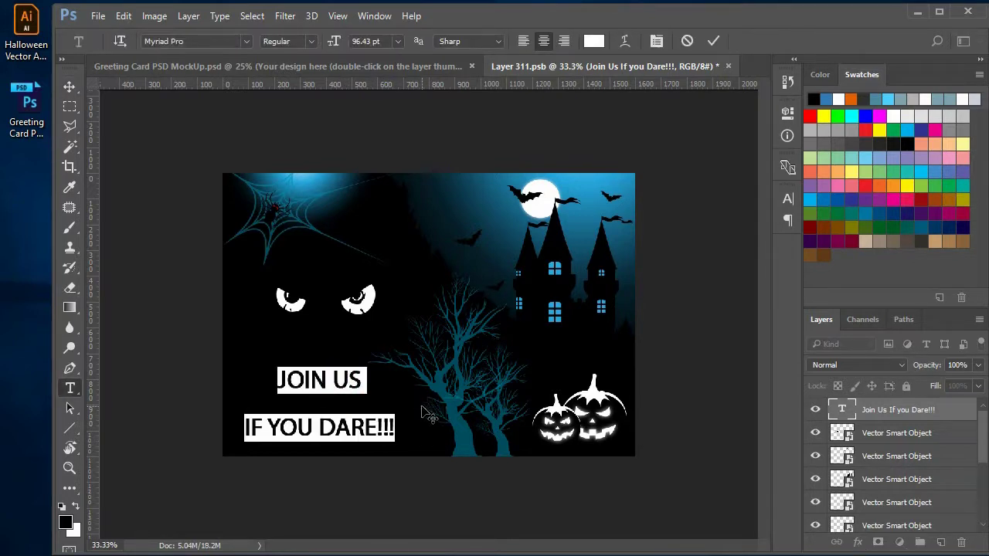
pyautogui.hotkey('alt', 'Up')
pyautogui.hotkey('alt', 'Up')
pyautogui.hotkey('alt', 'Up')
pyautogui.hotkey('alt', 'Up')
pyautogui.hotkey('alt', 'Up')
pyautogui.hotkey('alt', 'Up')
pyautogui.hotkey('alt', 'Up')
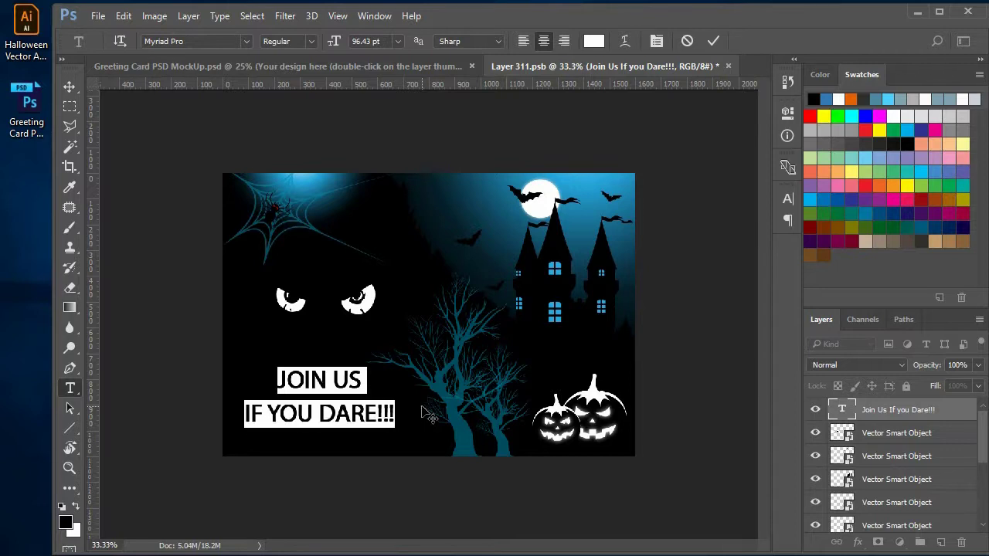
pyautogui.hotkey('alt', 'Up')
pyautogui.hotkey('alt', 'Up')
pyautogui.hotkey('alt', 'Down')
pyautogui.hotkey('ctrl', 'Return')
# Step: Nudge the heading down slightly and commit the text
pyautogui.press('v')
pyautogui.hotkey('shift', 'Down')
pyautogui.hotkey('shift', 'Down')
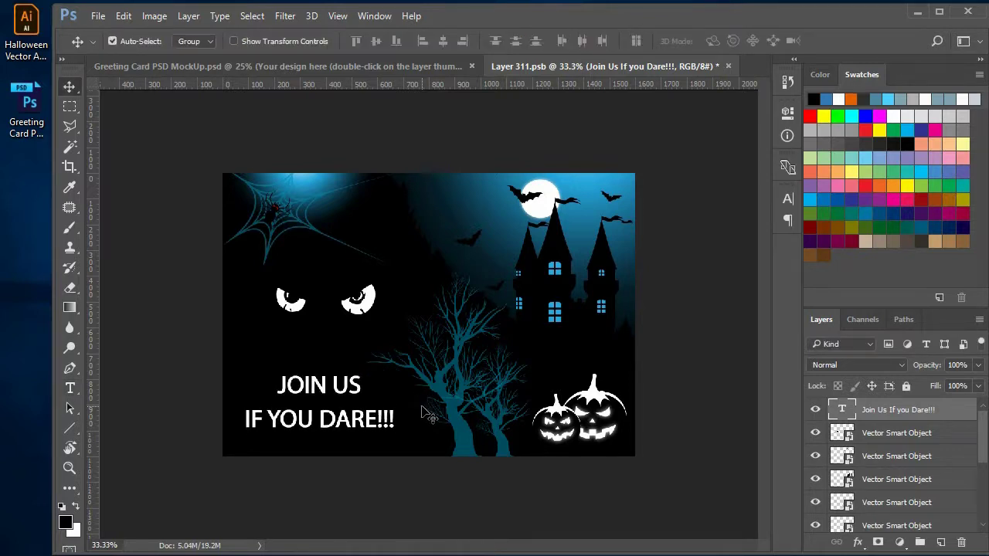
pyautogui.press('t')
pyautogui.click(370, 384)
pyautogui.hotkey('ctrl', 'a')
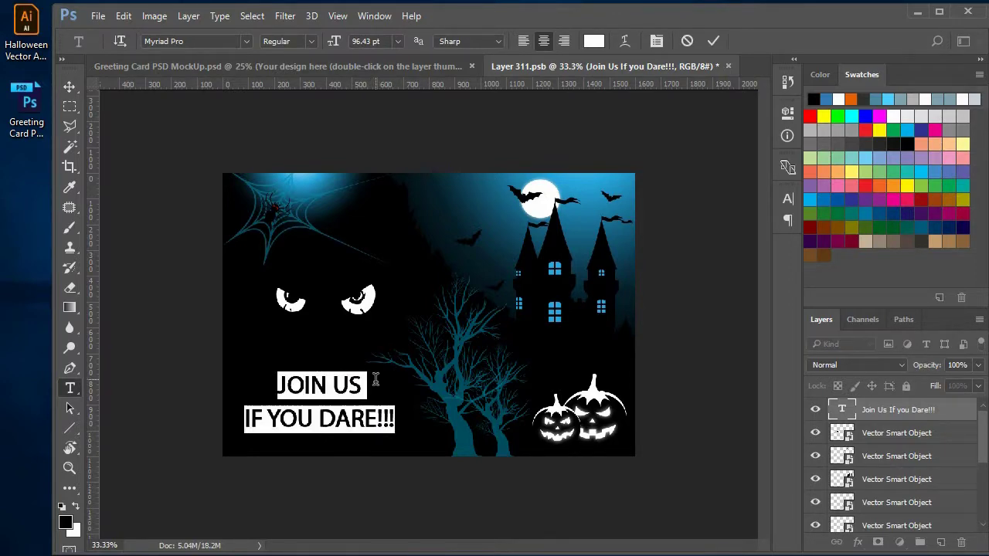
pyautogui.hotkey('ctrl', 'Return')
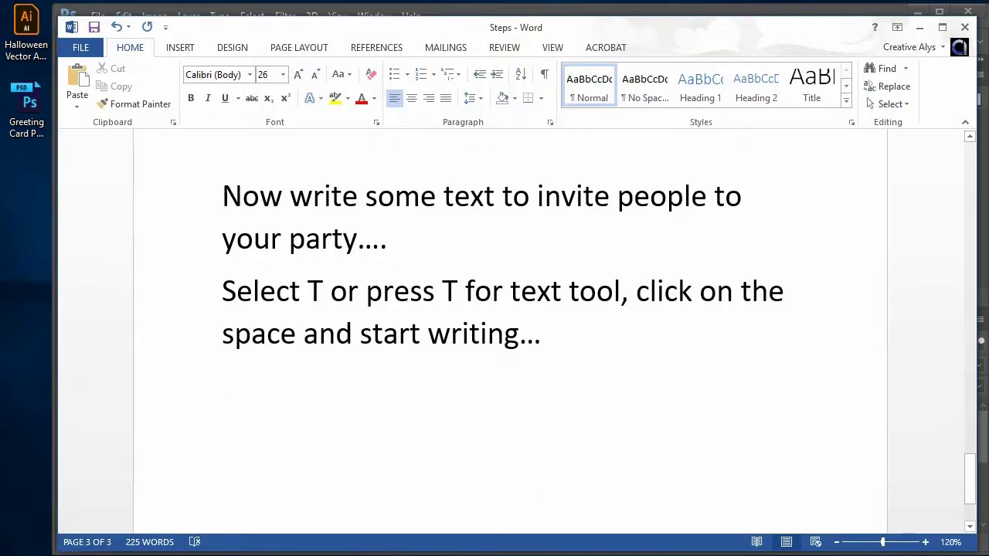
# Step: Type the step 'Change the font style to something related to Halloween style.' in the Steps notes
pyautogui.write('Chang')
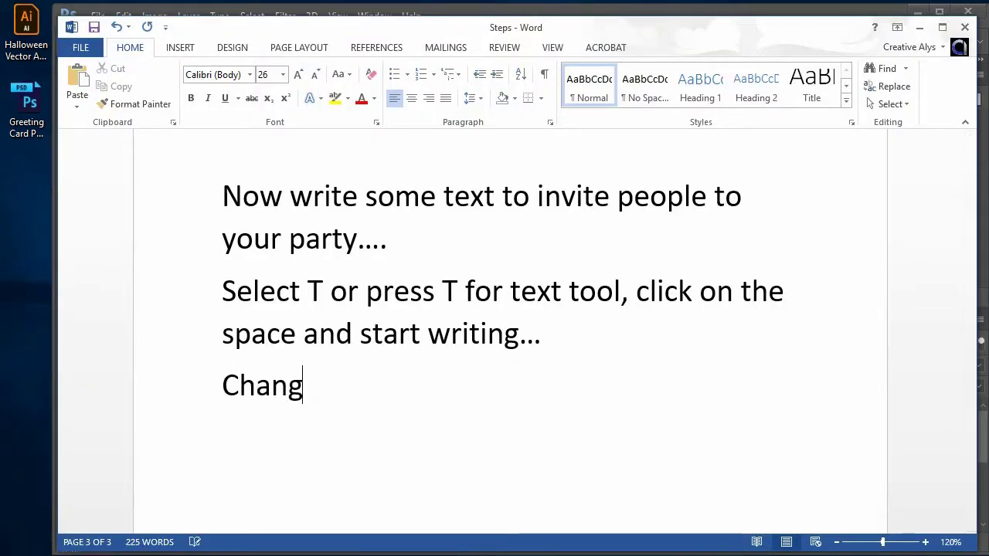
pyautogui.write('e the font s')
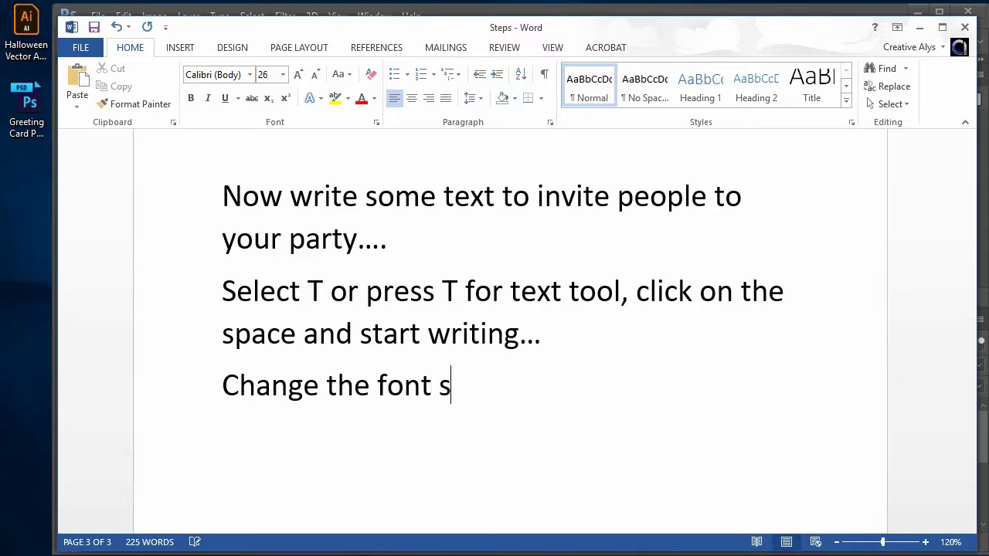
pyautogui.write('tyle to something ')
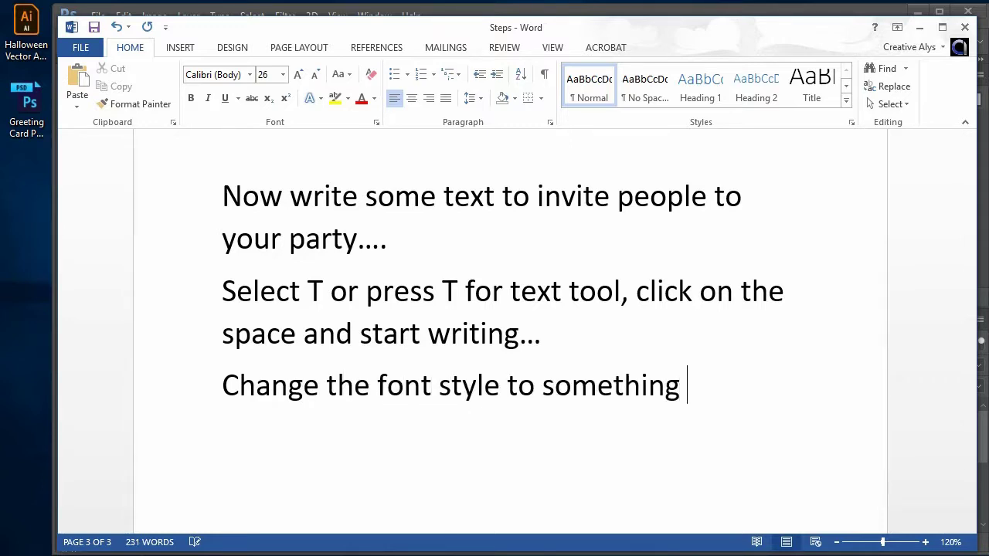
pyautogui.write('related to Hal')
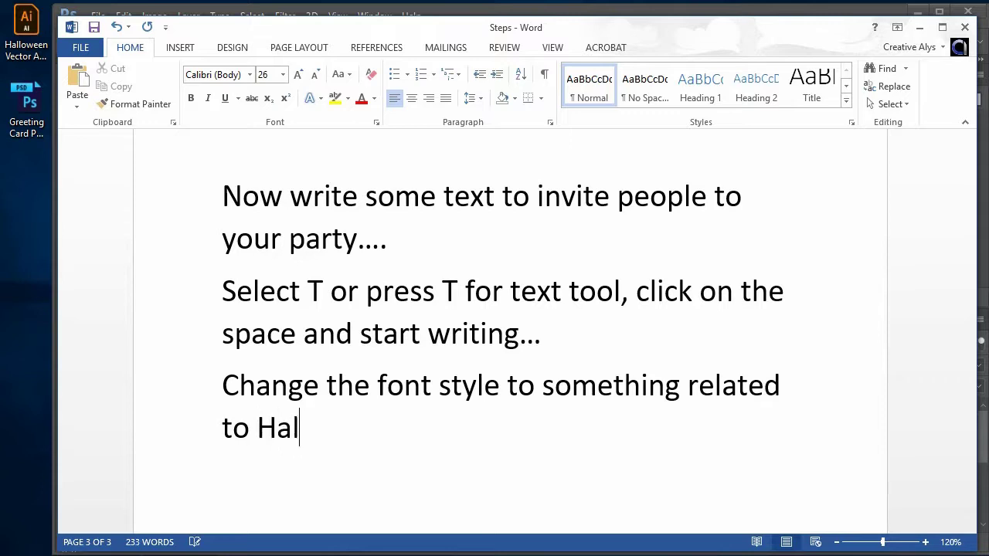
pyautogui.write('loween style ...')
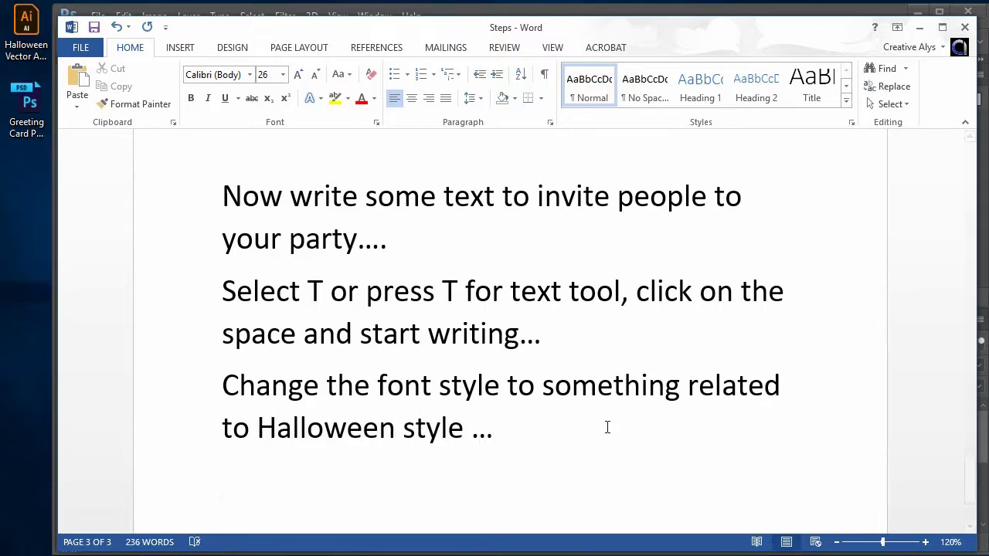
pyautogui.press('Return')
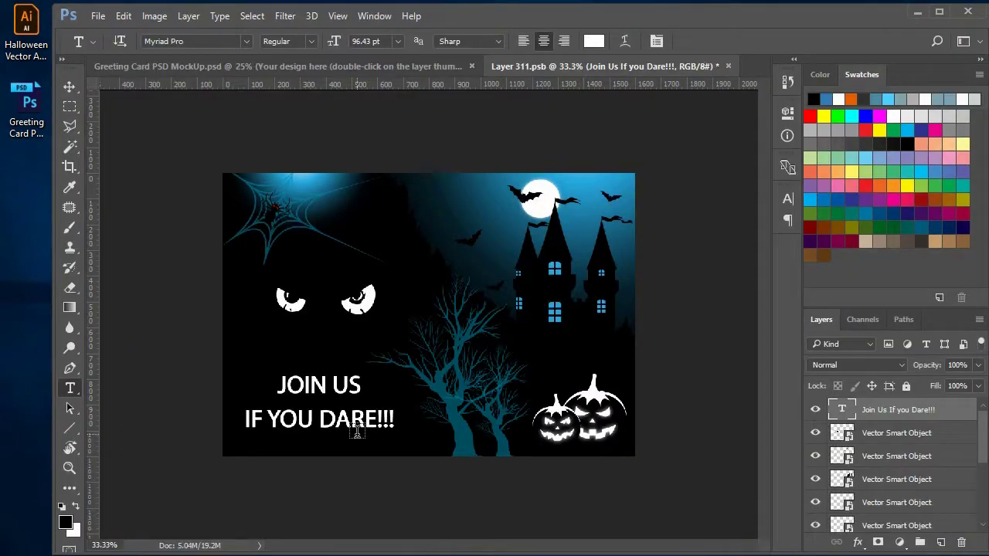
# Step: Set the whole JOIN US IF YOU DARE heading in the Riky Vampdator Normal font
pyautogui.click(358, 429)
pyautogui.hotkey('ctrl', 'a')
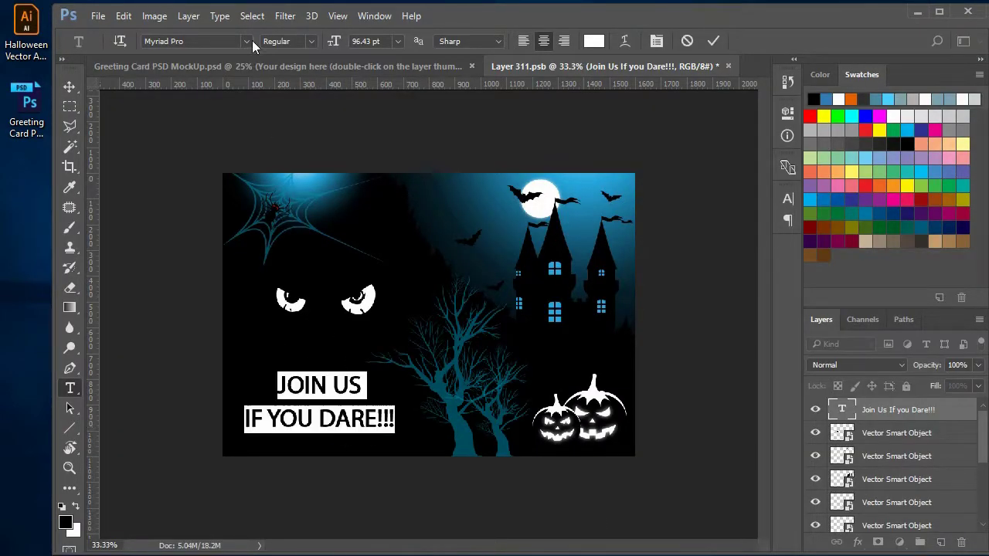
pyautogui.click(248, 42)
pyautogui.scroll(-2, 264, 387)
pyautogui.scroll(-1, 263, 387)
pyautogui.scroll(-2, 264, 386)
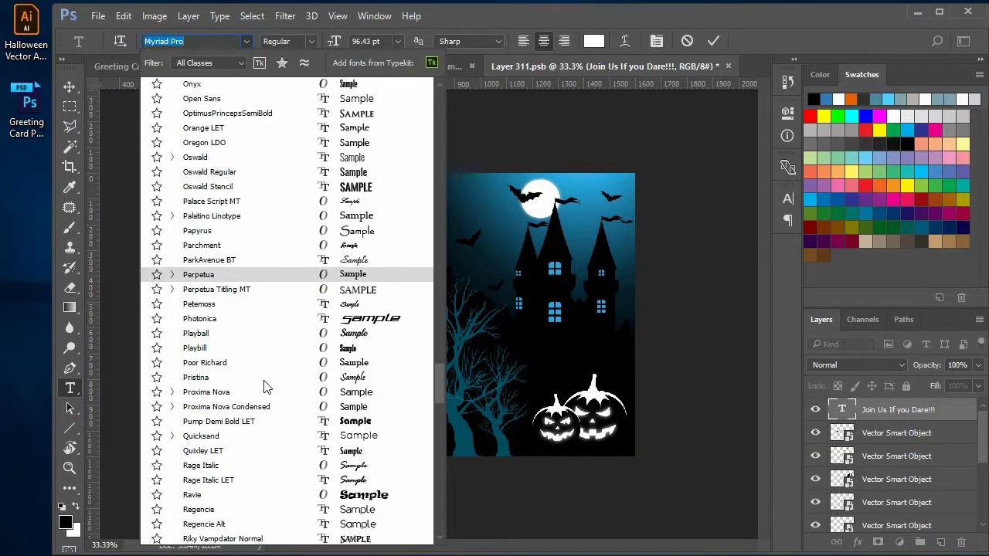
pyautogui.scroll(-2, 266, 394)
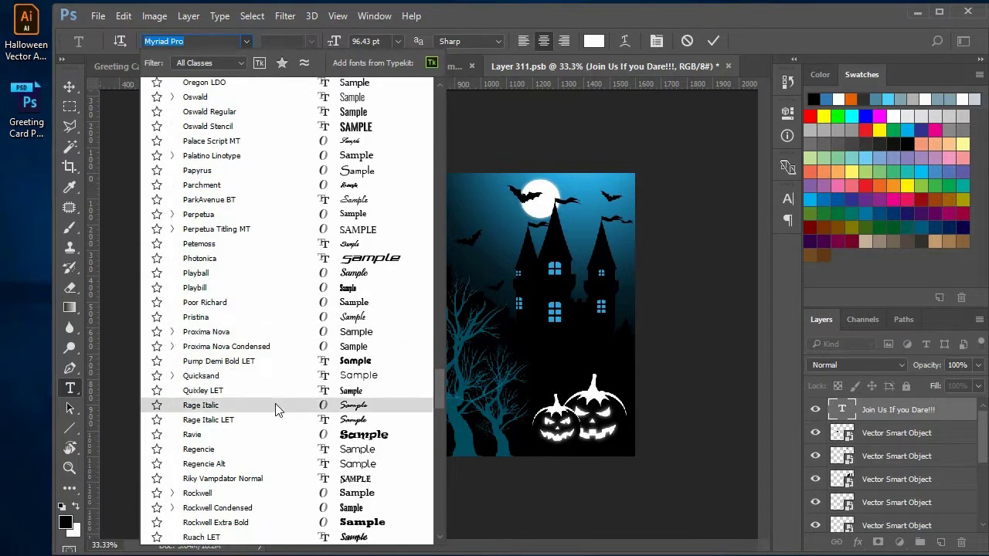
pyautogui.click(218, 480)
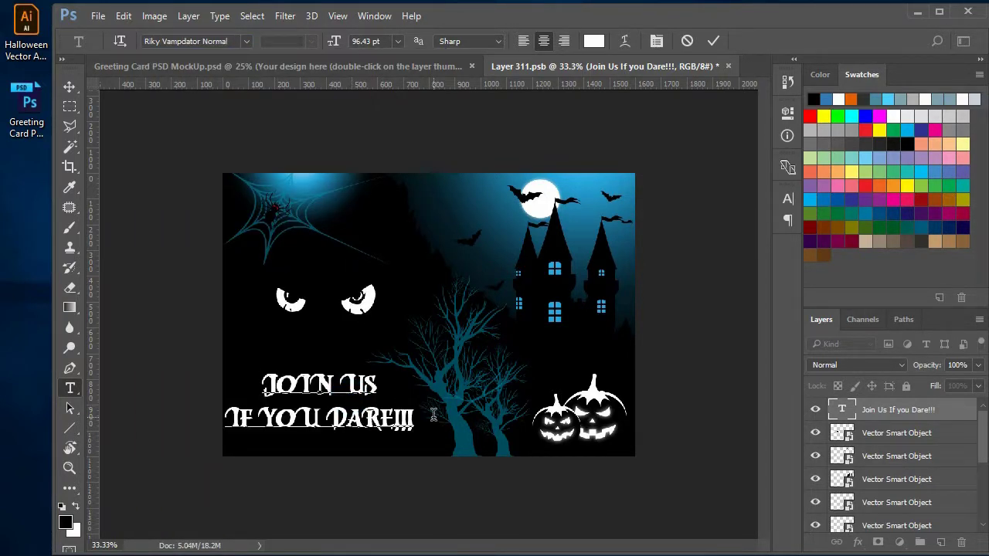
pyautogui.hotkey('ctrl', 'Return')
# Step: Move the heading slightly right and down, then nudge it up into place
pyautogui.press('v')
pyautogui.moveTo(433, 415); pyautogui.dragTo(439, 426)
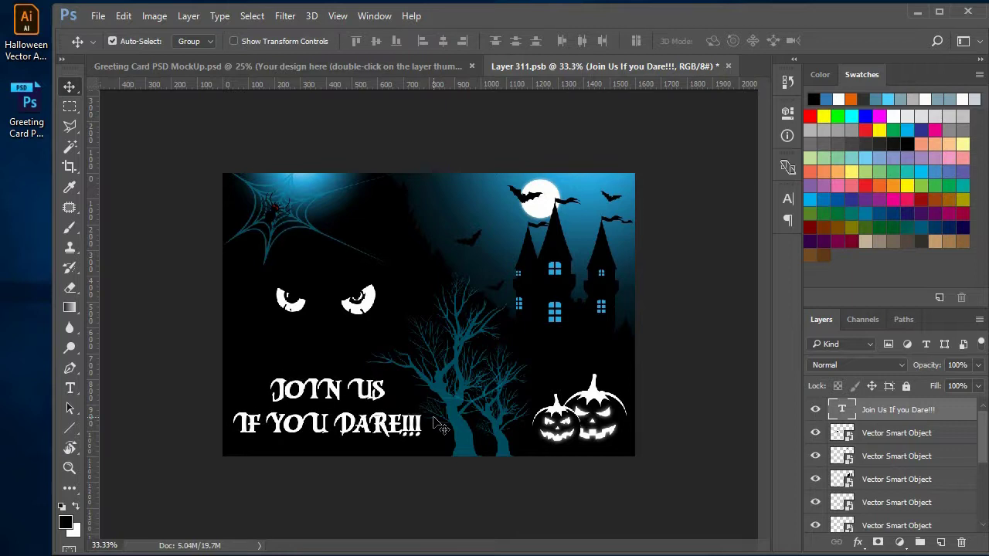
pyautogui.hotkey('shift', 'Up')
pyautogui.hotkey('shift', 'Right')
pyautogui.hotkey('shift', 'Up')
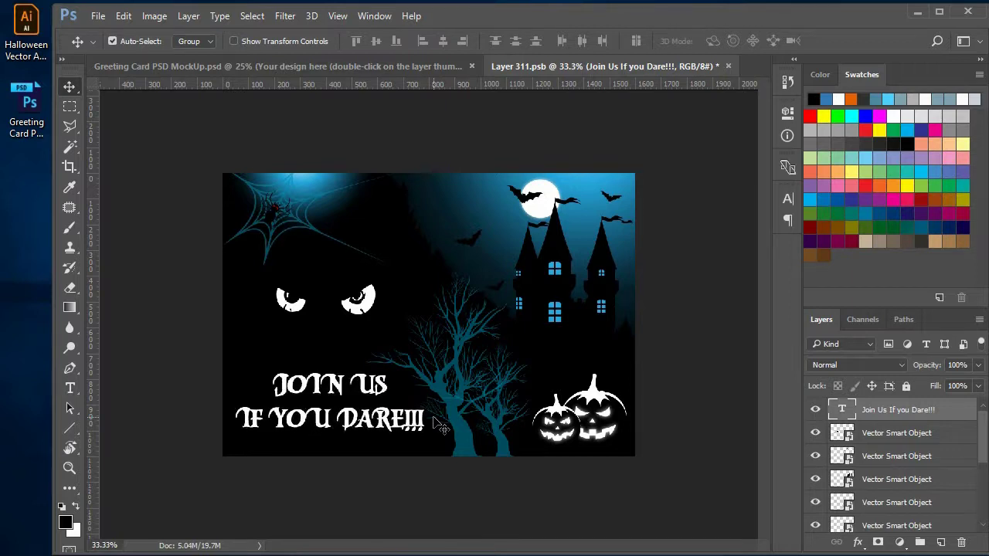
pyautogui.press('Up')
pyautogui.press('Up')
pyautogui.press('Up')
pyautogui.press('Up')
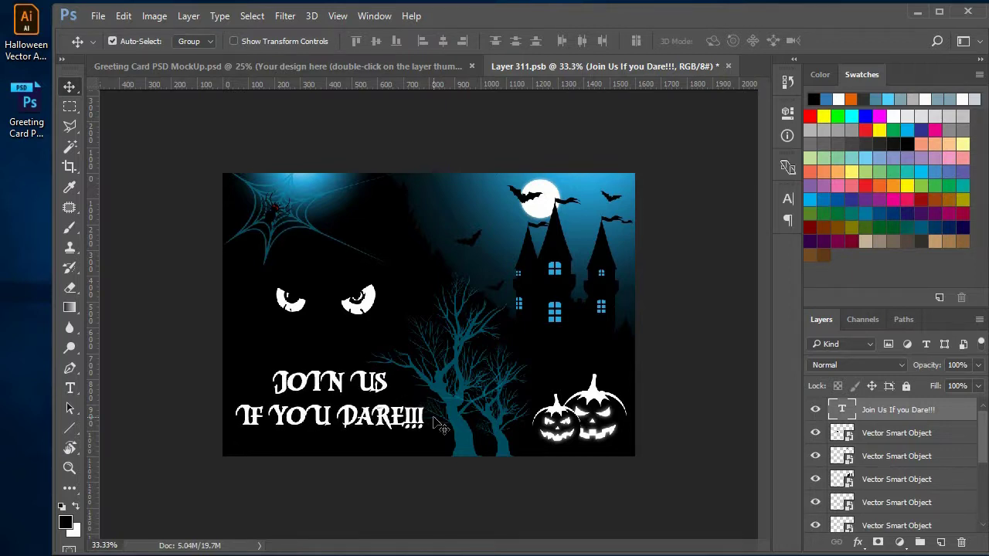
pyautogui.press('Up')
pyautogui.press('Up')
pyautogui.press('Up')
pyautogui.press('Up')
pyautogui.press('Up')
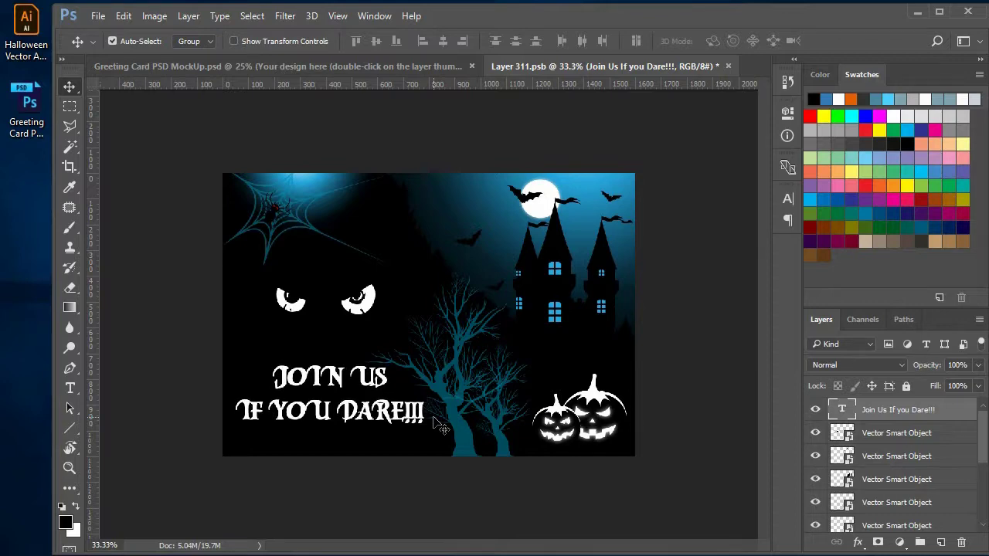
# Step: Enlarge the bare-tree silhouette to about 185% and shift it right toward the castle
pyautogui.hotkey('ctrl', '+')
pyautogui.keyDown('ctrl'); pyautogui.click(444, 434); pyautogui.keyUp('ctrl')
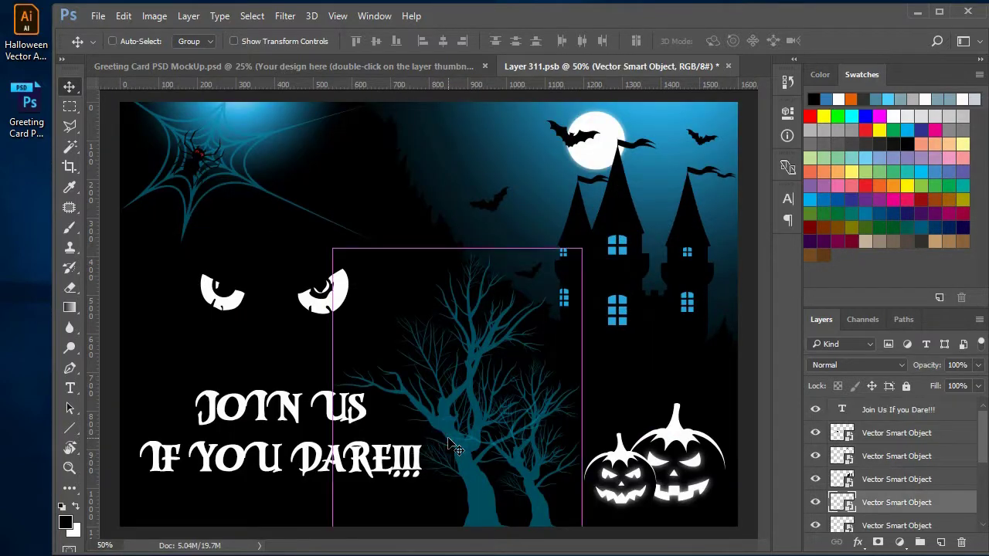
pyautogui.hotkey('ctrl', 't')
pyautogui.moveTo(333, 249); pyautogui.dragTo(367, 266)
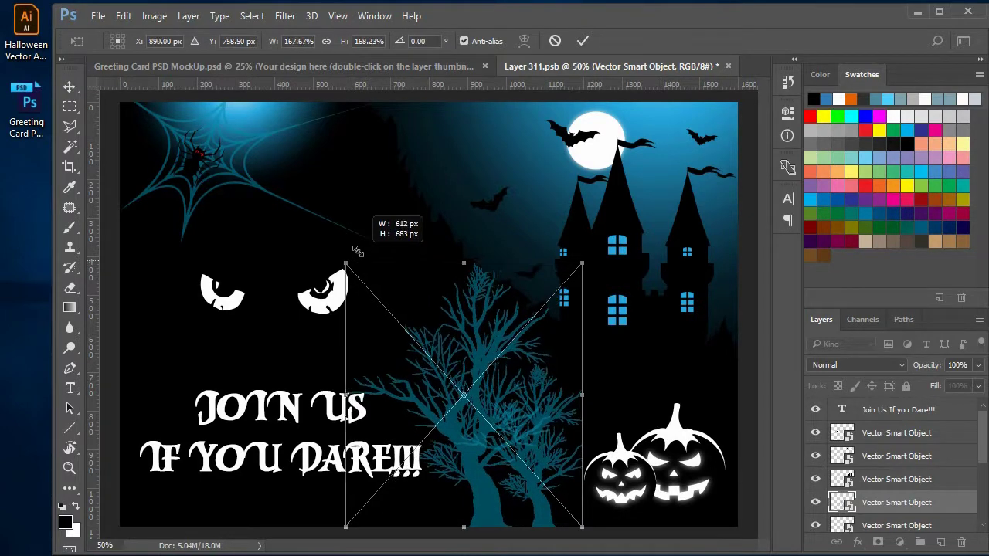
pyautogui.moveTo(367, 267)
pyautogui.mouseDown()
pyautogui.moveTo(340, 213)
pyautogui.moveTo(348, 216)
pyautogui.mouseUp()
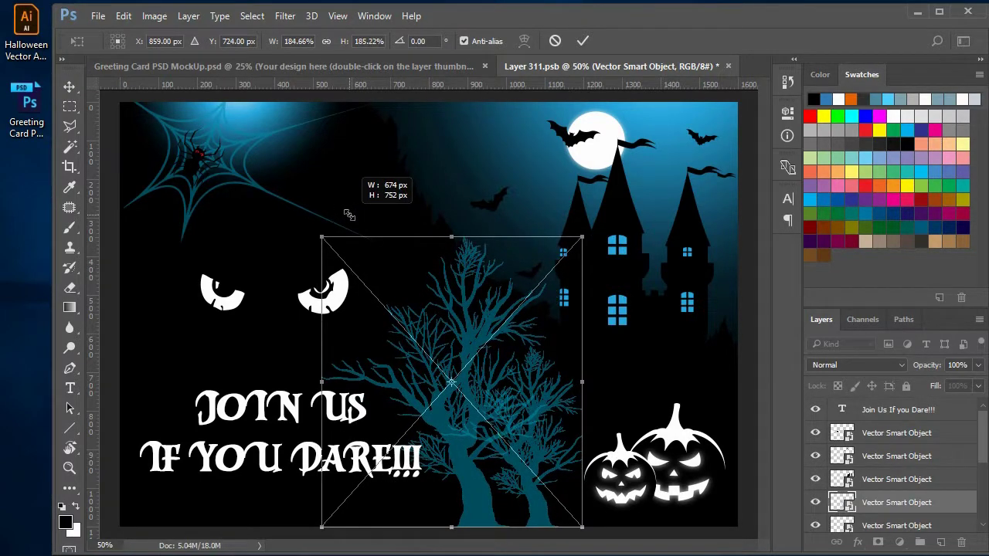
pyautogui.moveTo(481, 265); pyautogui.dragTo(493, 265)
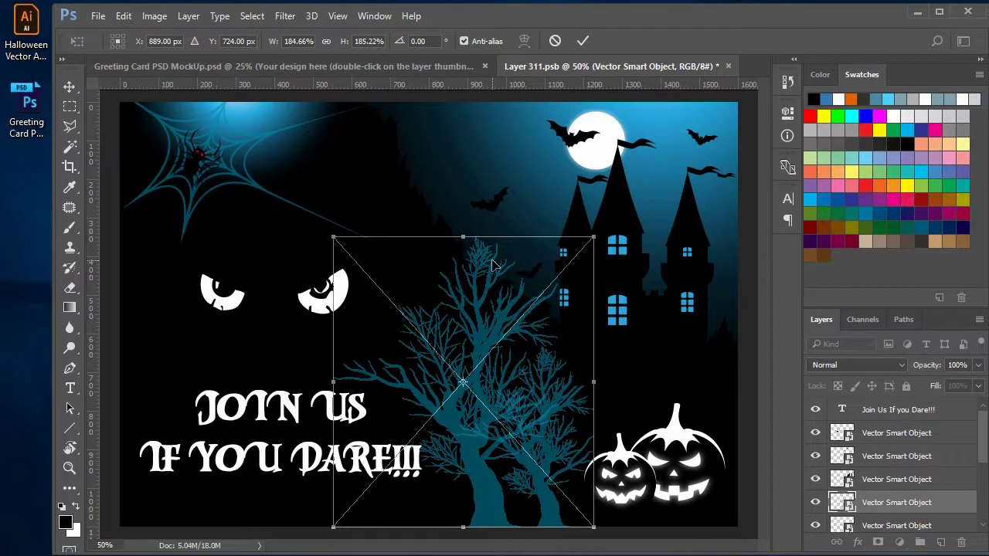
pyautogui.hotkey('shift', 'Right')
pyautogui.hotkey('shift', 'Right')
pyautogui.hotkey('shift', 'Right')
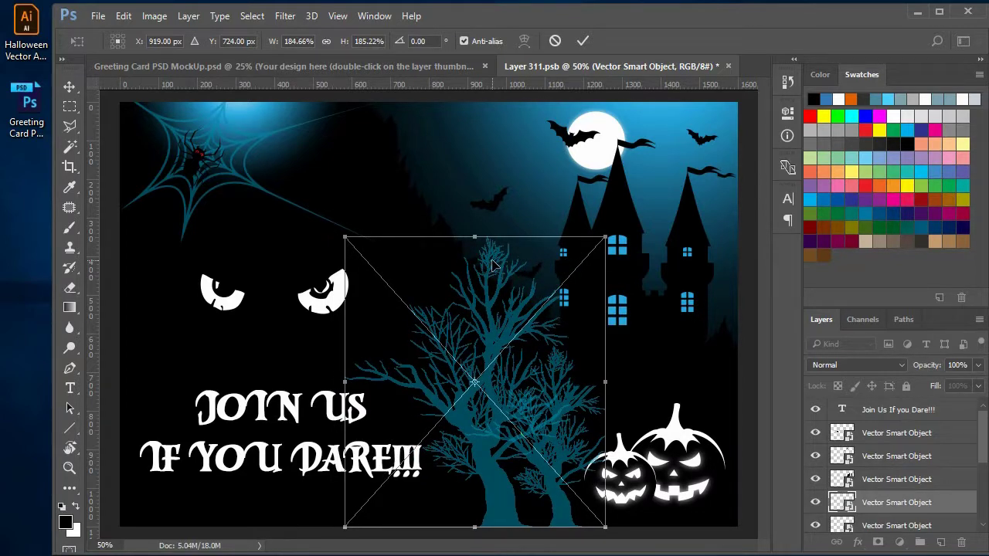
pyautogui.press('Return')
pyautogui.hotkey('ctrl', '-')
pyautogui.click(593, 324)
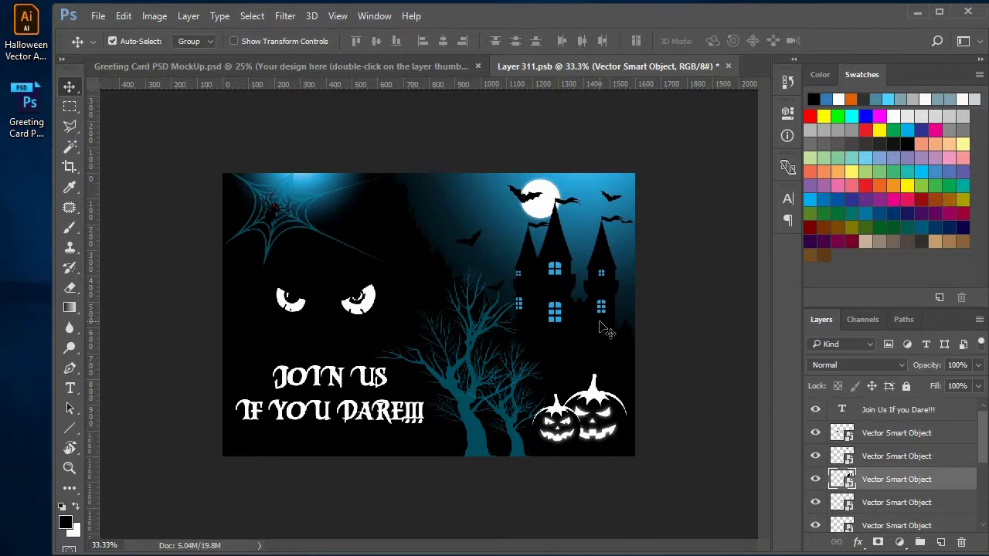
# Step: Nudge the tree slightly left and fine-tune the heading's vertical position
pyautogui.click(514, 443)
pyautogui.hotkey('shift', 'Left')
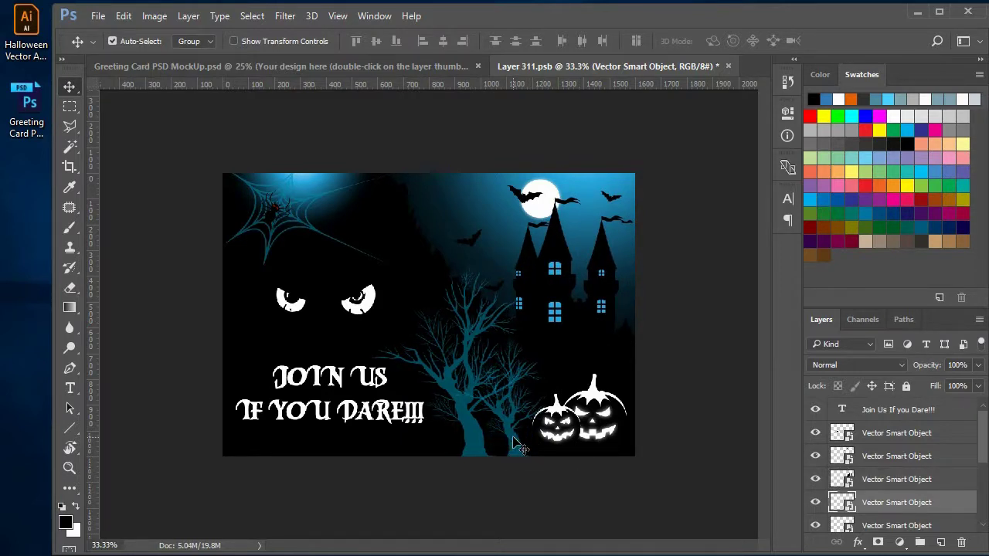
pyautogui.hotkey('shift', 'Left')
pyautogui.hotkey('shift', 'Left')
pyautogui.hotkey('shift', 'Left')
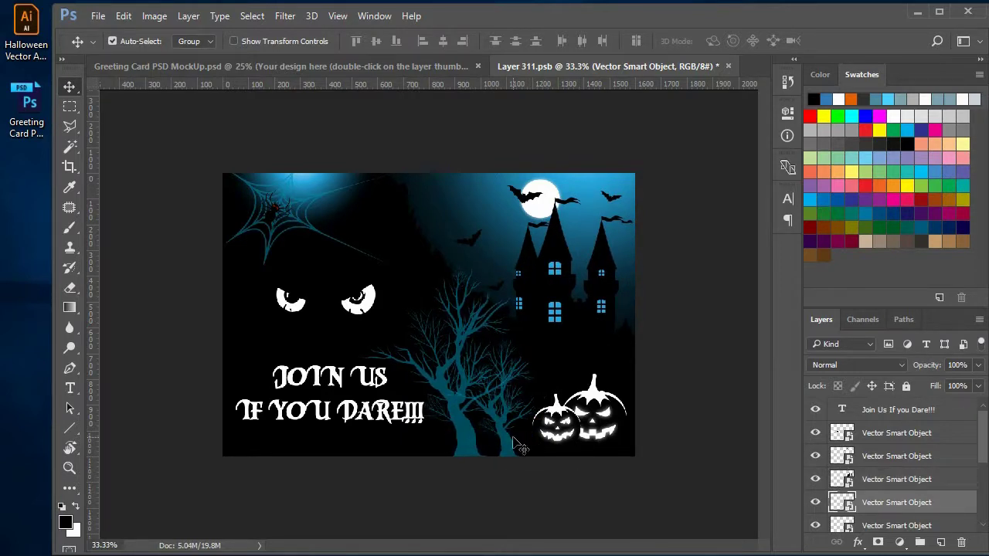
pyautogui.click(380, 420)
pyautogui.hotkey('shift', 'Down')
pyautogui.hotkey('shift', 'Down')
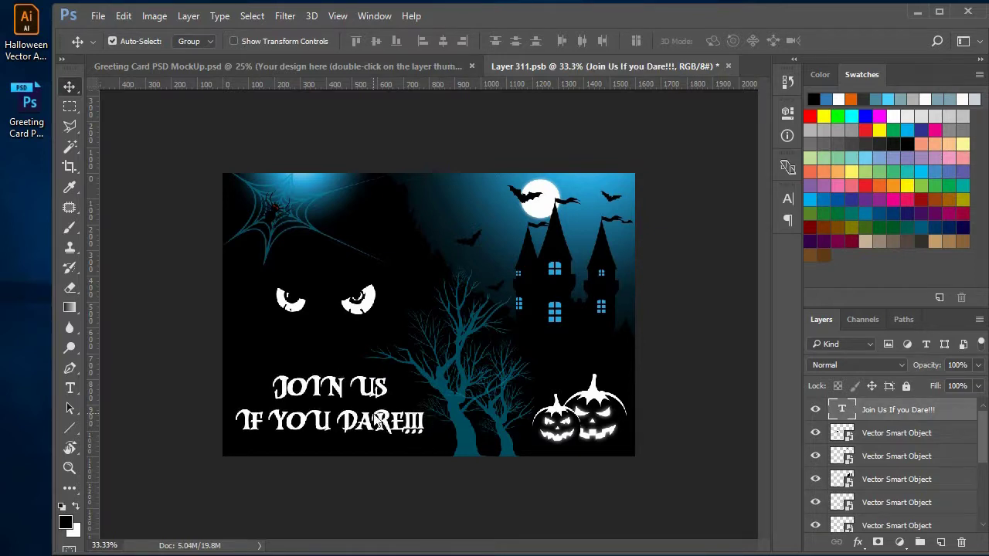
pyautogui.hotkey('shift', 'Up')
pyautogui.hotkey('shift', 'Up')
pyautogui.hotkey('shift', 'Up')
pyautogui.hotkey('shift', 'Up')
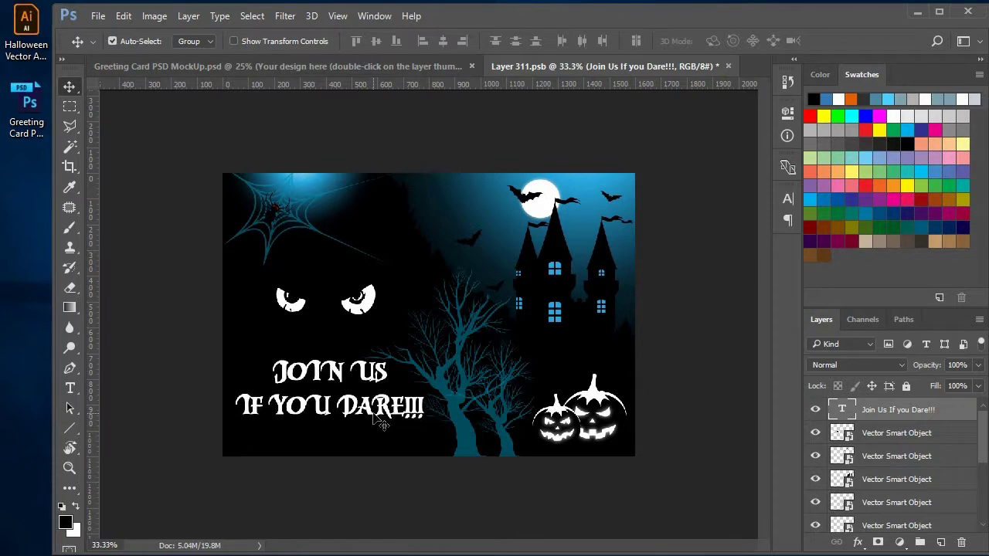
# Step: Delete the trailing exclamation marks so the heading reads 'JOIN US / IF YOU DARE'
pyautogui.press('t')
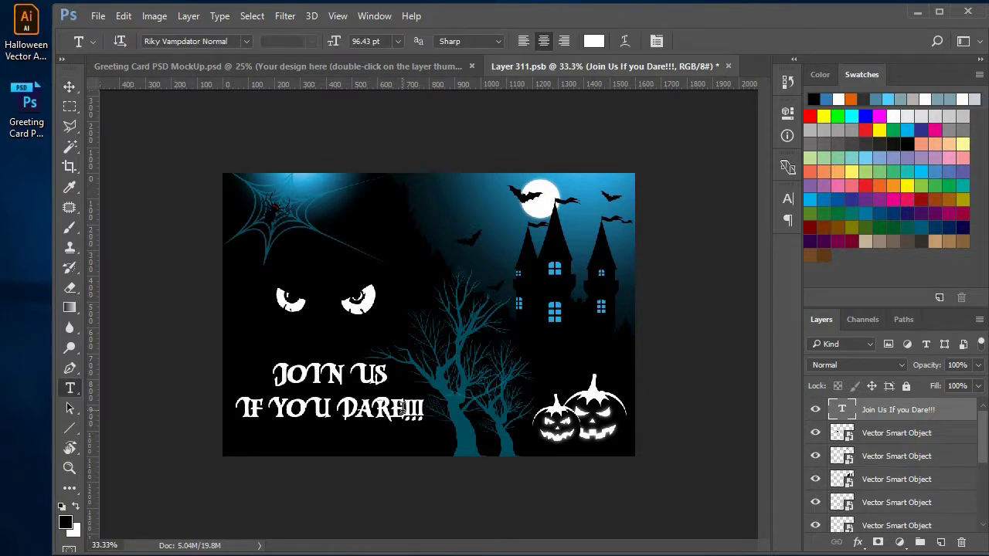
pyautogui.moveTo(395, 408); pyautogui.dragTo(433, 408)
pyautogui.press('BackSpace')
pyautogui.hotkey('ctrl', 'Return')
pyautogui.press('v')
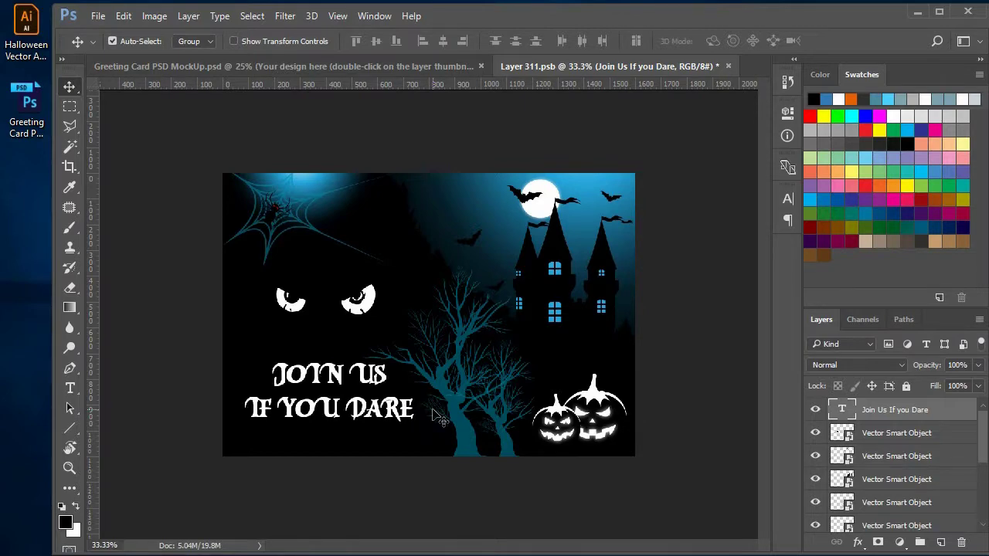
# Step: Add the line 'You have seen our card is ready.' to the Steps notes
pyautogui.hotkey('alt', 'Tab')
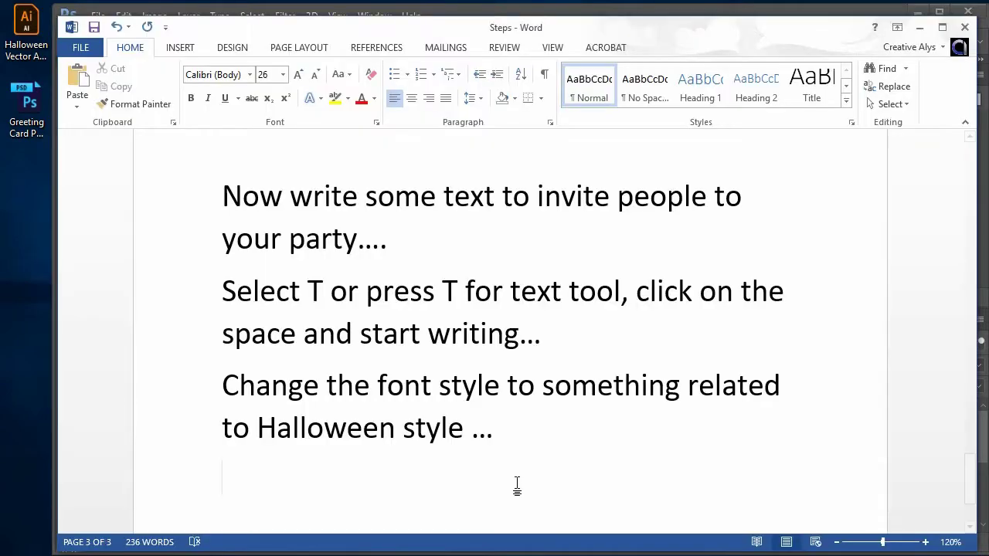
pyautogui.scroll(-1, 578, 431)
pyautogui.write('You ')
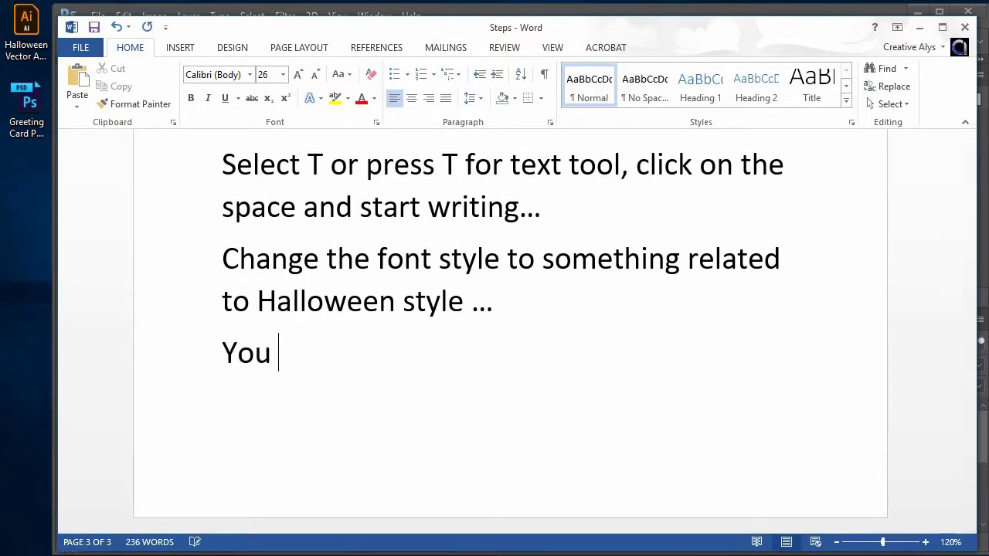
pyautogui.write('have seen our c')
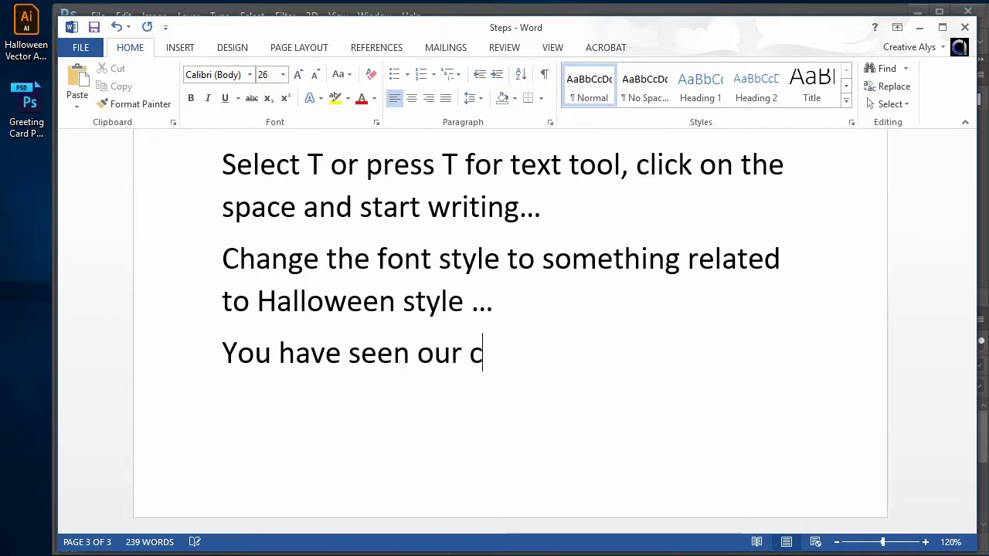
pyautogui.write('ard is ready')
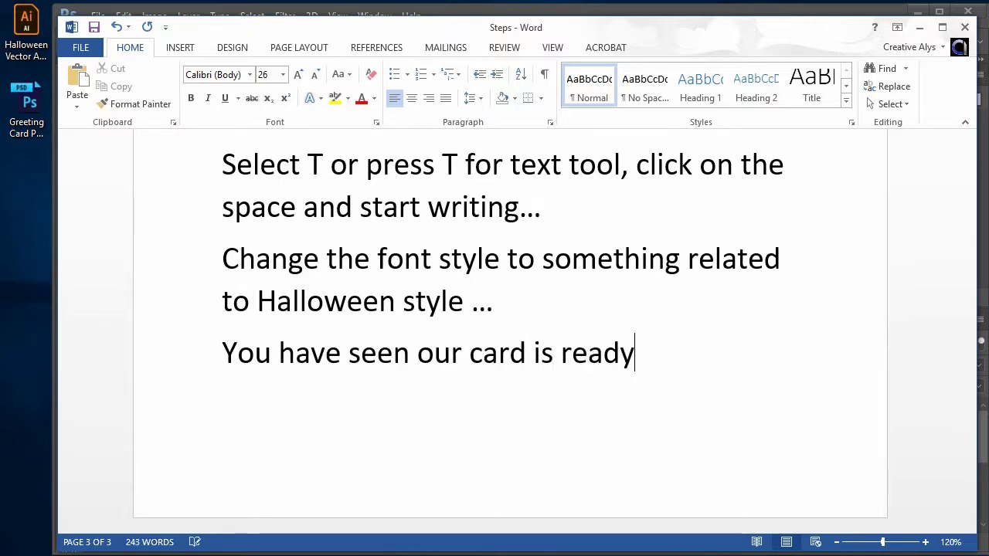
pyautogui.write('.11')
pyautogui.press('BackSpace')
pyautogui.press('BackSpace')
pyautogui.press('BackSpace')
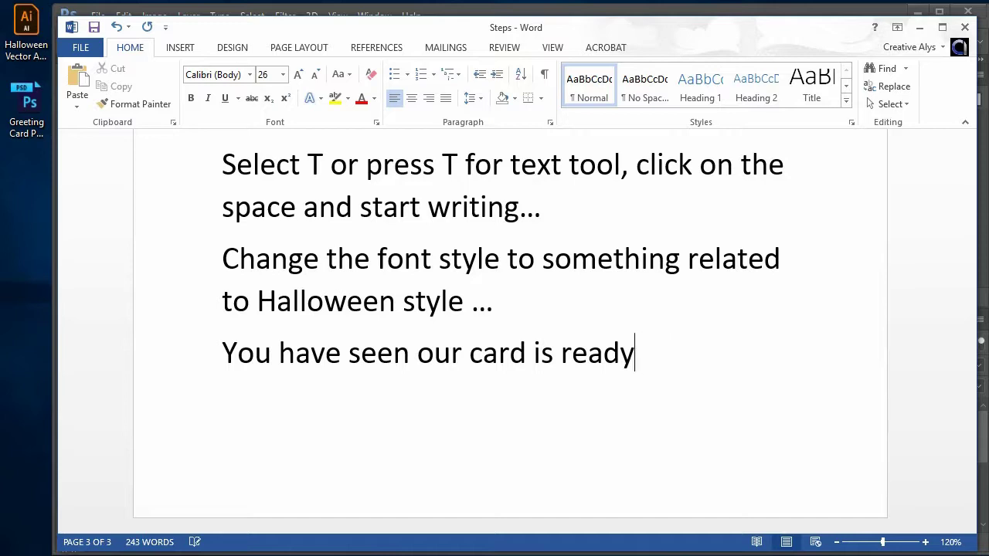
pyautogui.write('..')
pyautogui.hotkey('ctrl', 'Return')
# Step: Write the step: save with File > Save or Ctrl+S, close that tab to see the results
pyautogui.write('Now')
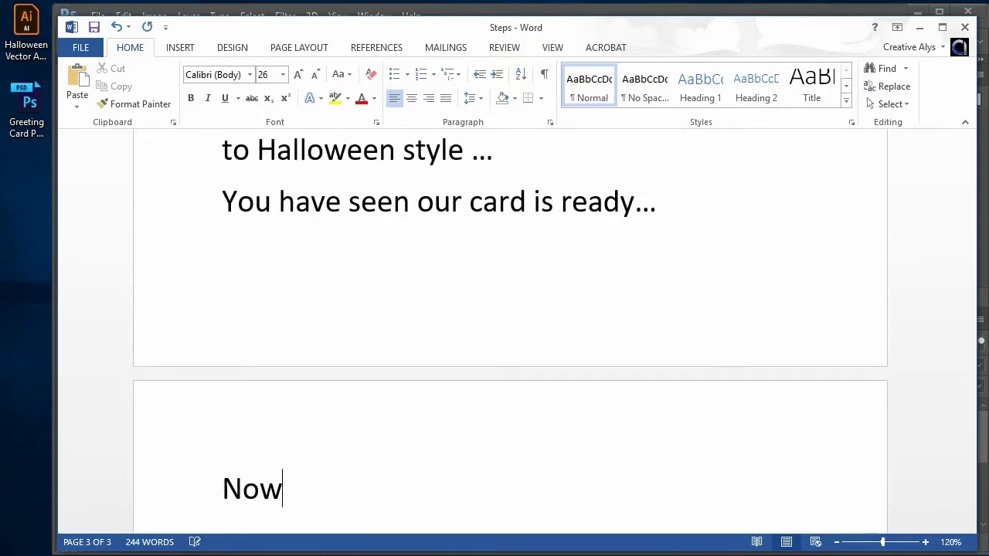
pyautogui.write(' just clic')
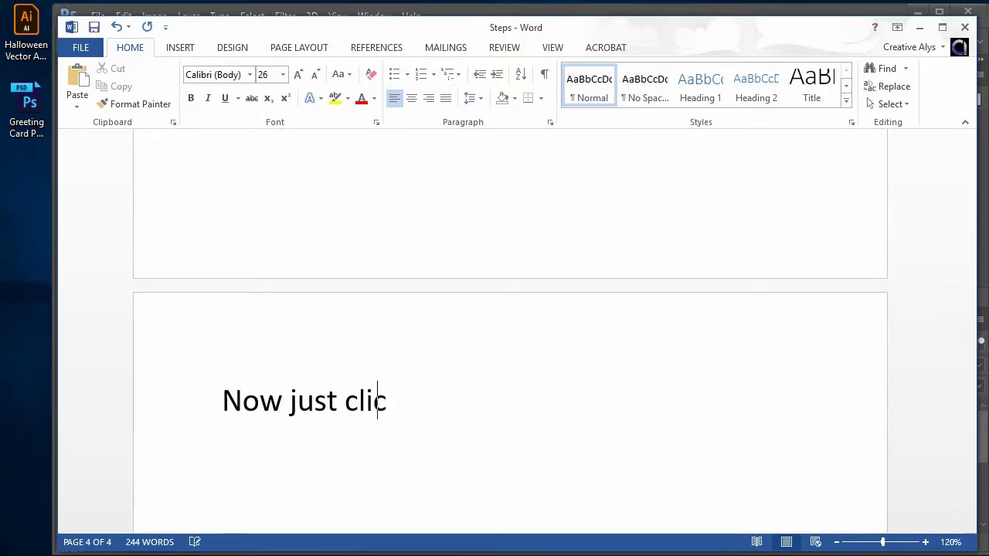
pyautogui.write('k Ctrl+')
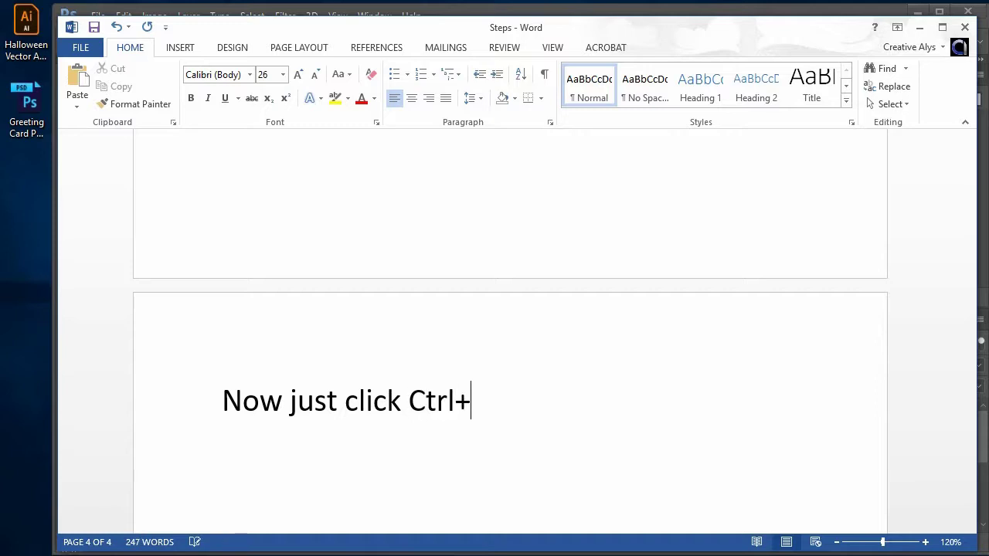
pyautogui.press('BackSpace')
pyautogui.press('BackSpace')
pyautogui.press('BackSpace')
pyautogui.press('BackSpace')
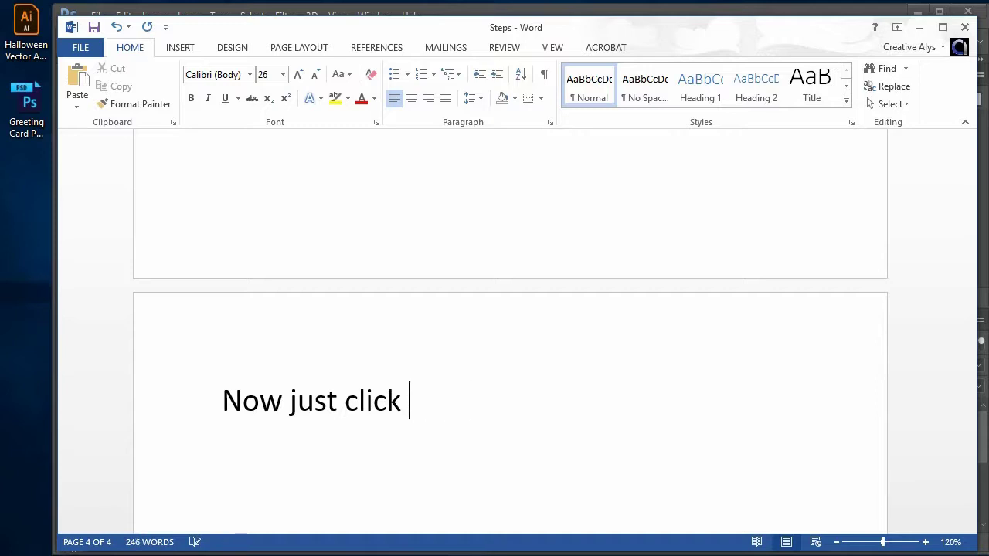
pyautogui.write('File > S')
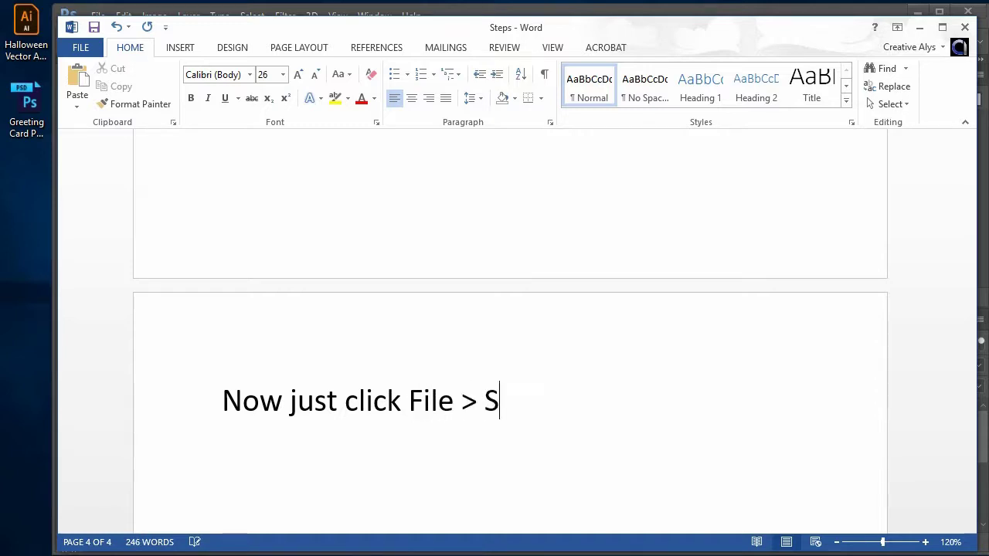
pyautogui.write('ave or p')
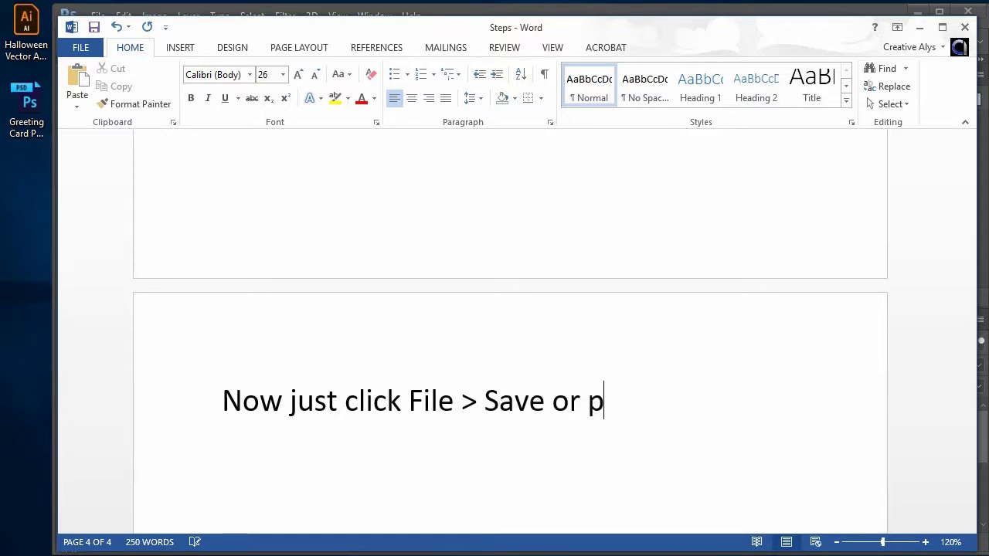
pyautogui.write('ress shortcut ')
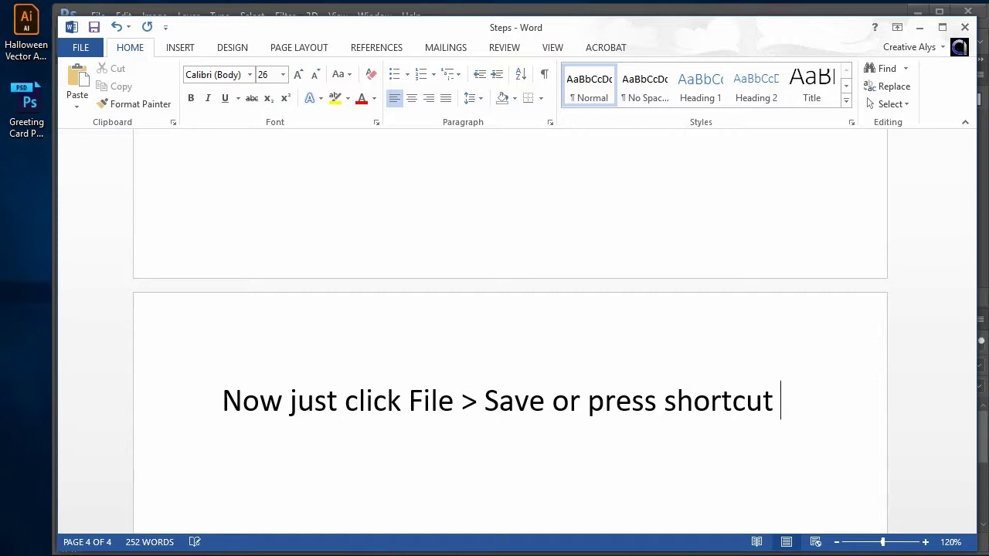
pyautogui.write('Ctrl+')
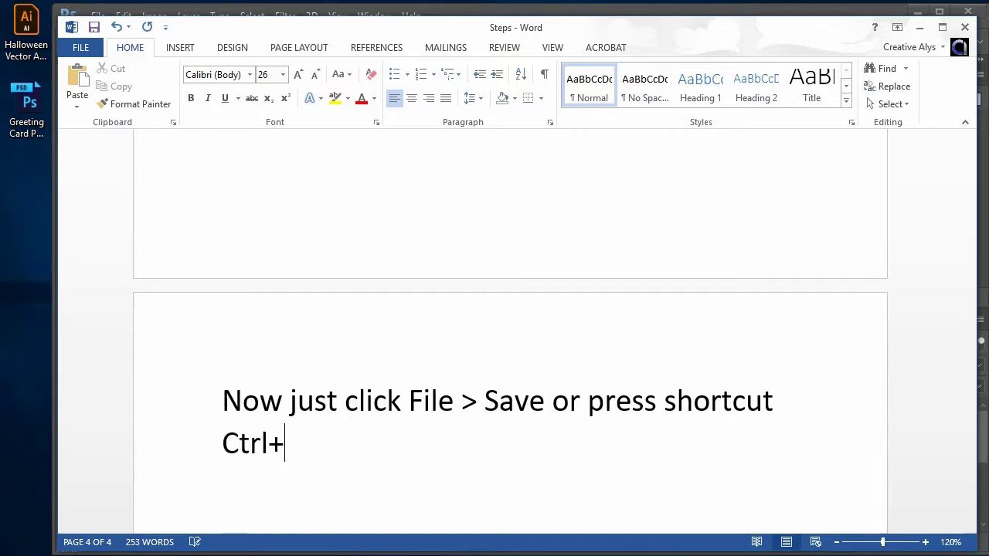
pyautogui.write('S to sav')
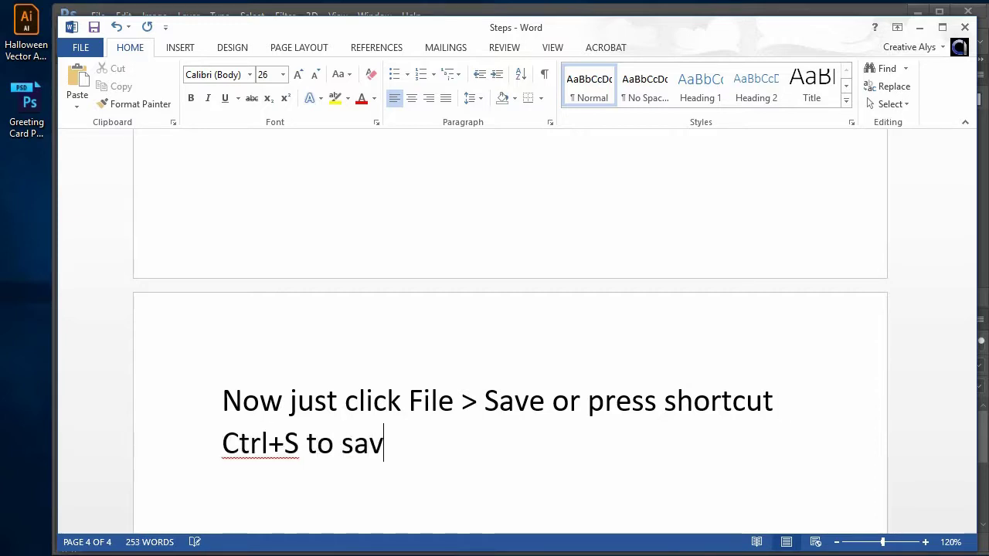
pyautogui.write('e the work, c')
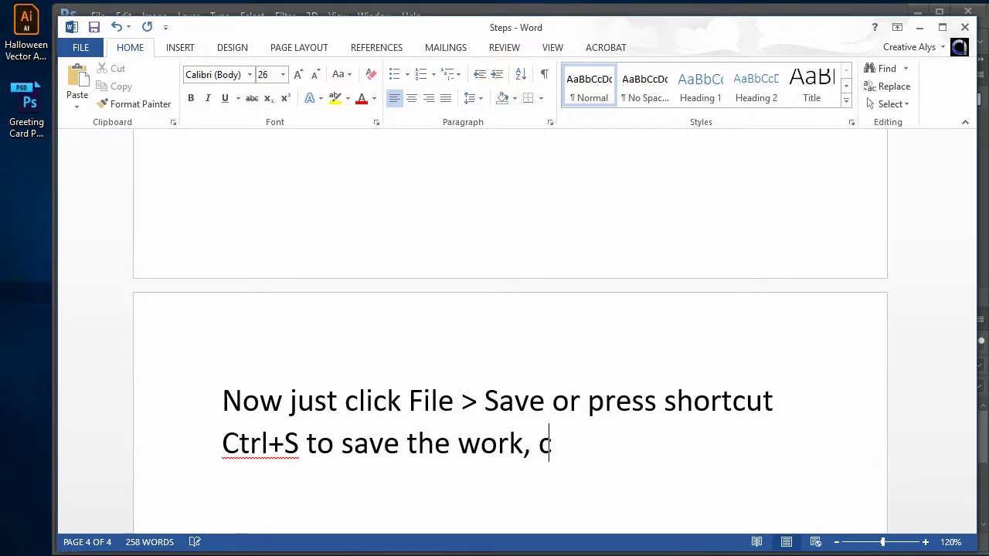
pyautogui.write('lose that tab')
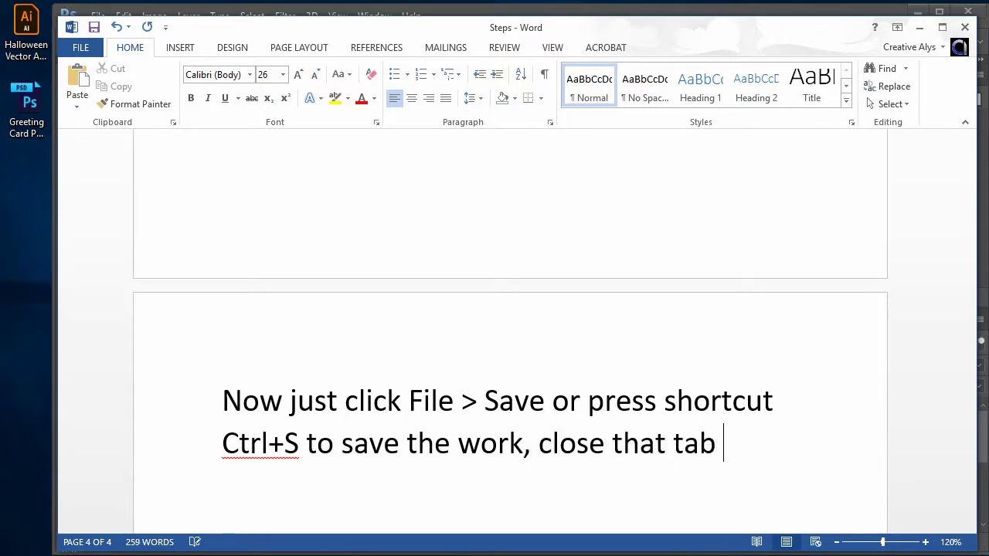
pyautogui.write(' winn')
pyautogui.write('ow and ')
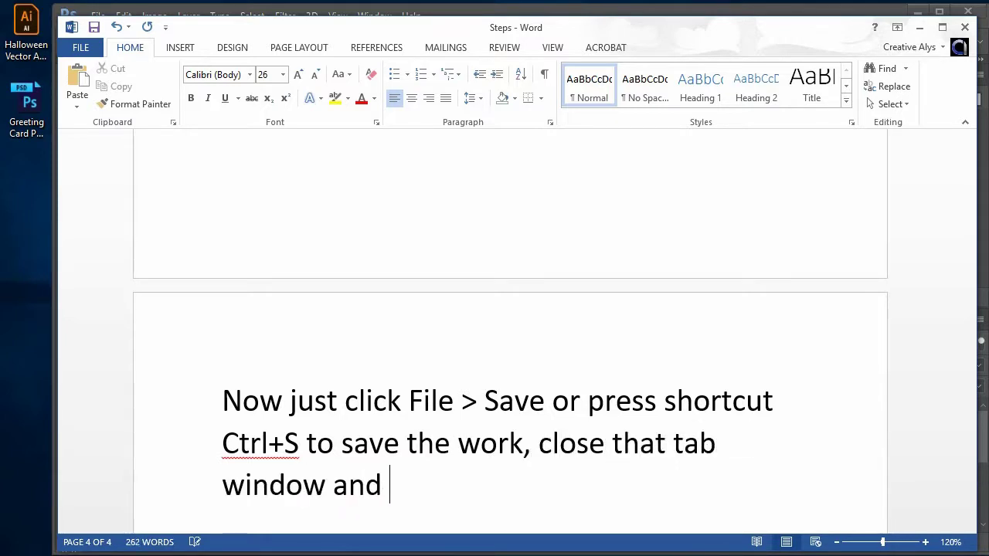
pyautogui.write('you will be ')
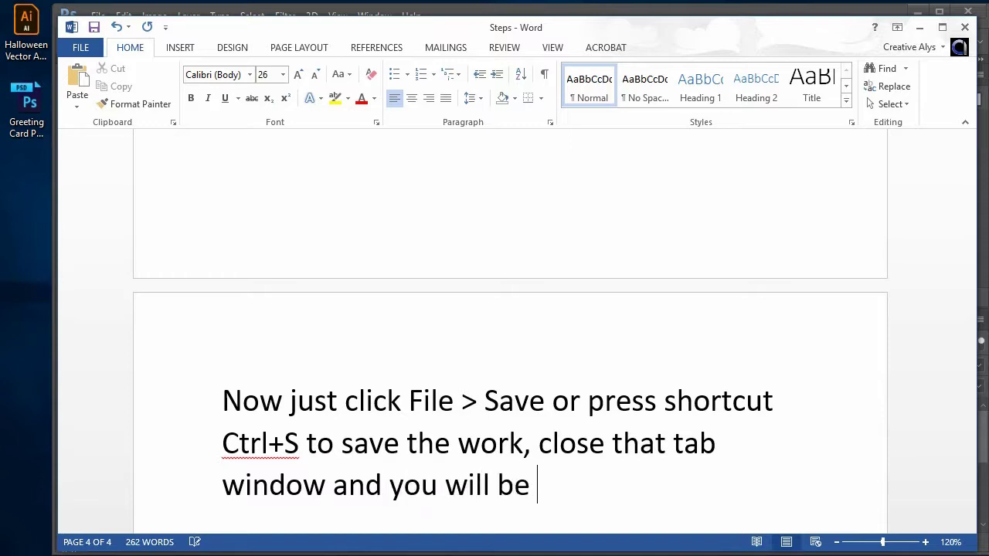
pyautogui.write('amazed th')
pyautogui.press('BackSpace')
pyautogui.press('BackSpace')
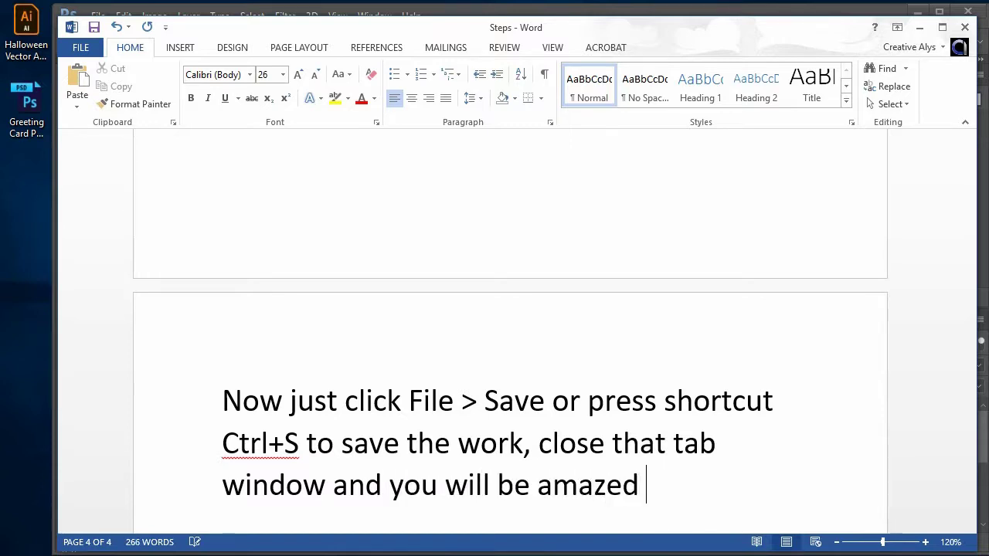
pyautogui.write('to see the ')
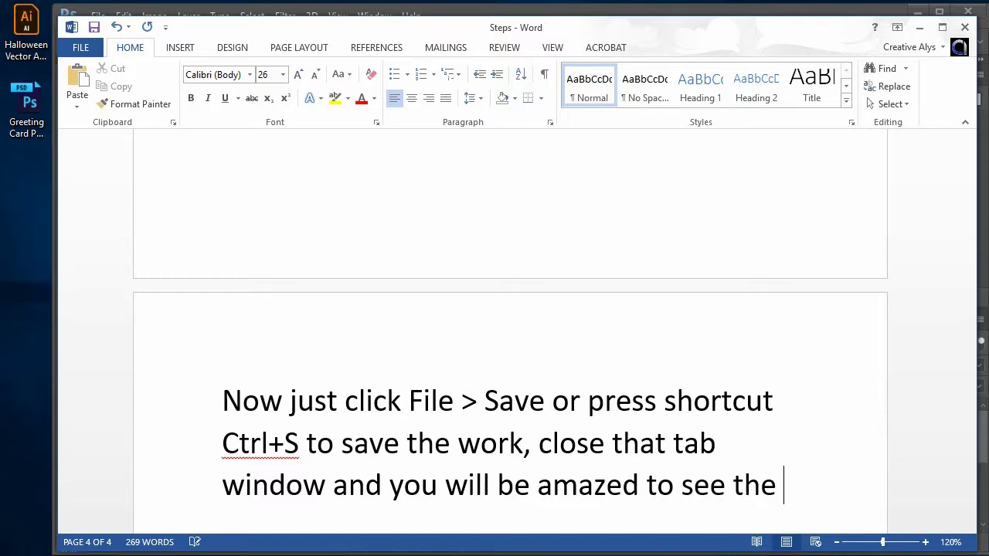
pyautogui.write('results .... it')
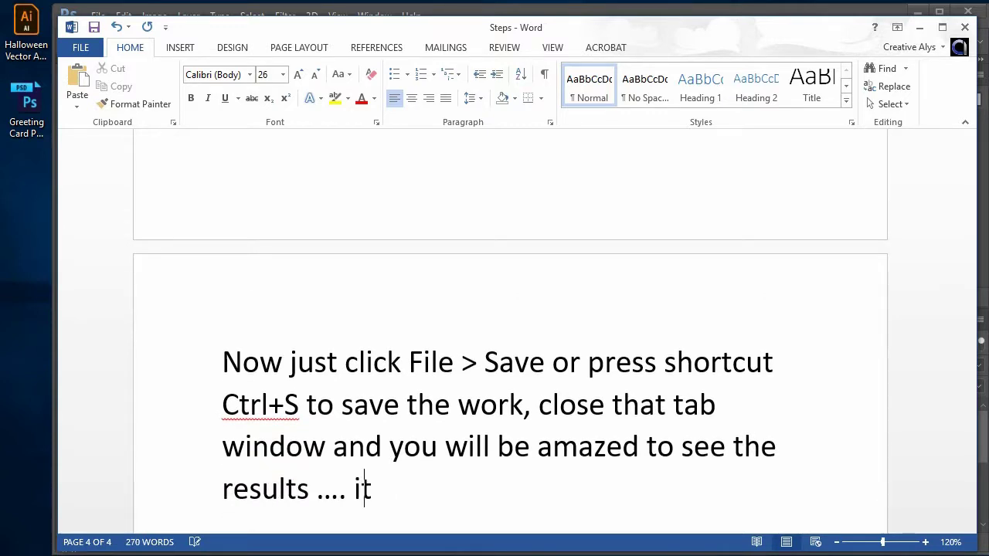
pyautogui.write('s unbelie')
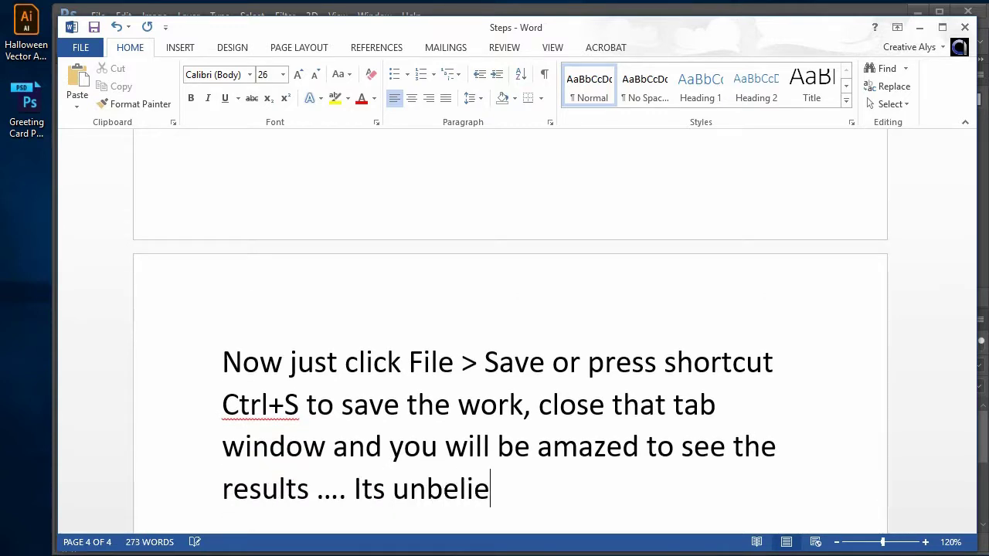
pyautogui.write('b')
pyautogui.press('BackSpace')
pyautogui.write('vable')
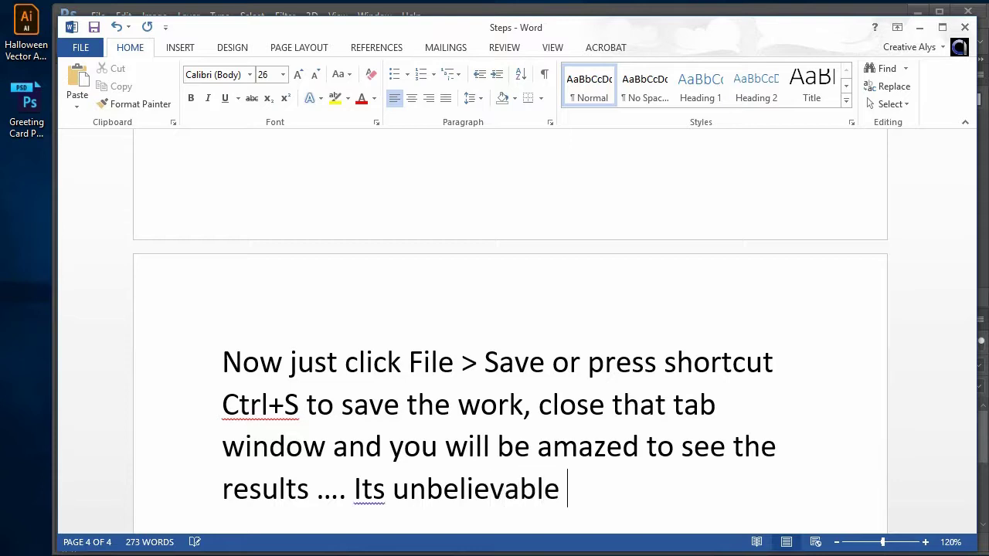
# Step: Finish the note with 'Lets have a look and get WOWwwed.'
pyautogui.scroll(-3, 555, 447)
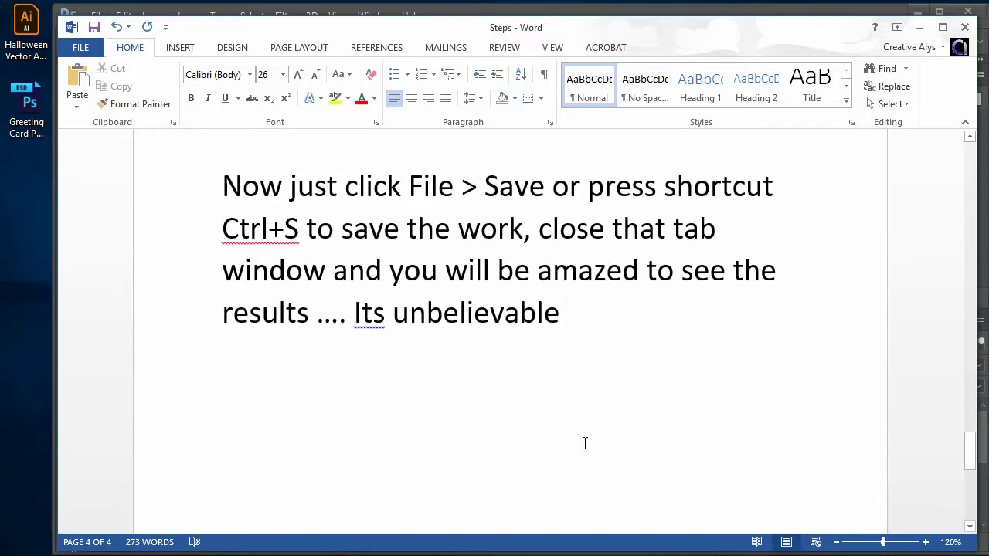
pyautogui.write('..')
pyautogui.write('S')
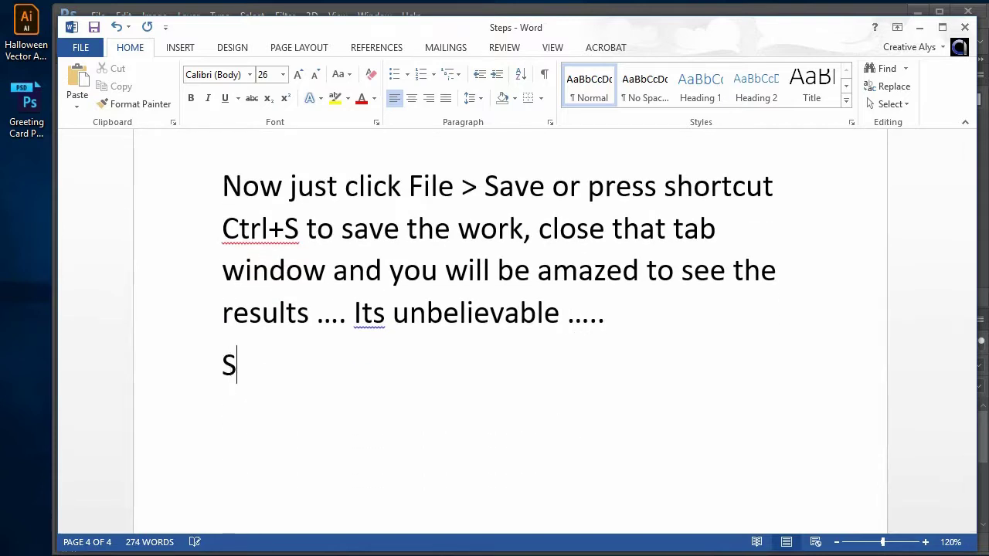
pyautogui.write('end these')
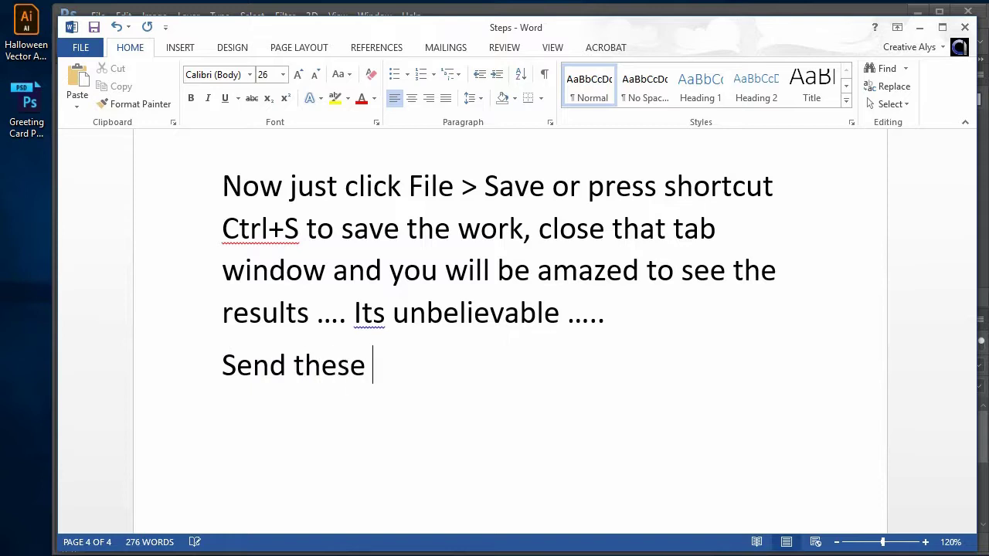
pyautogui.press('BackSpace')
pyautogui.press('BackSpace')
pyautogui.press('BackSpace')
pyautogui.press('BackSpace')
pyautogui.press('BackSpace')
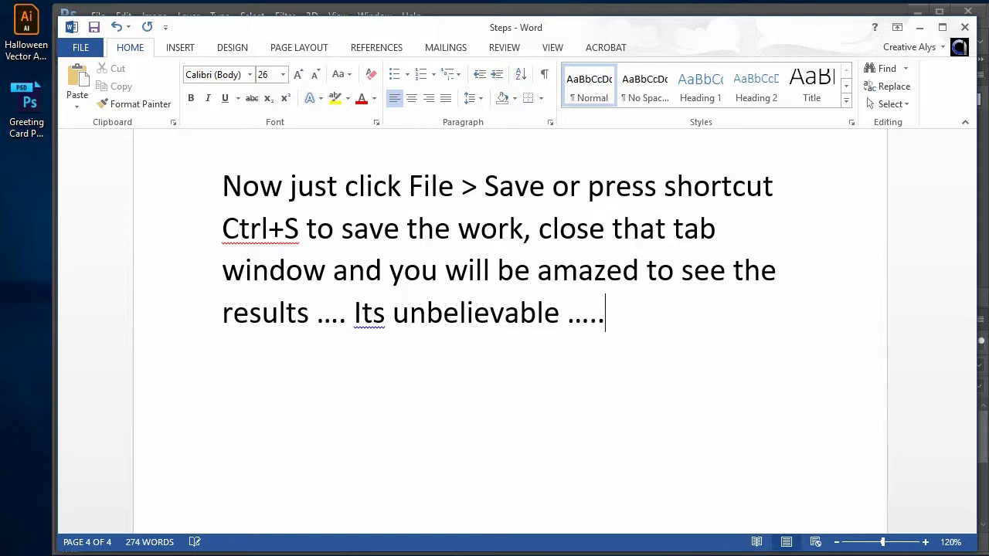
pyautogui.write('S')
pyautogui.press('BackSpace')
pyautogui.write('Le')
pyautogui.write('ts have a loo')
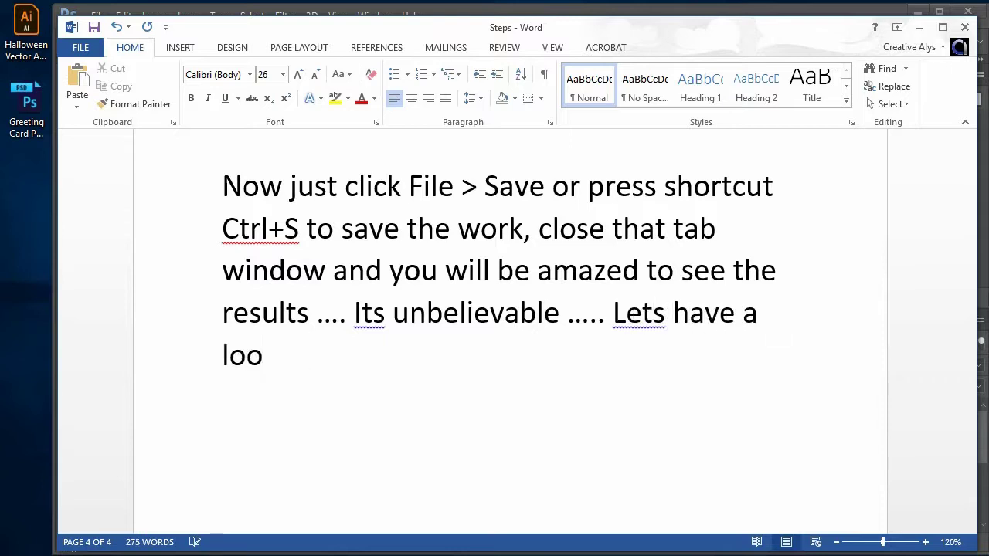
pyautogui.write('k ..')
pyautogui.press('BackSpace')
pyautogui.press('BackSpace')
pyautogui.press('BackSpace')
pyautogui.write('and get WOW')
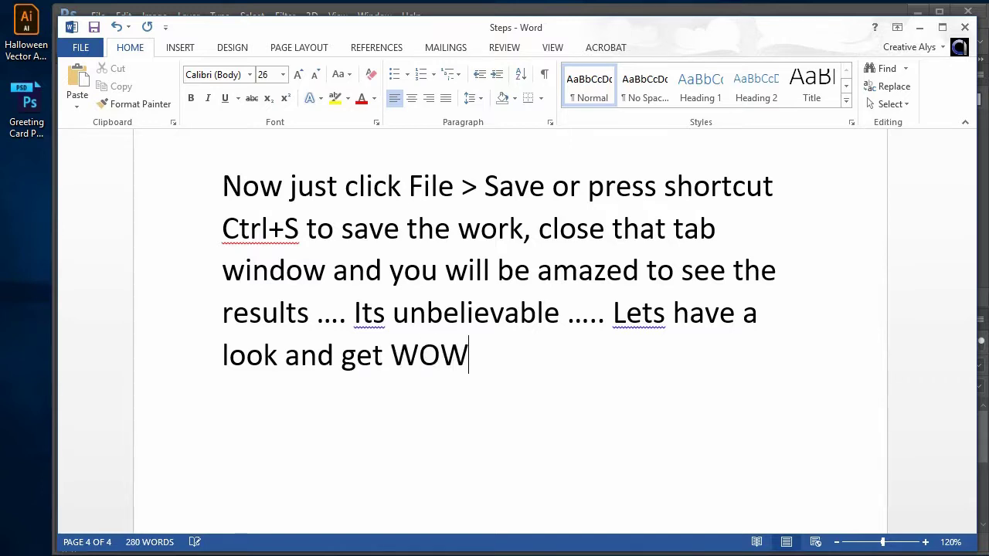
pyautogui.write('wwed .')
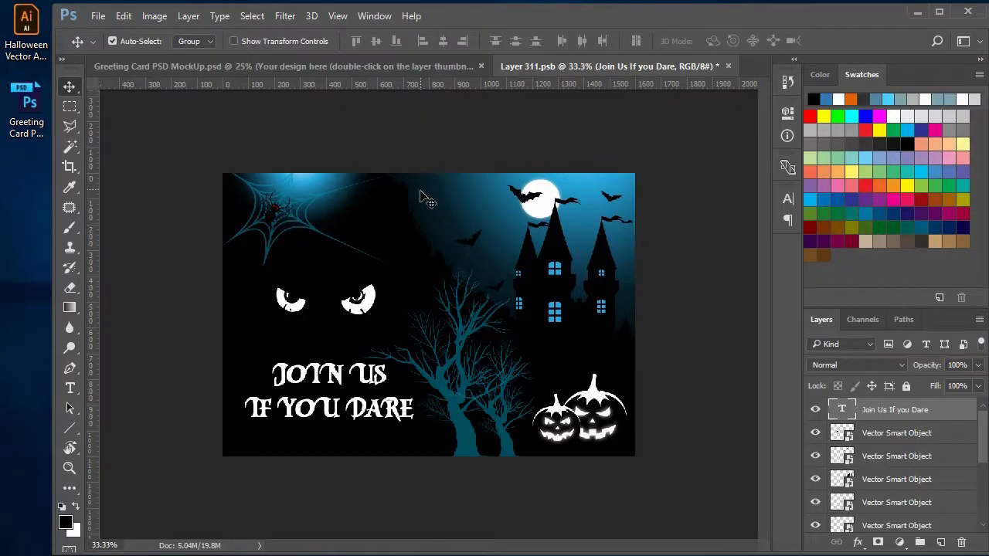
# Step: Save Layer 311.psb with File > Save and close its tab to reveal the mockup
pyautogui.click(102, 16)
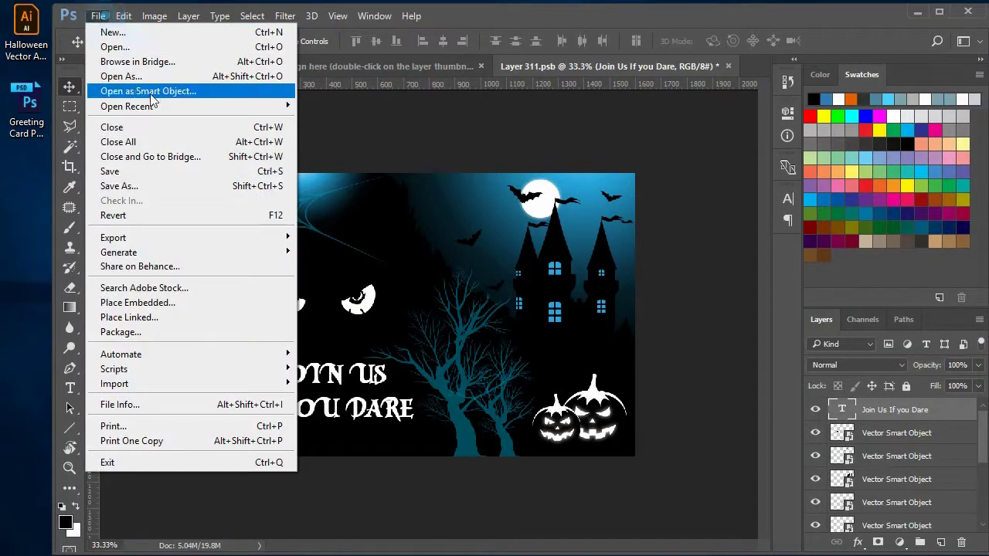
pyautogui.click(116, 168)
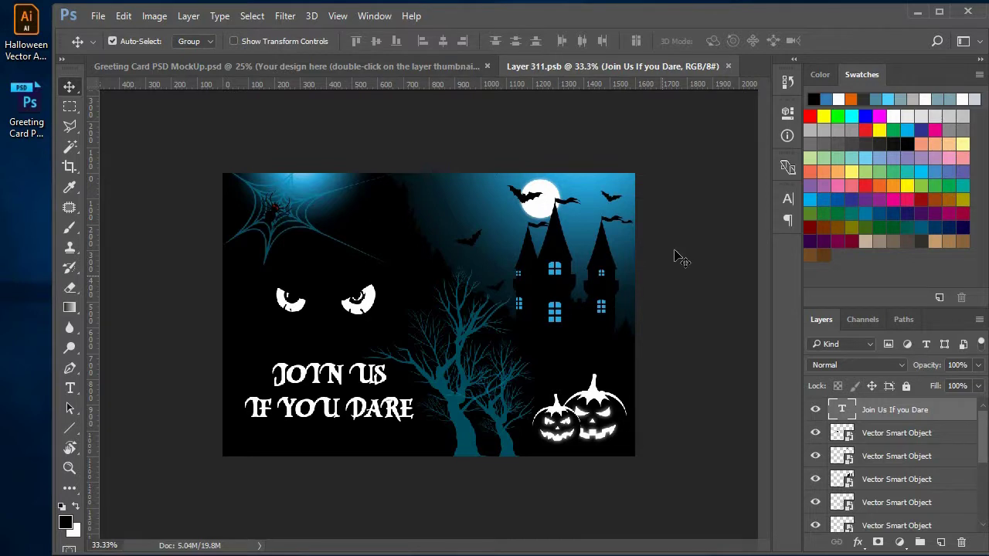
pyautogui.click(728, 65)
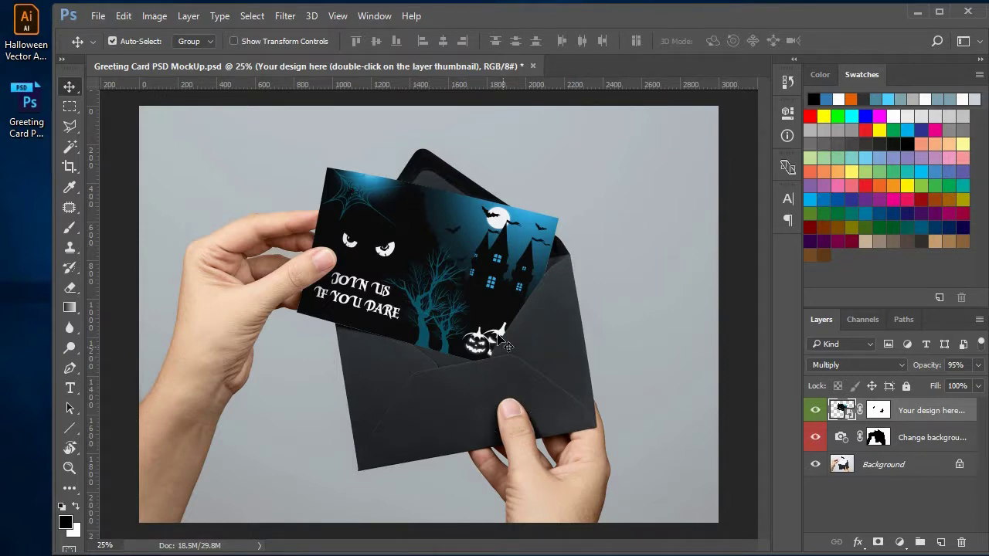
pyautogui.keyDown('ctrl'); pyautogui.click(469, 277); pyautogui.keyUp('ctrl')
pyautogui.keyDown('ctrl'); pyautogui.click(496, 309); pyautogui.keyUp('ctrl')
pyautogui.moveTo(496, 309); pyautogui.dragTo(580, 359)
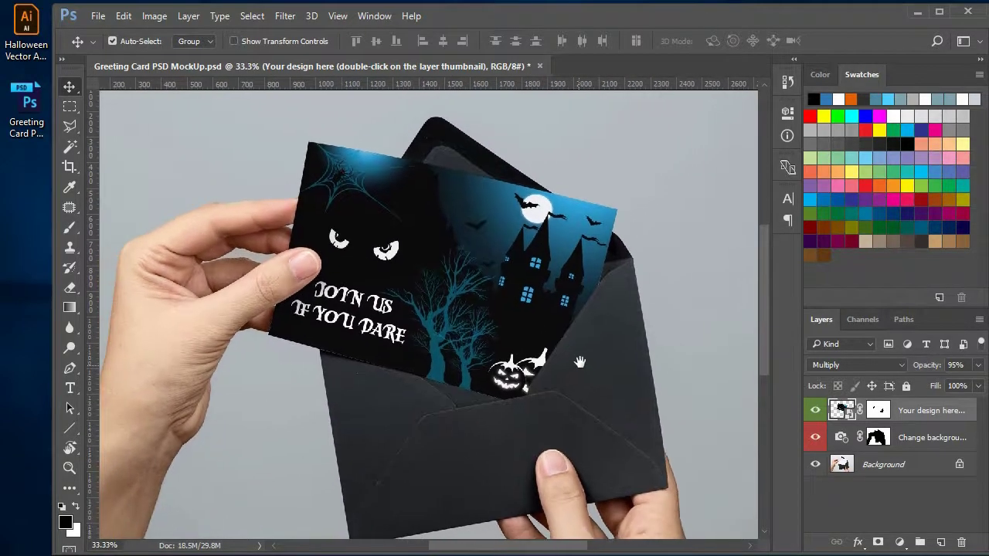
pyautogui.keyDown('ctrl'); pyautogui.click(471, 201); pyautogui.keyUp('ctrl')
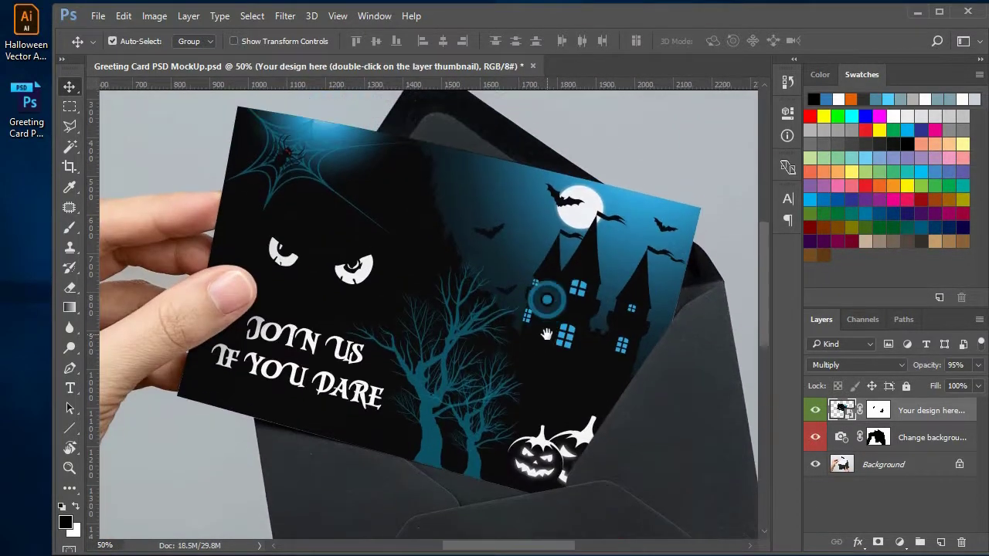
pyautogui.moveTo(539, 331); pyautogui.dragTo(548, 340)
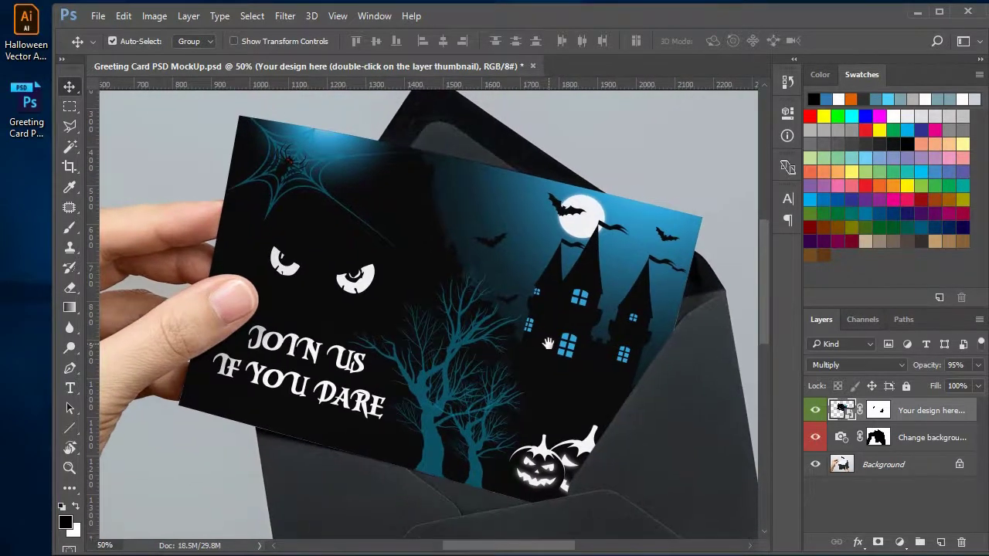
pyautogui.hotkey('ctrl', '-')
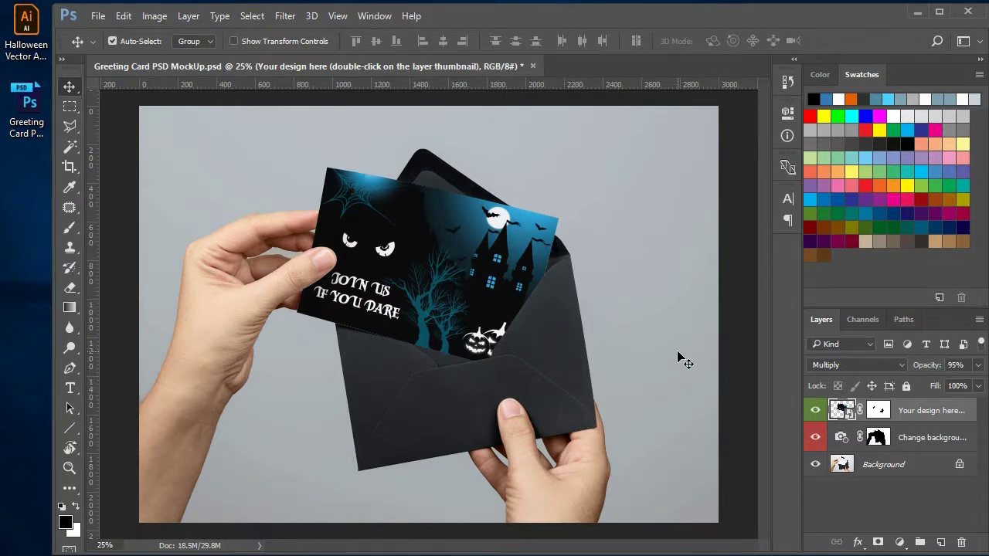
pyautogui.keyDown('ctrl'); pyautogui.click(469, 283); pyautogui.keyUp('ctrl')
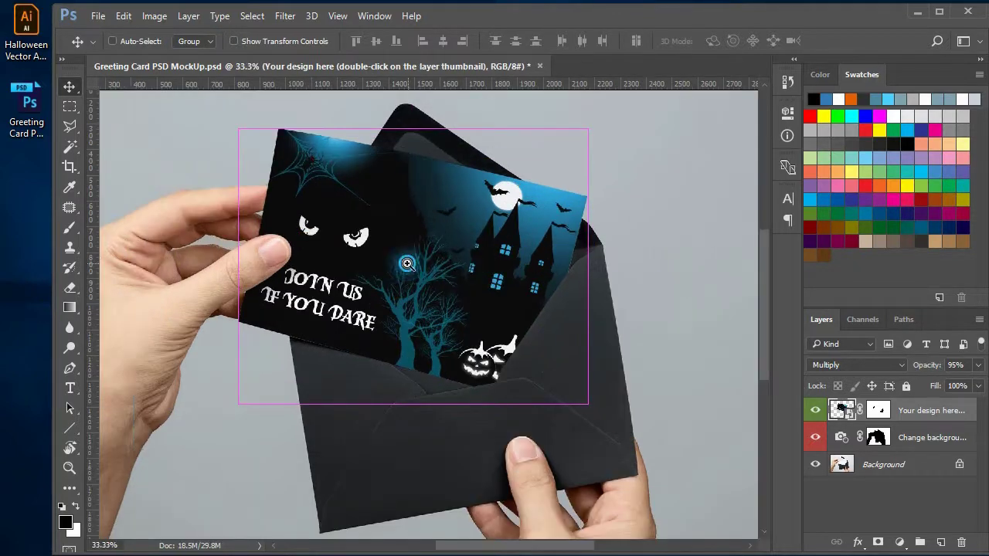
pyautogui.keyDown('ctrl'); pyautogui.click(404, 267); pyautogui.keyUp('ctrl')
pyautogui.moveTo(504, 330); pyautogui.dragTo(531, 380)
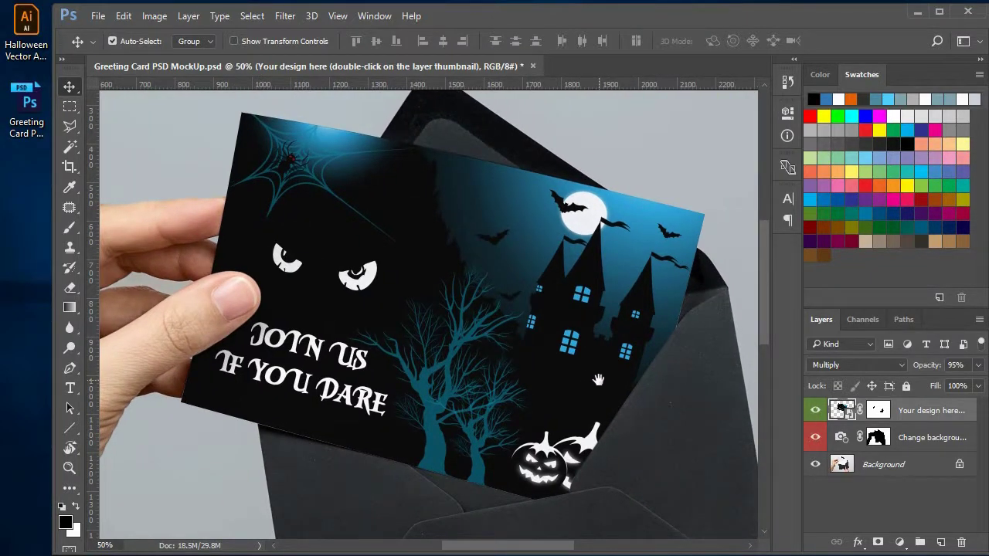
pyautogui.moveTo(599, 380); pyautogui.dragTo(607, 383)
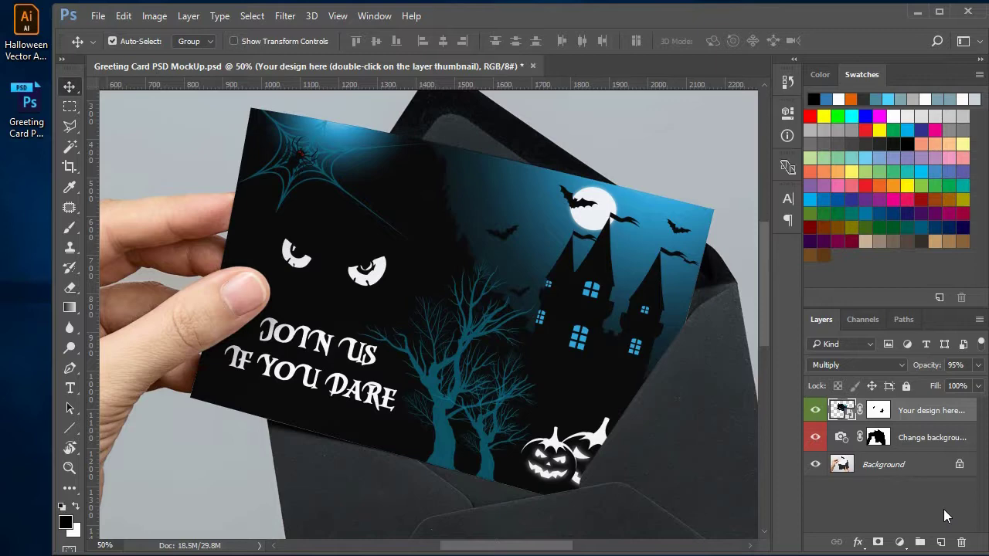
pyautogui.hotkey('alt', 'Tab')
# Step: Add a closing paragraph to the Steps document about sending the results to clients
pyautogui.scroll(-1, 611, 444)
pyautogui.click(578, 435)
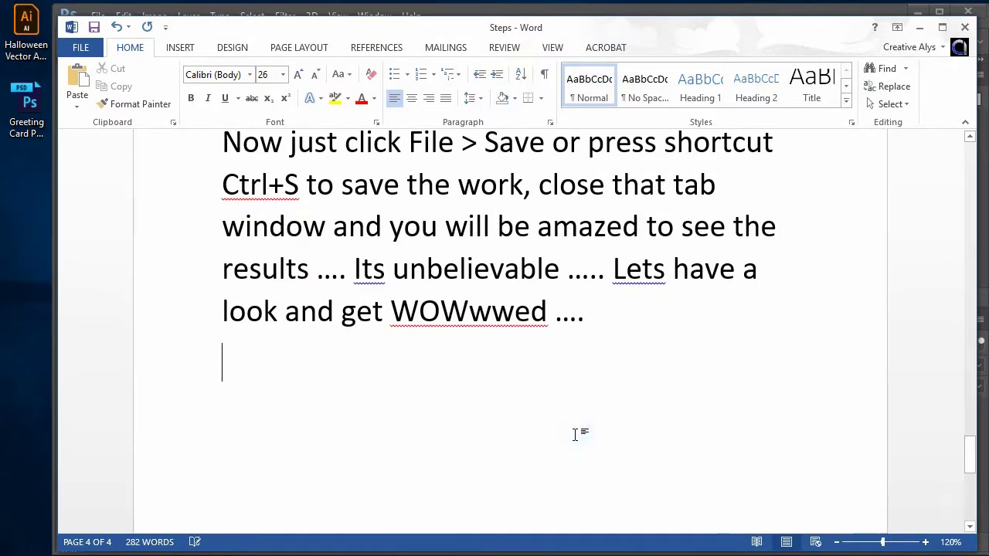
pyautogui.press('Return')
pyautogui.write('You')
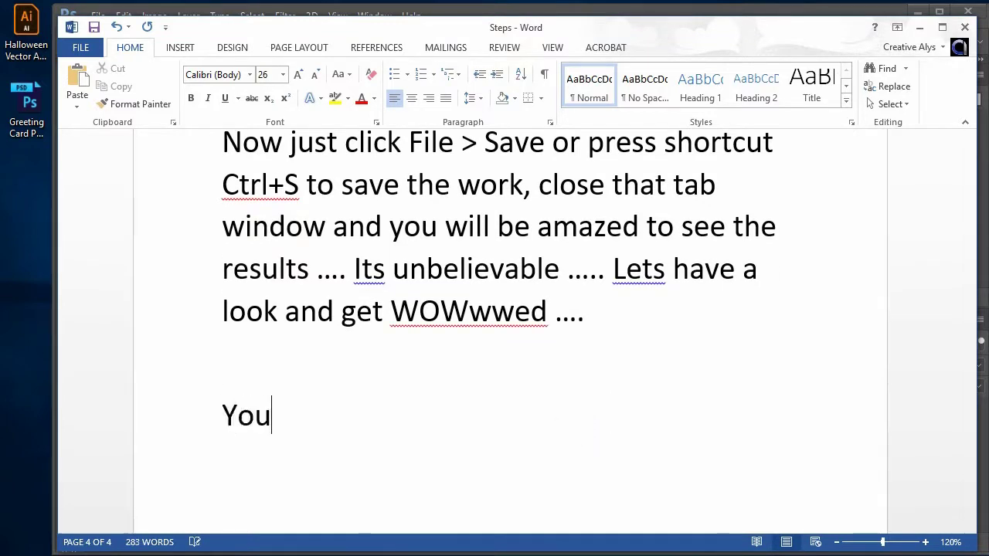
pyautogui.write(' have seen the res')
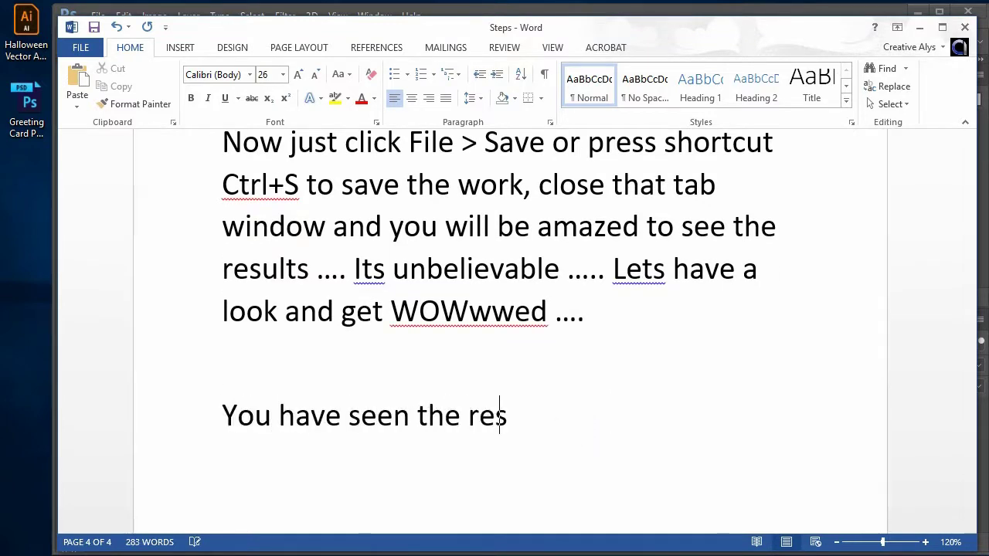
pyautogui.write('ults ....')
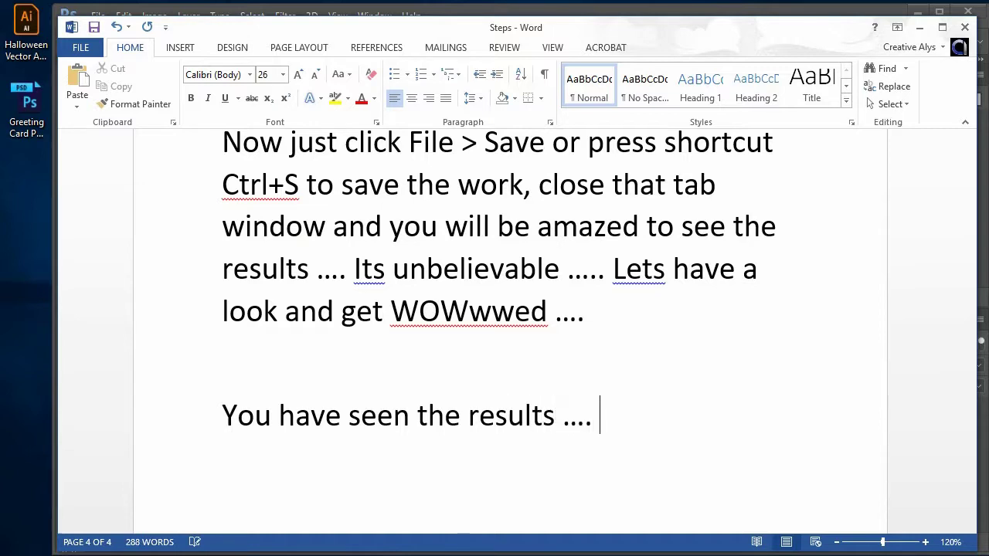
pyautogui.press('BackSpace')
pyautogui.press('BackSpace')
pyautogui.press('BackSpace')
pyautogui.press('BackSpace')
pyautogui.press('BackSpace')
pyautogui.write(' …. You can s')
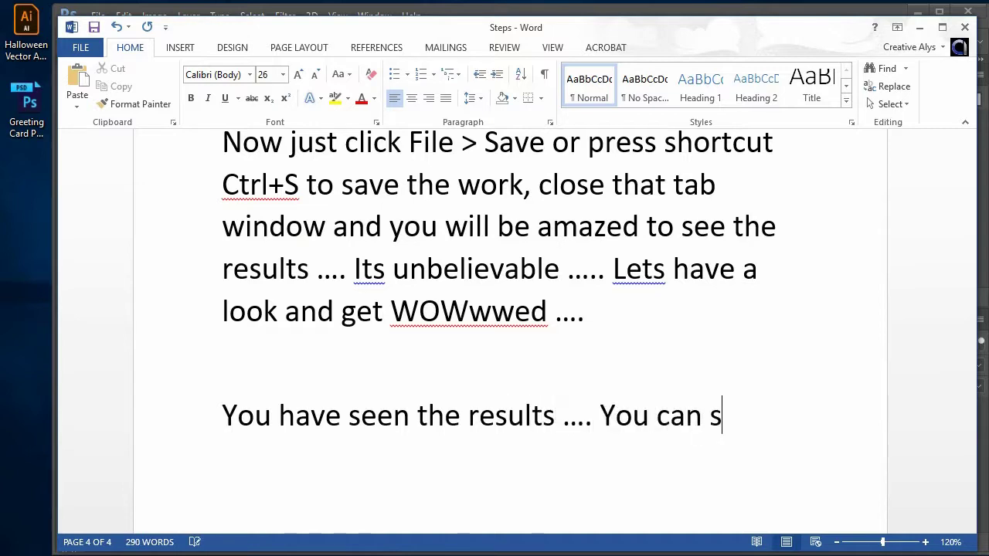
pyautogui.write('end these t')
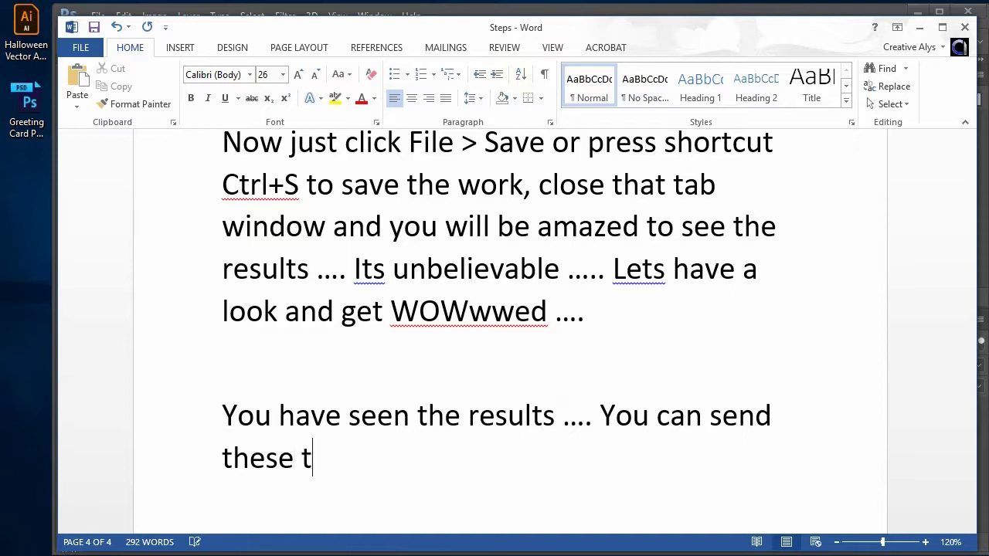
pyautogui.write('o your clients and wo')
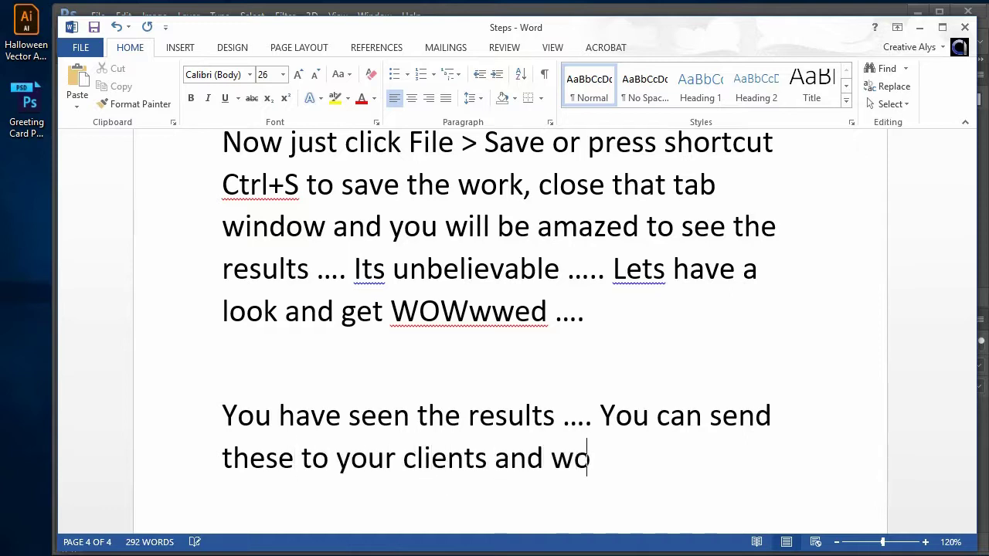
pyautogui.write('w them for yo')
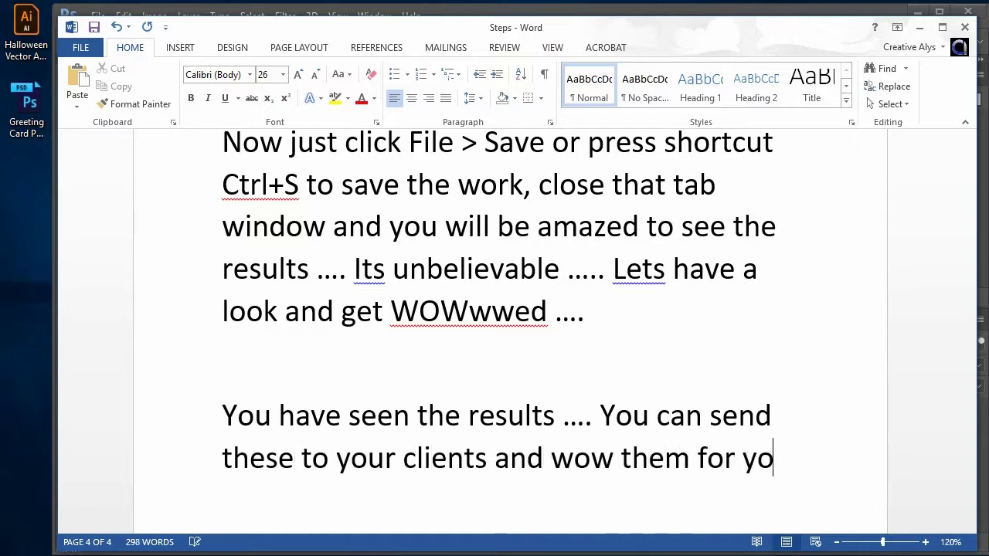
pyautogui.write('ur presentations ')
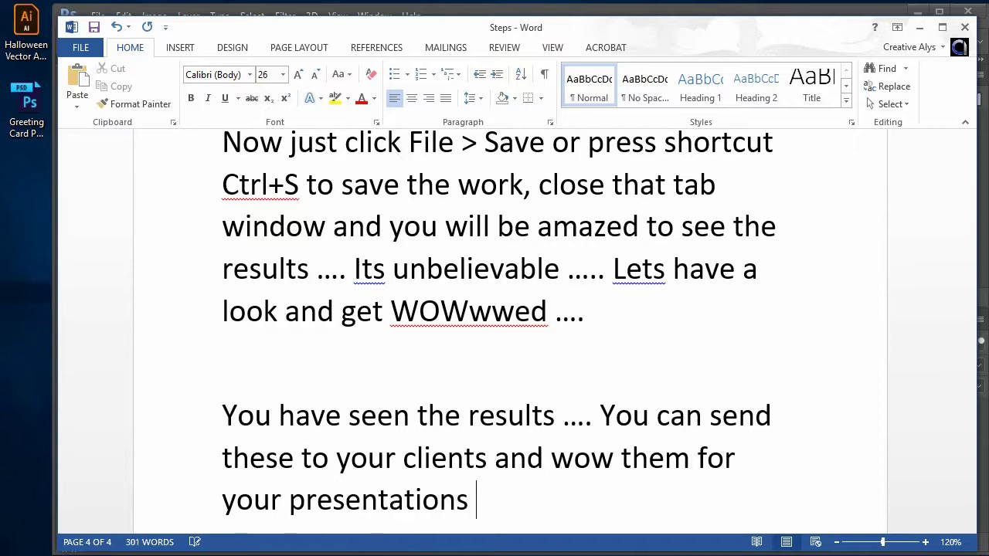
pyautogui.write('of Hallowe')
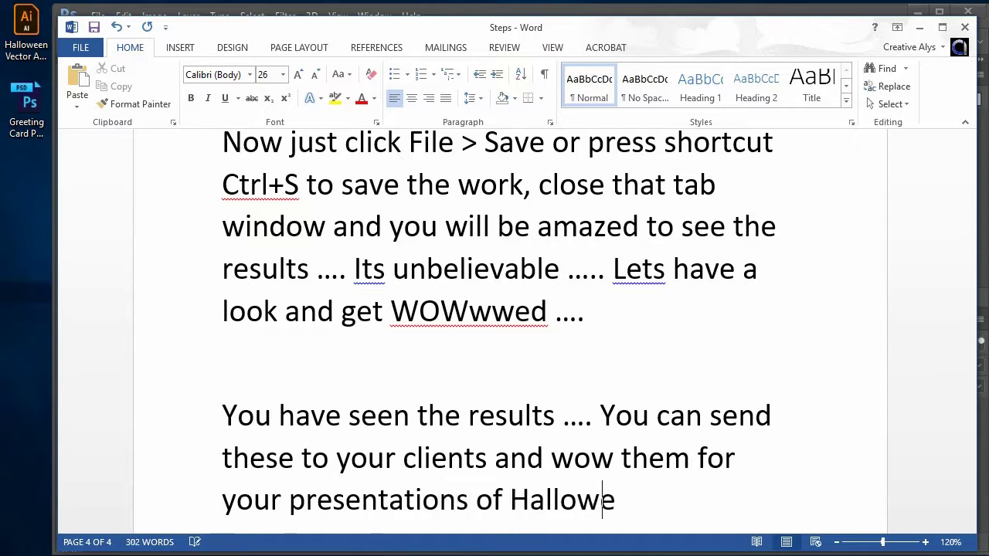
pyautogui.write('en invitation ca')
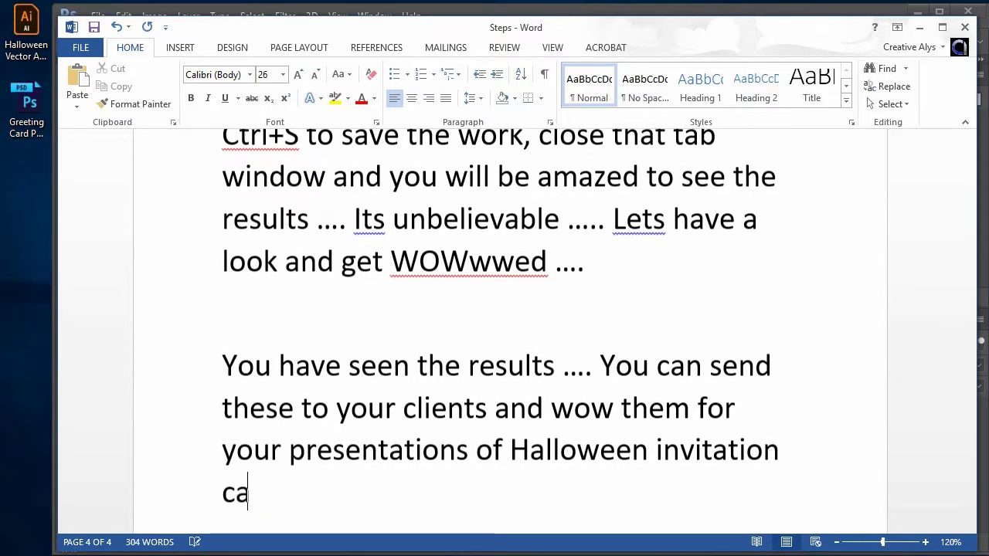
pyautogui.write('rds')
# Step: Add a paragraph inviting readers to subscribe to the channel for free tutorials and resources
pyautogui.press('Return')
pyautogui.press('Return')
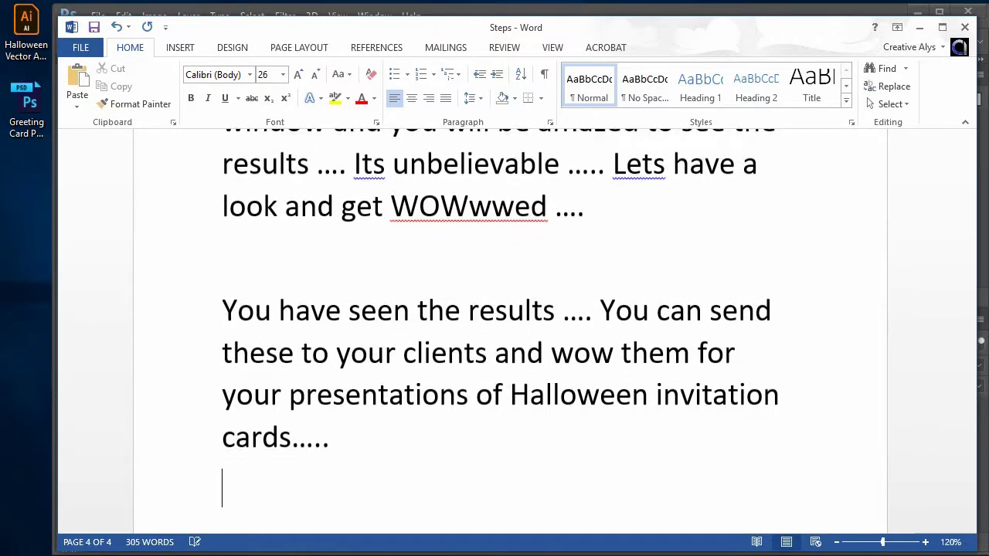
pyautogui.write('Subscr')
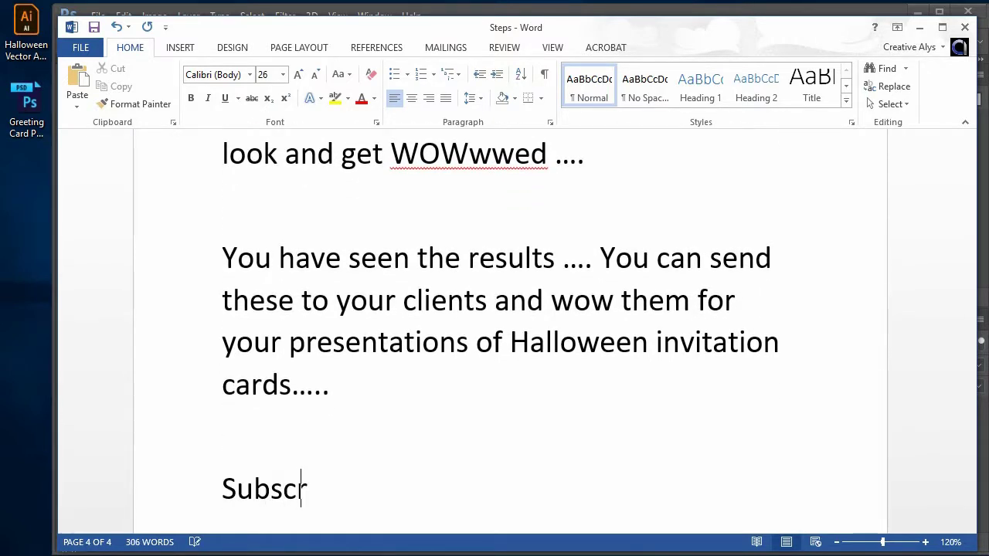
pyautogui.write('ibe to our channel')
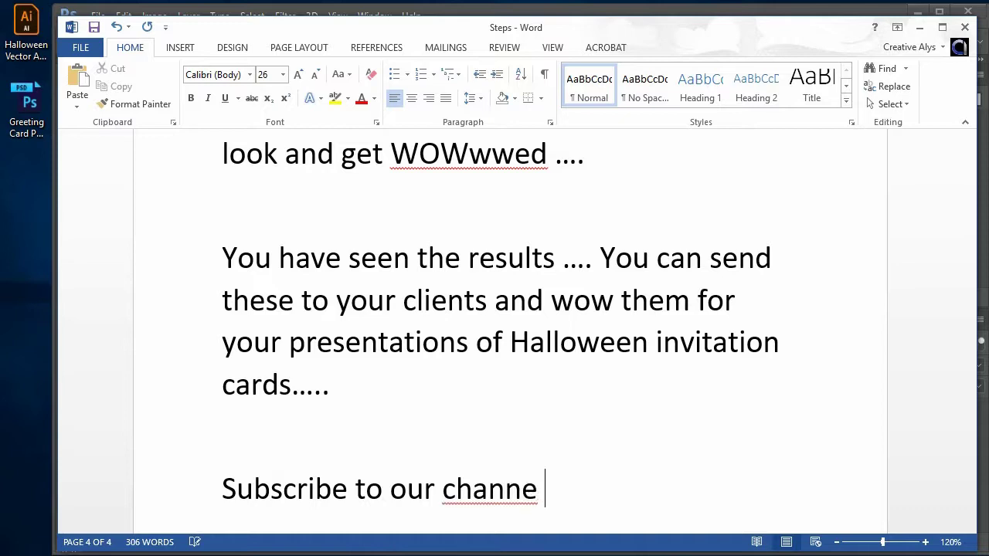
pyautogui.press('BackSpace')
pyautogui.write('l to ')
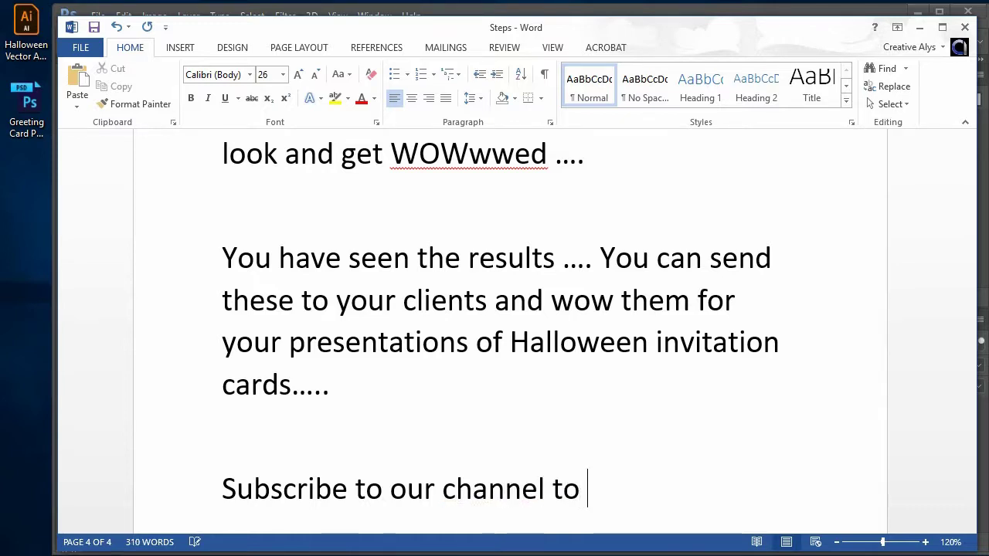
pyautogui.write('get more free ')
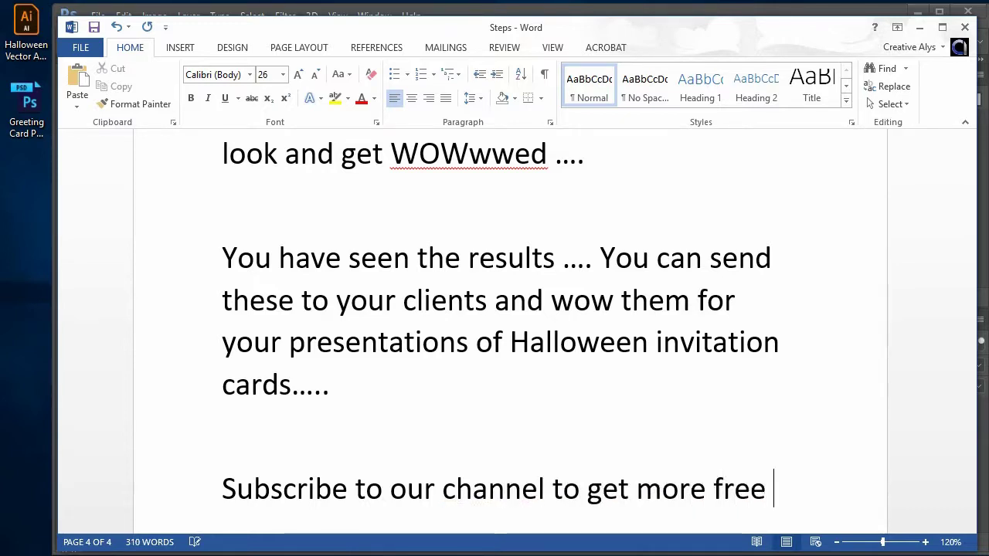
pyautogui.write('tutorials and fr')
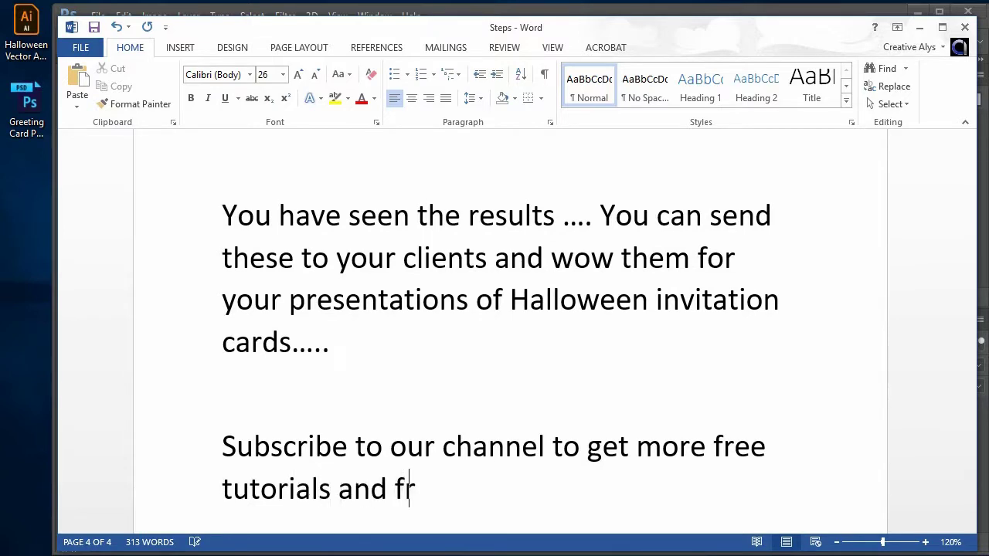
pyautogui.write('ee resou')
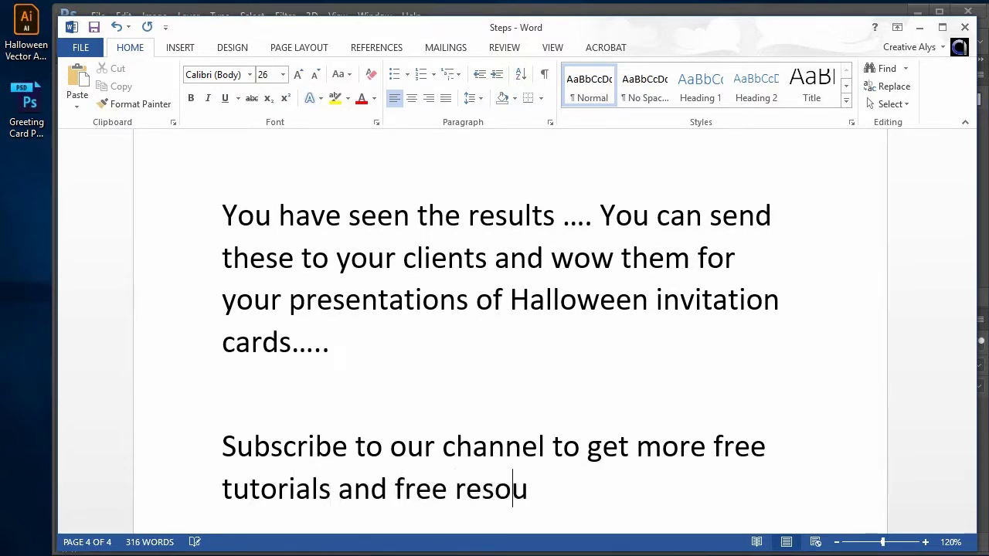
pyautogui.write('rces ')
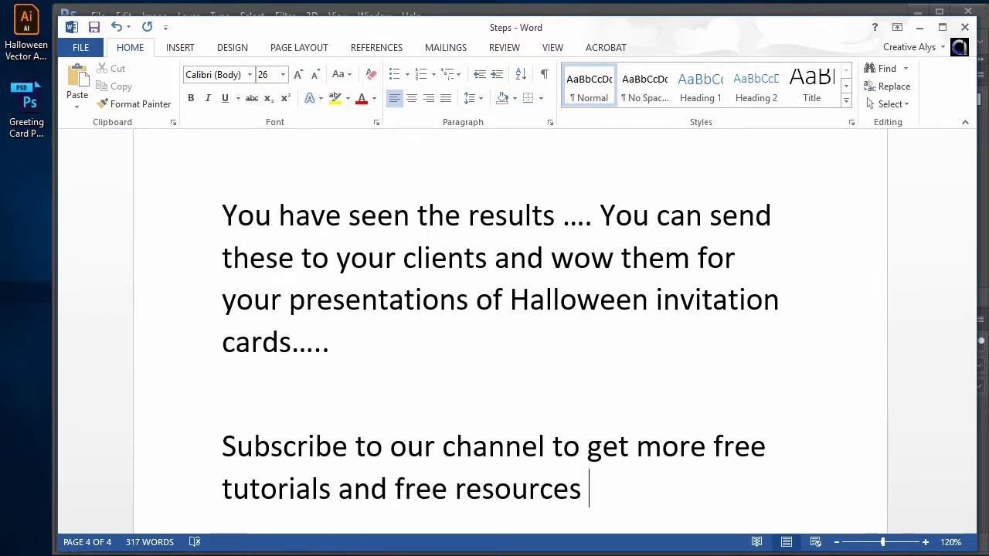
pyautogui.write('please c')
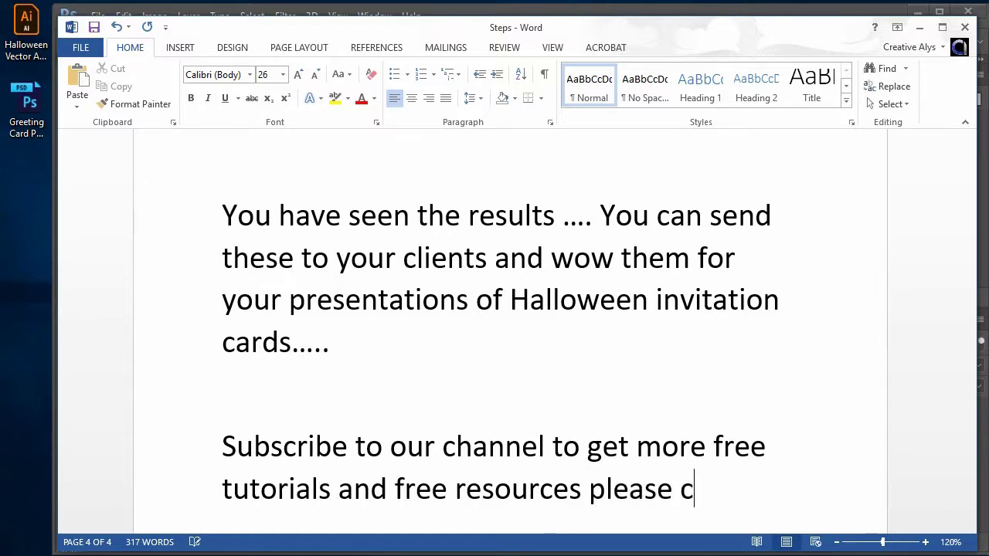
pyautogui.press('BackSpace')
pyautogui.write('visist')
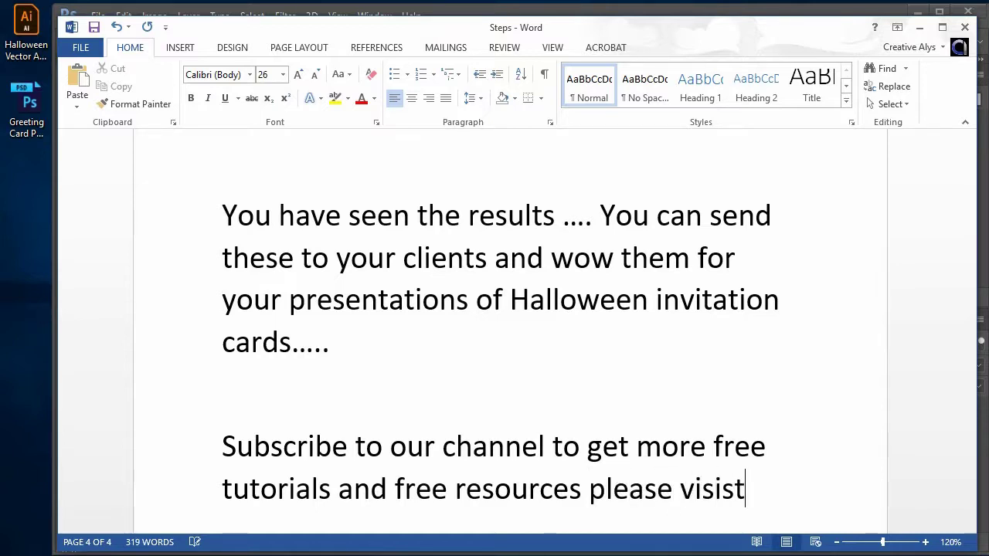
pyautogui.press('BackSpace')
pyautogui.press('BackSpace')
pyautogui.write('t:')
pyautogui.press('Return')
pyautogui.press('Return')
pyautogui.write('ww')
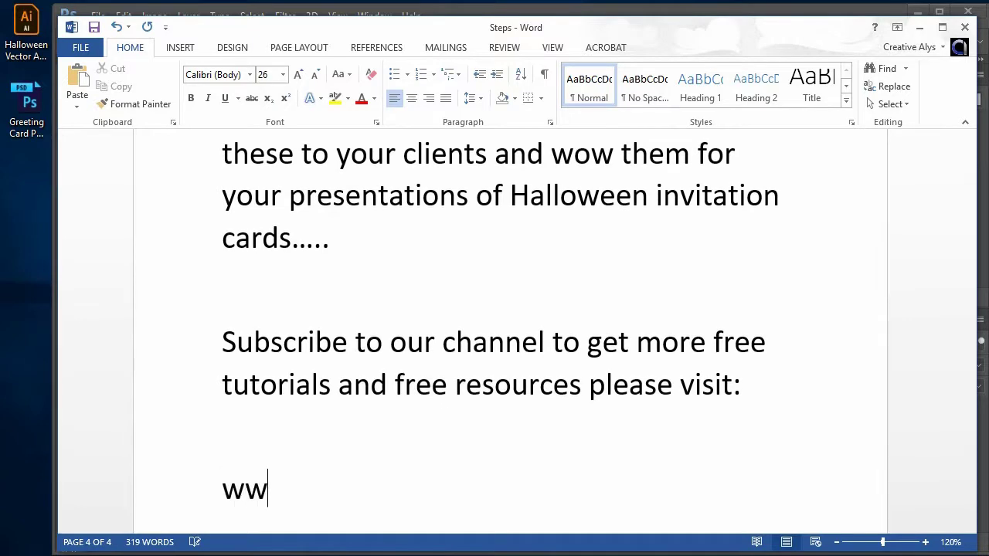
pyautogui.write('w.creativealys.c')
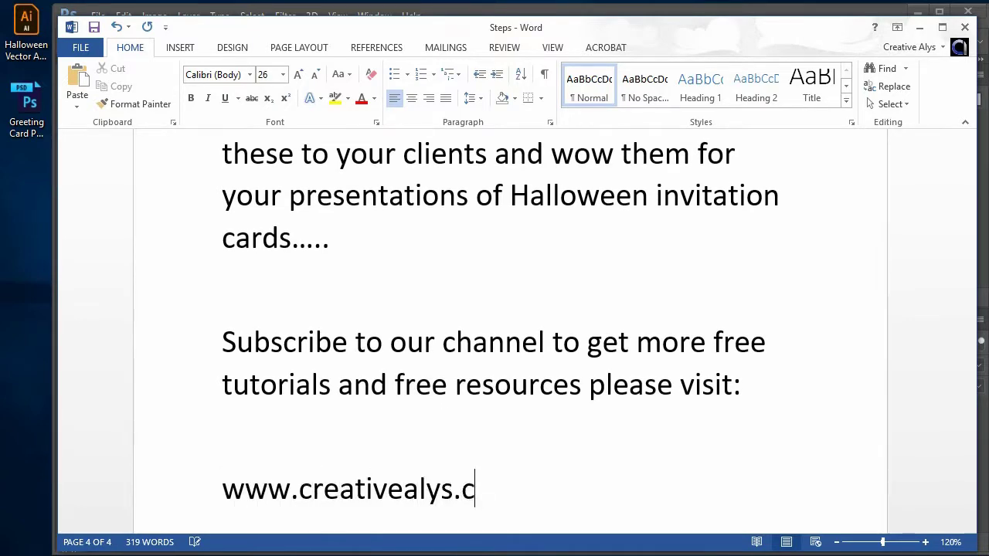
pyautogui.write('om')
pyautogui.press('Return')
pyautogui.scroll(-1, 622, 276)
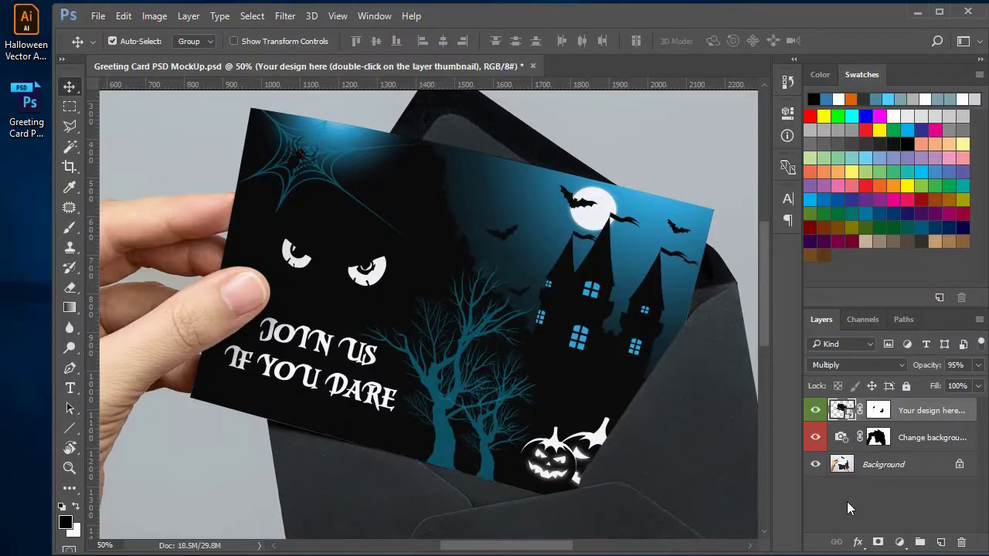
pyautogui.hotkey('ctrl', '-')
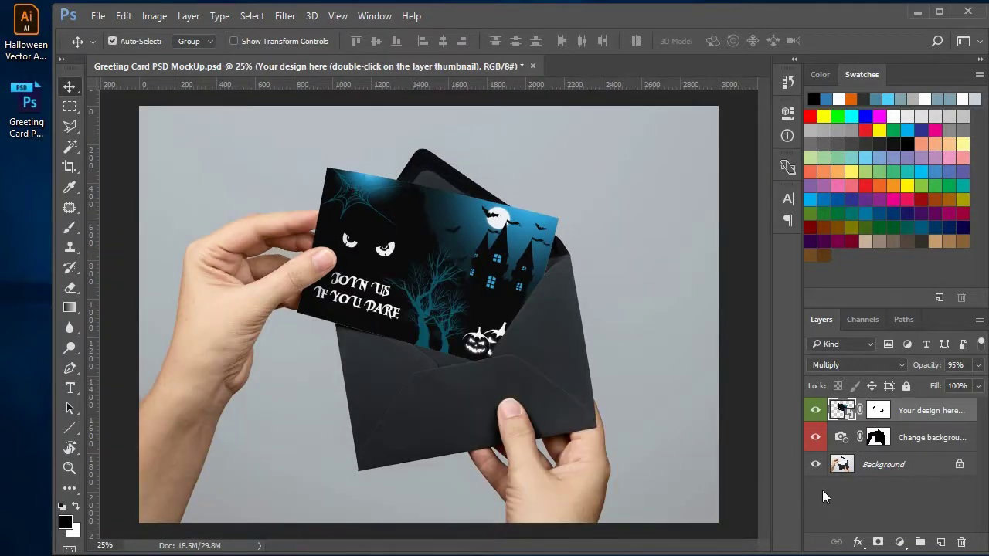
pyautogui.hotkey('ctrl', '+')
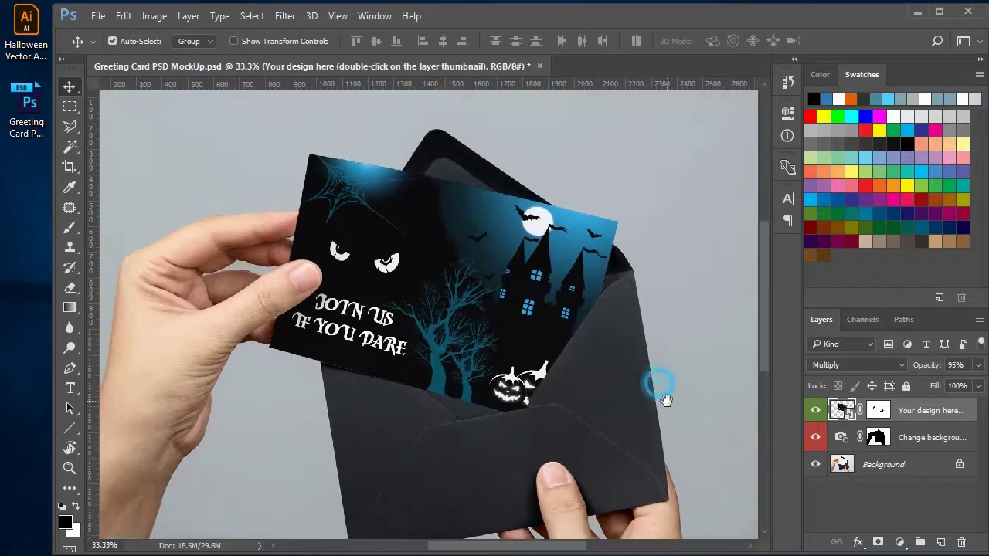
pyautogui.moveTo(652, 371); pyautogui.dragTo(652, 360)
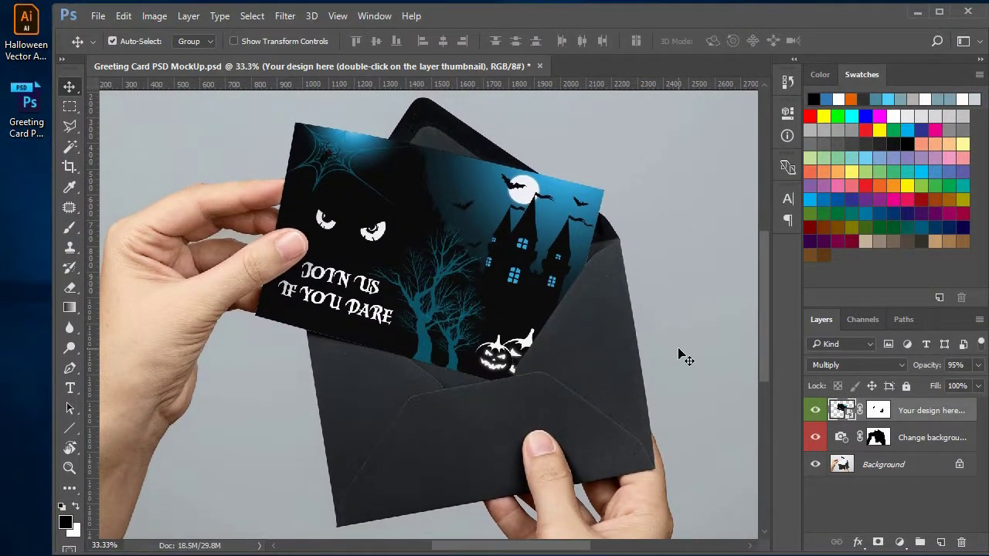
pyautogui.hotkey('ctrl', '+')
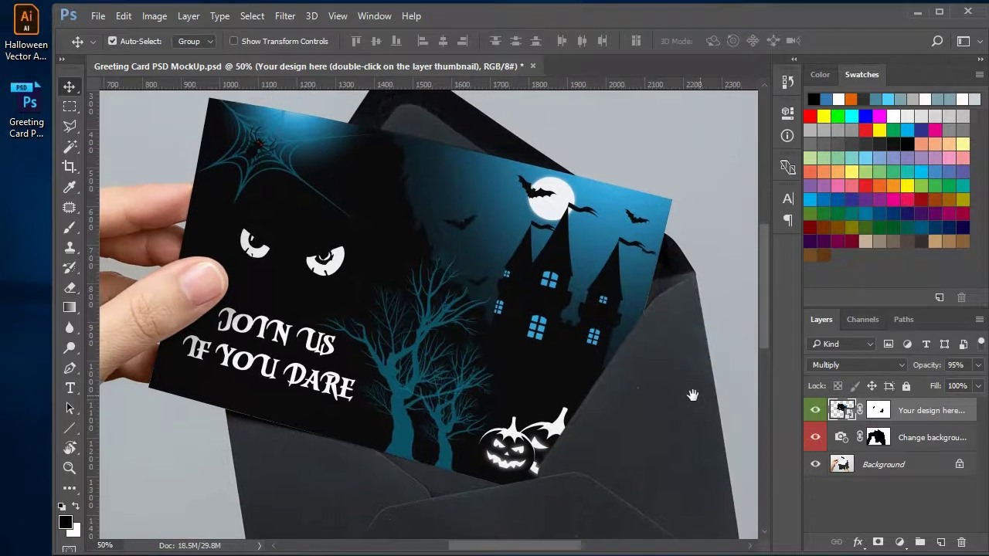
pyautogui.moveTo(693, 396)
pyautogui.mouseDown()
pyautogui.moveTo(688, 386)
pyautogui.moveTo(683, 396)
pyautogui.mouseUp()
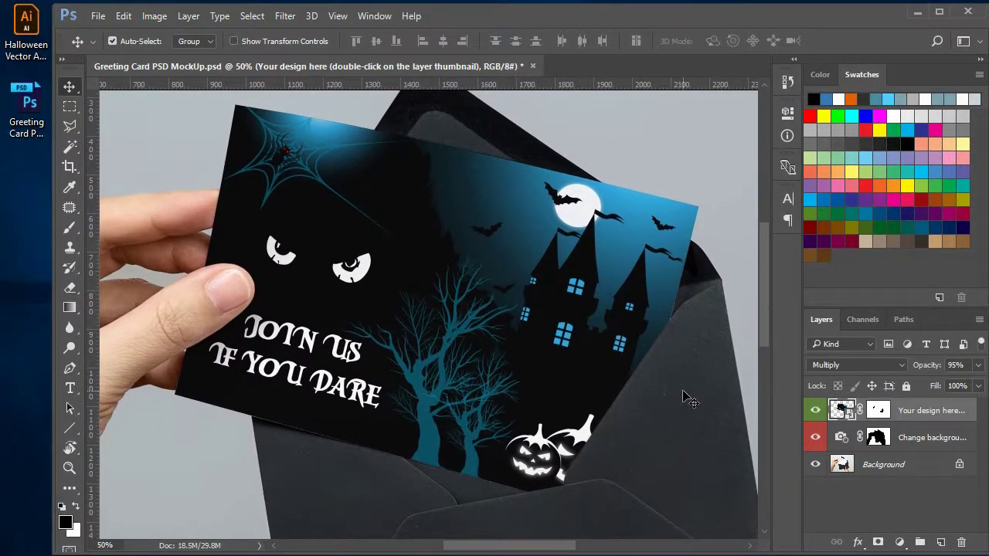